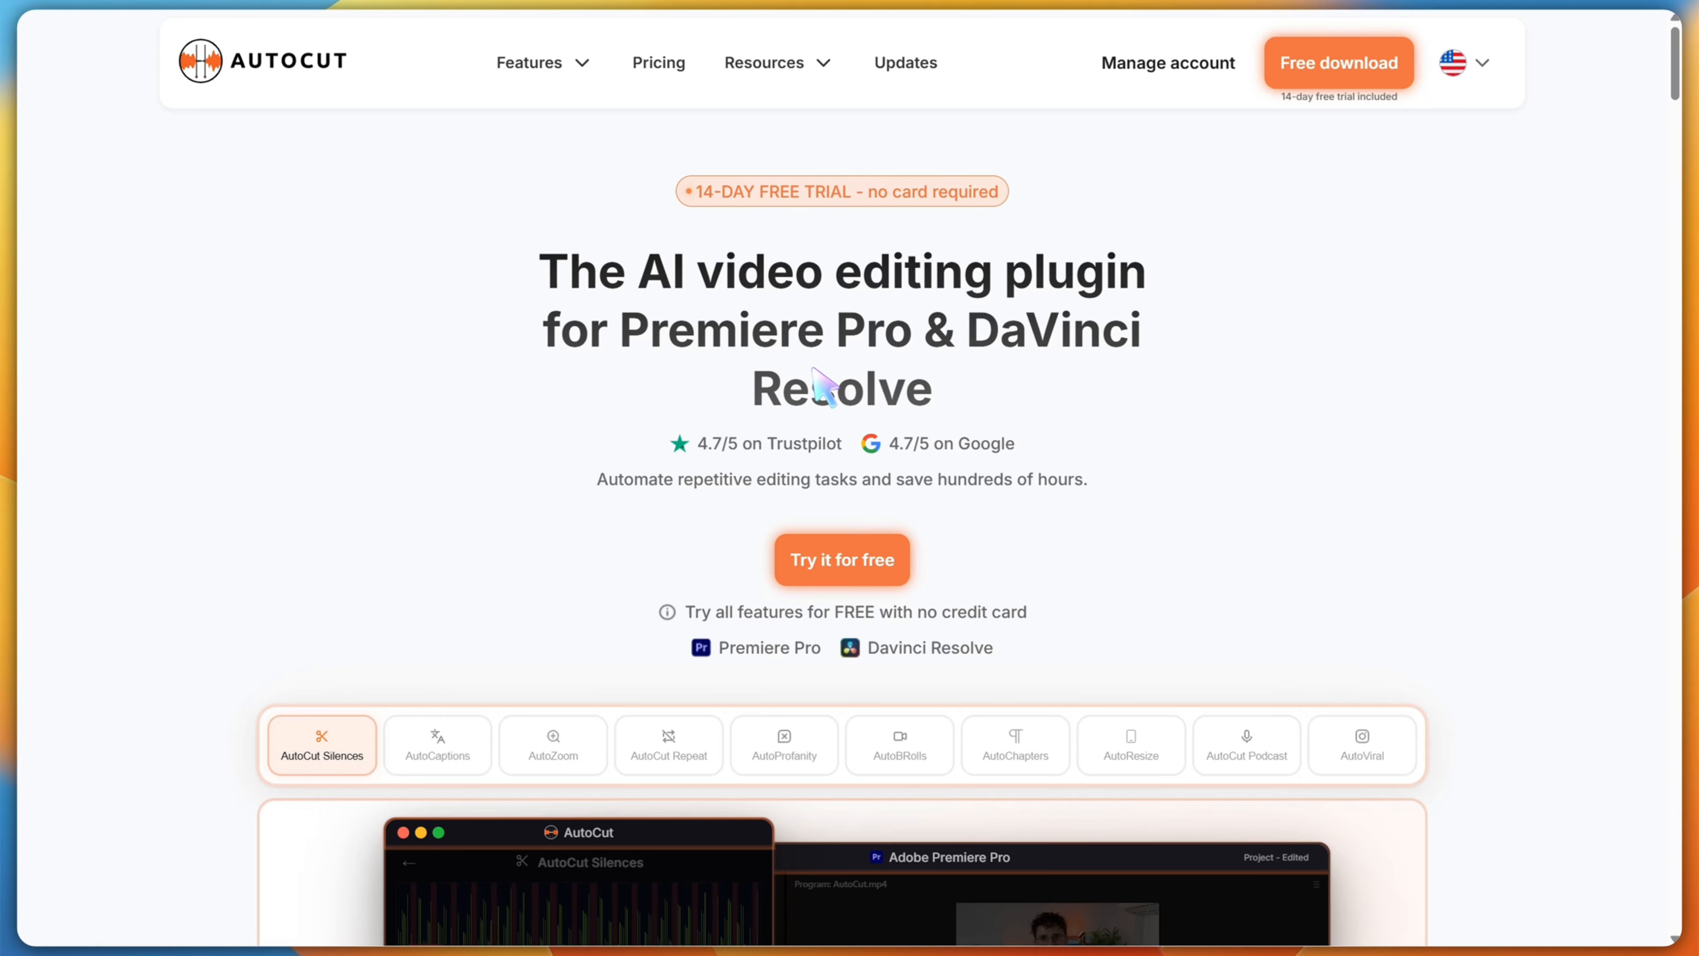
Examine the AutoCut website's product overview, customer testimonials, AI feature descriptions and creator reviews
{"action": "scroll", "coordinate": [832, 367], "scroll_direction": "down", "scroll_amount": 9}
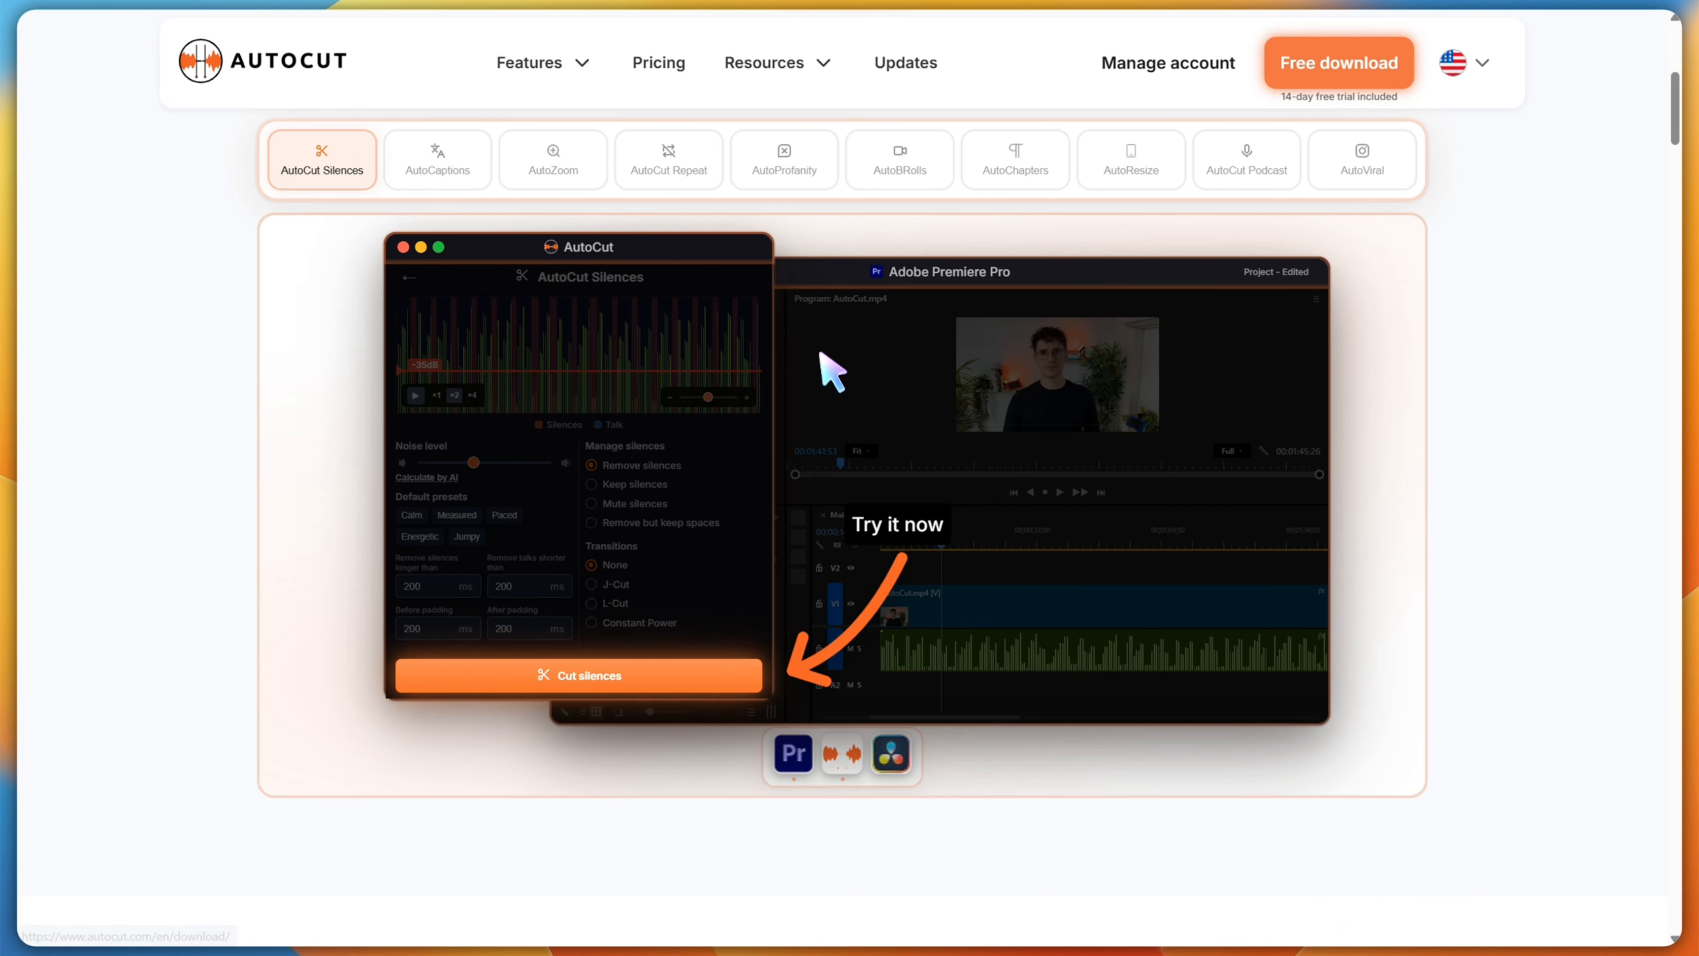
{"action": "scroll", "coordinate": [807, 353], "scroll_direction": "down", "scroll_amount": 5}
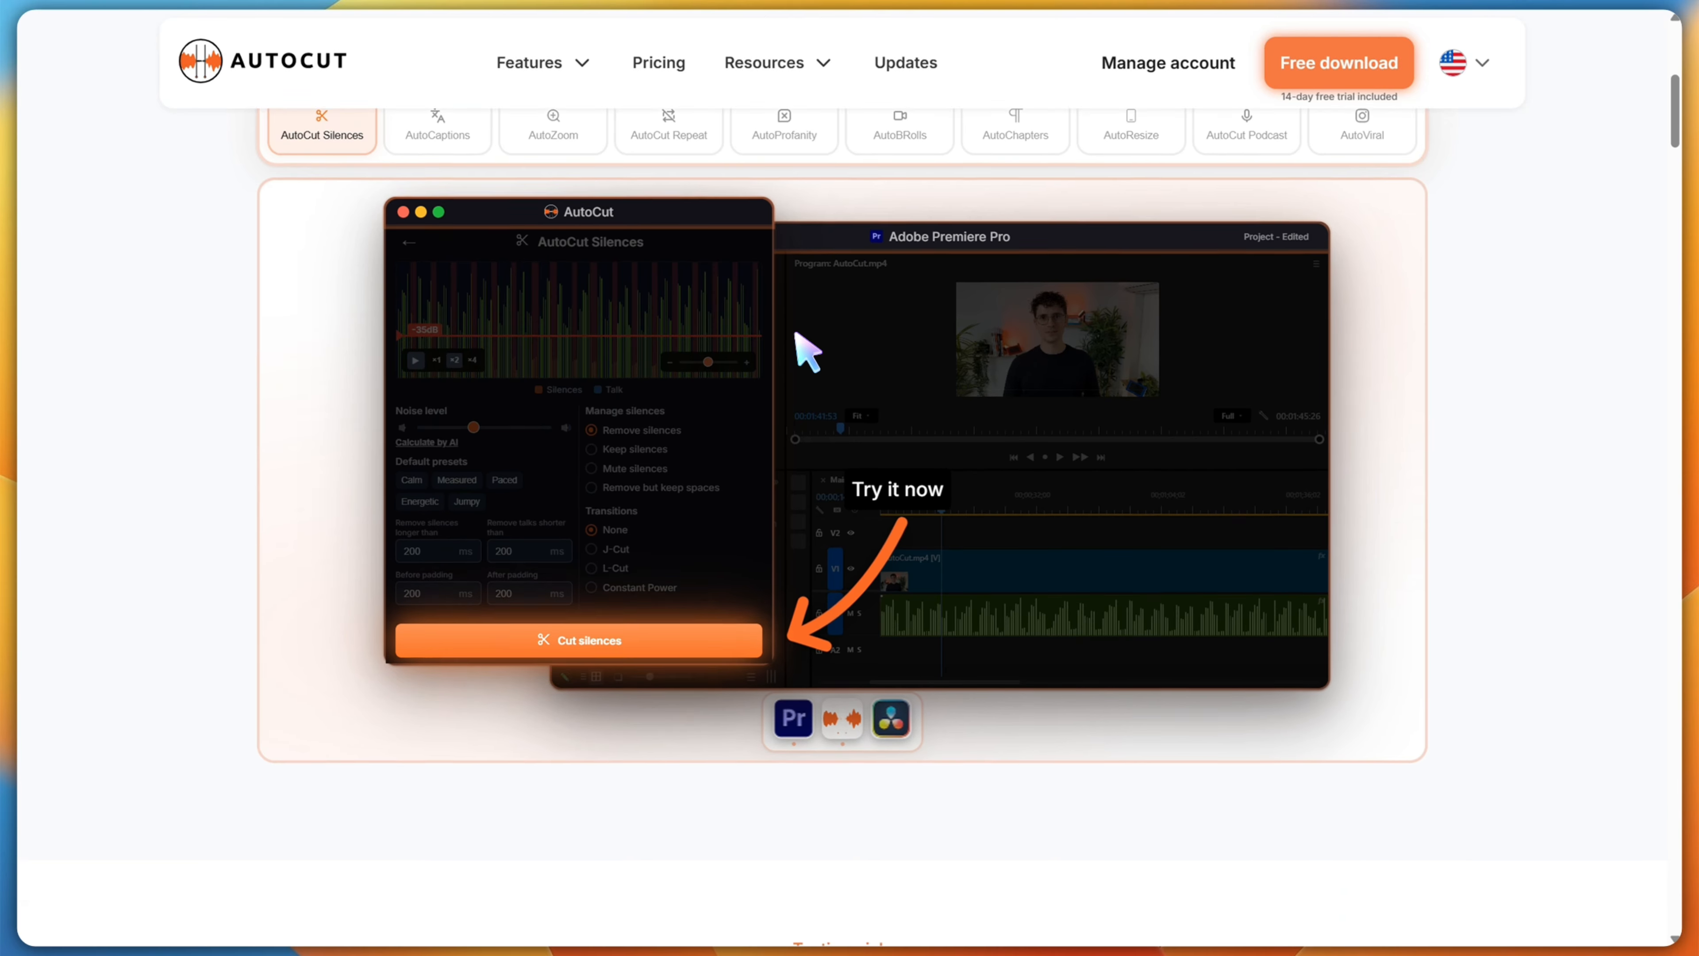
{"action": "scroll", "coordinate": [808, 352], "scroll_direction": "down", "scroll_amount": 8}
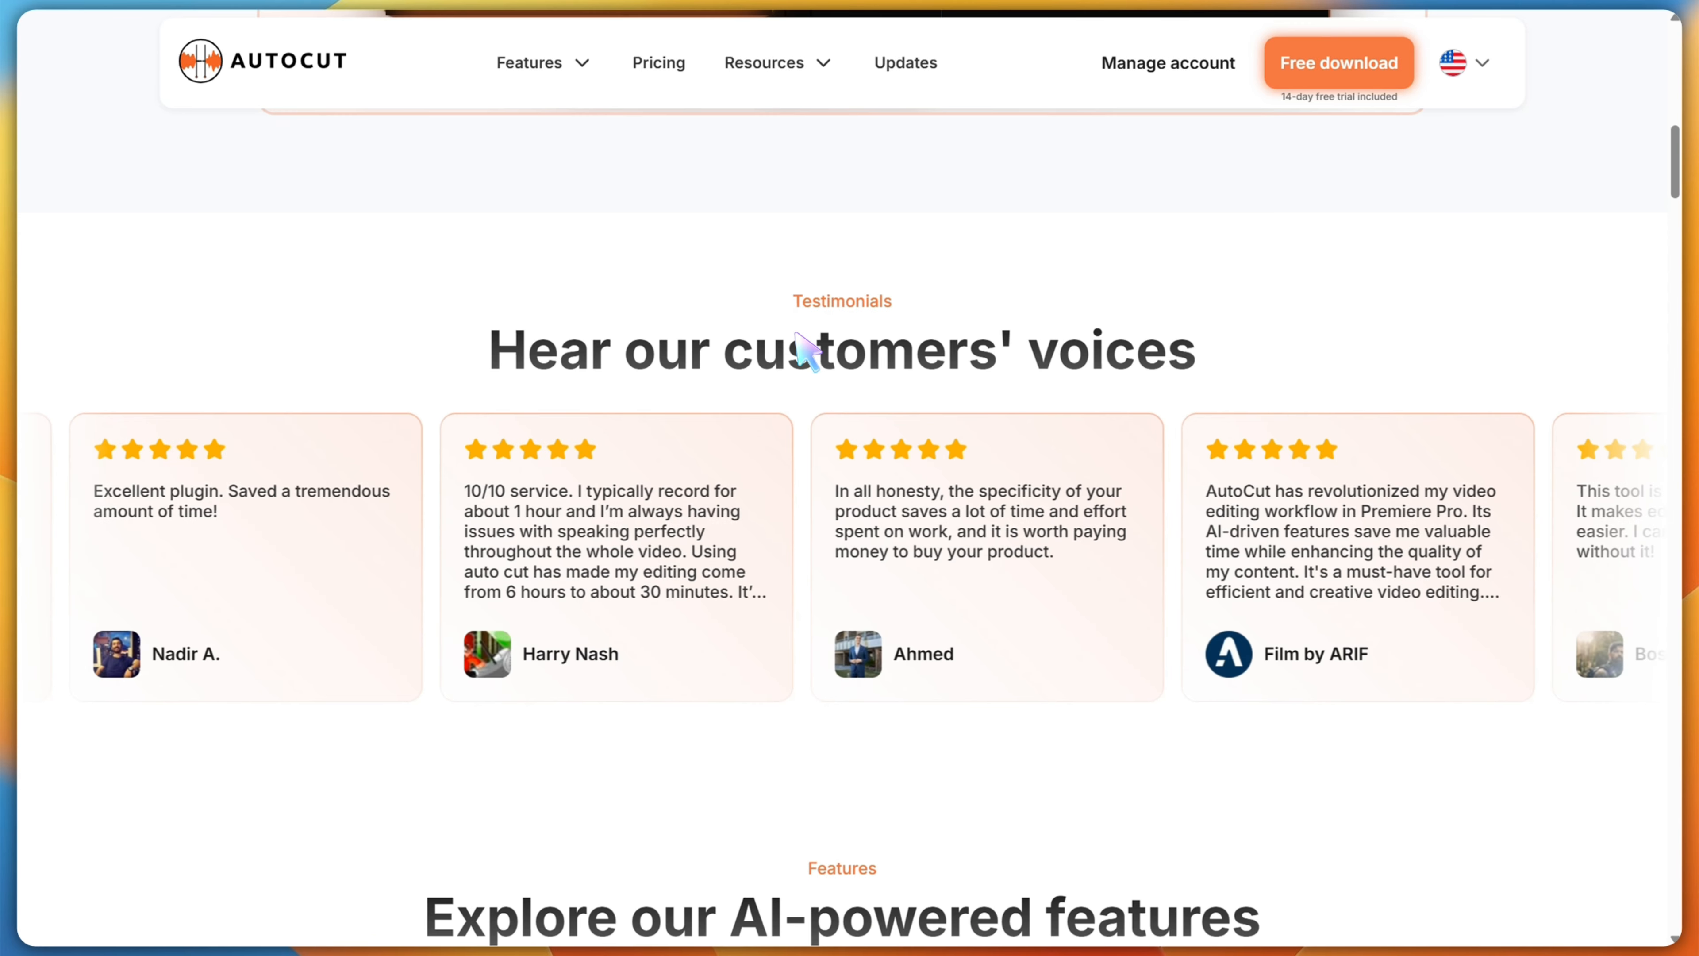
{"action": "scroll", "coordinate": [806, 355], "scroll_direction": "down", "scroll_amount": 4}
{"action": "scroll", "coordinate": [806, 358], "scroll_direction": "down", "scroll_amount": 10}
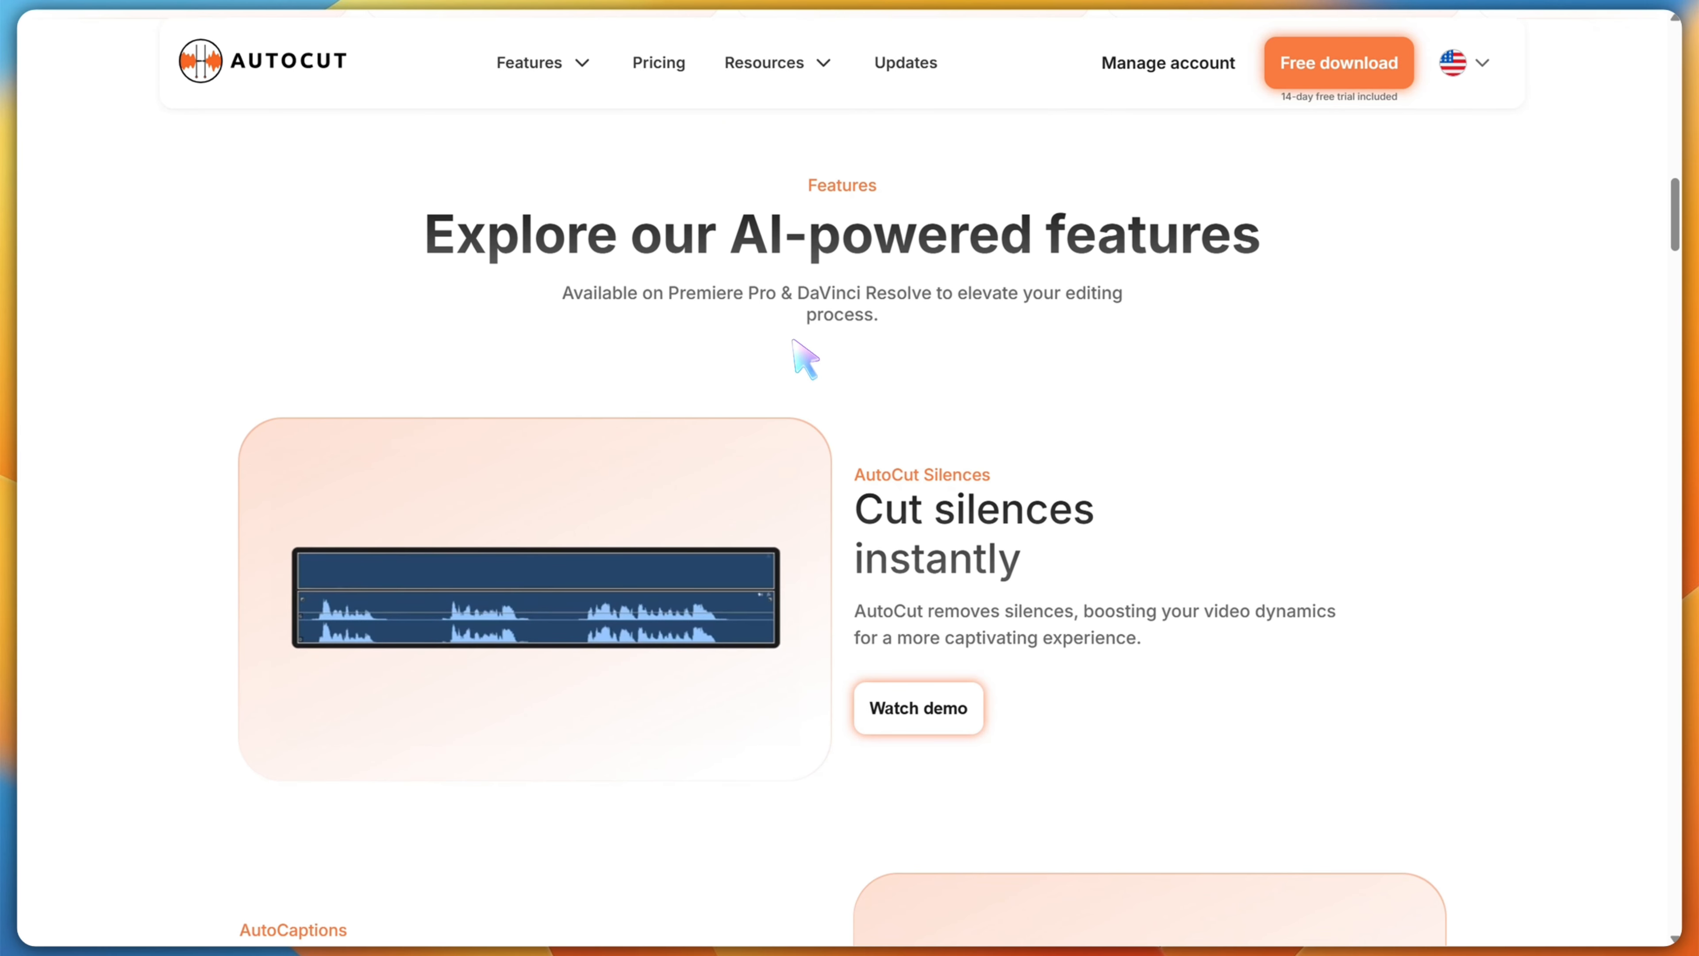
{"action": "scroll", "coordinate": [805, 359], "scroll_direction": "down", "scroll_amount": 3}
{"action": "scroll", "coordinate": [802, 362], "scroll_direction": "up", "scroll_amount": 3}
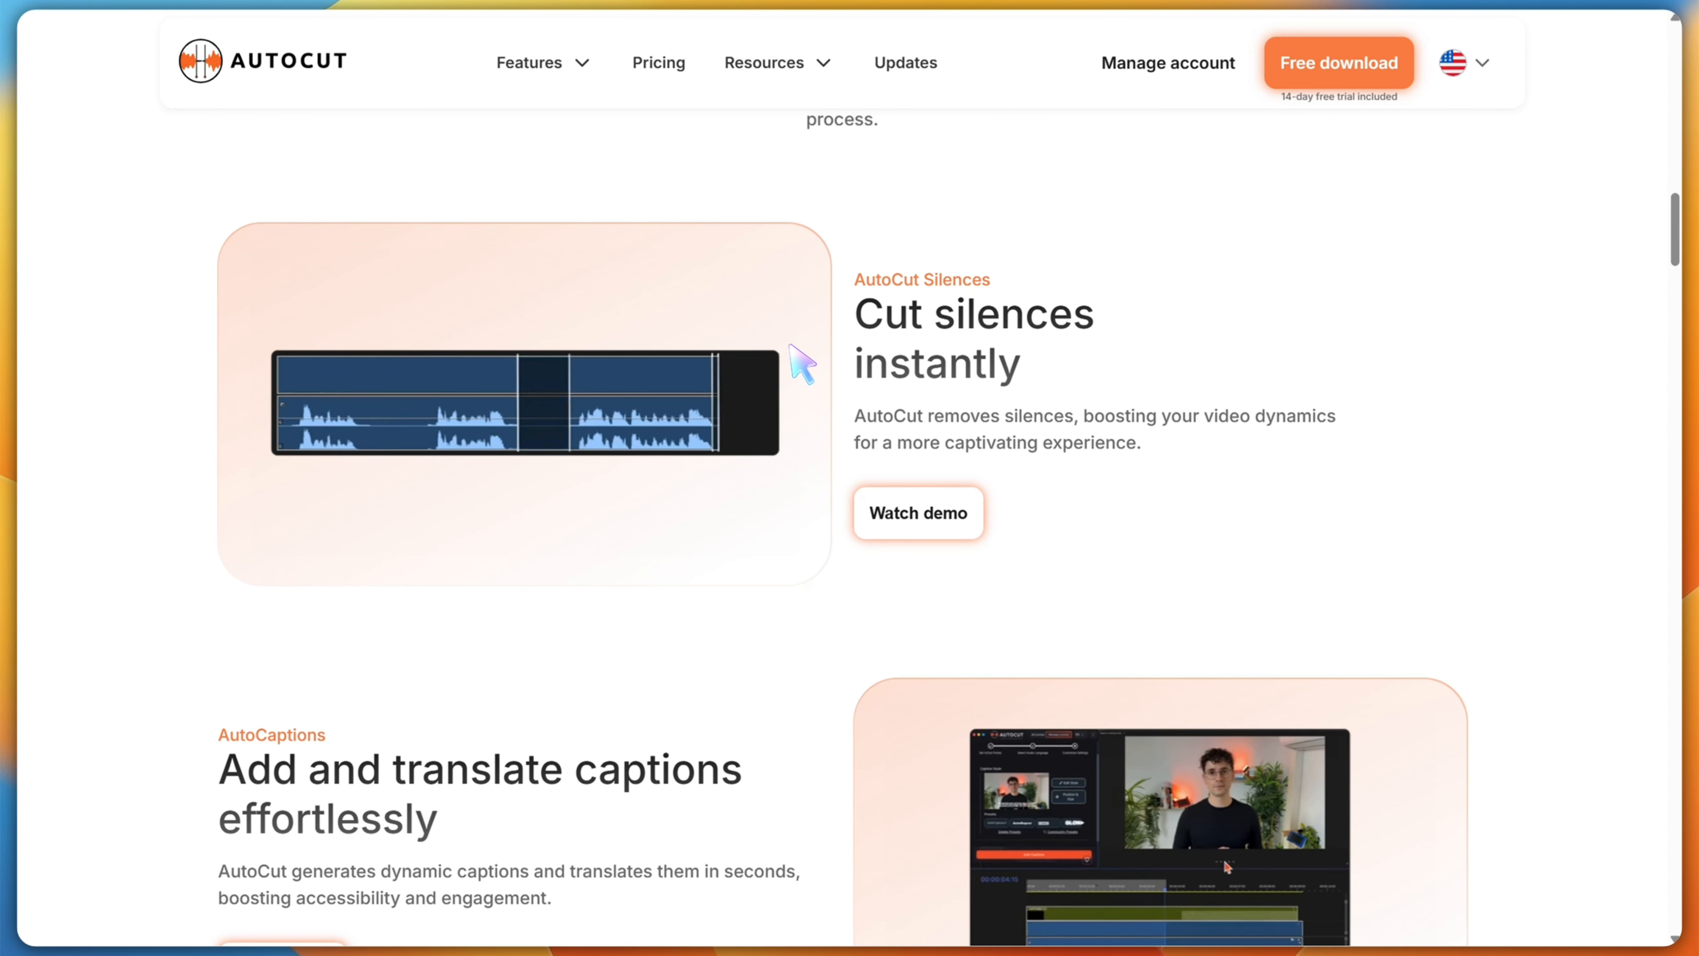
{"action": "scroll", "coordinate": [801, 364], "scroll_direction": "down", "scroll_amount": 2}
{"action": "scroll", "coordinate": [791, 351], "scroll_direction": "down", "scroll_amount": 6}
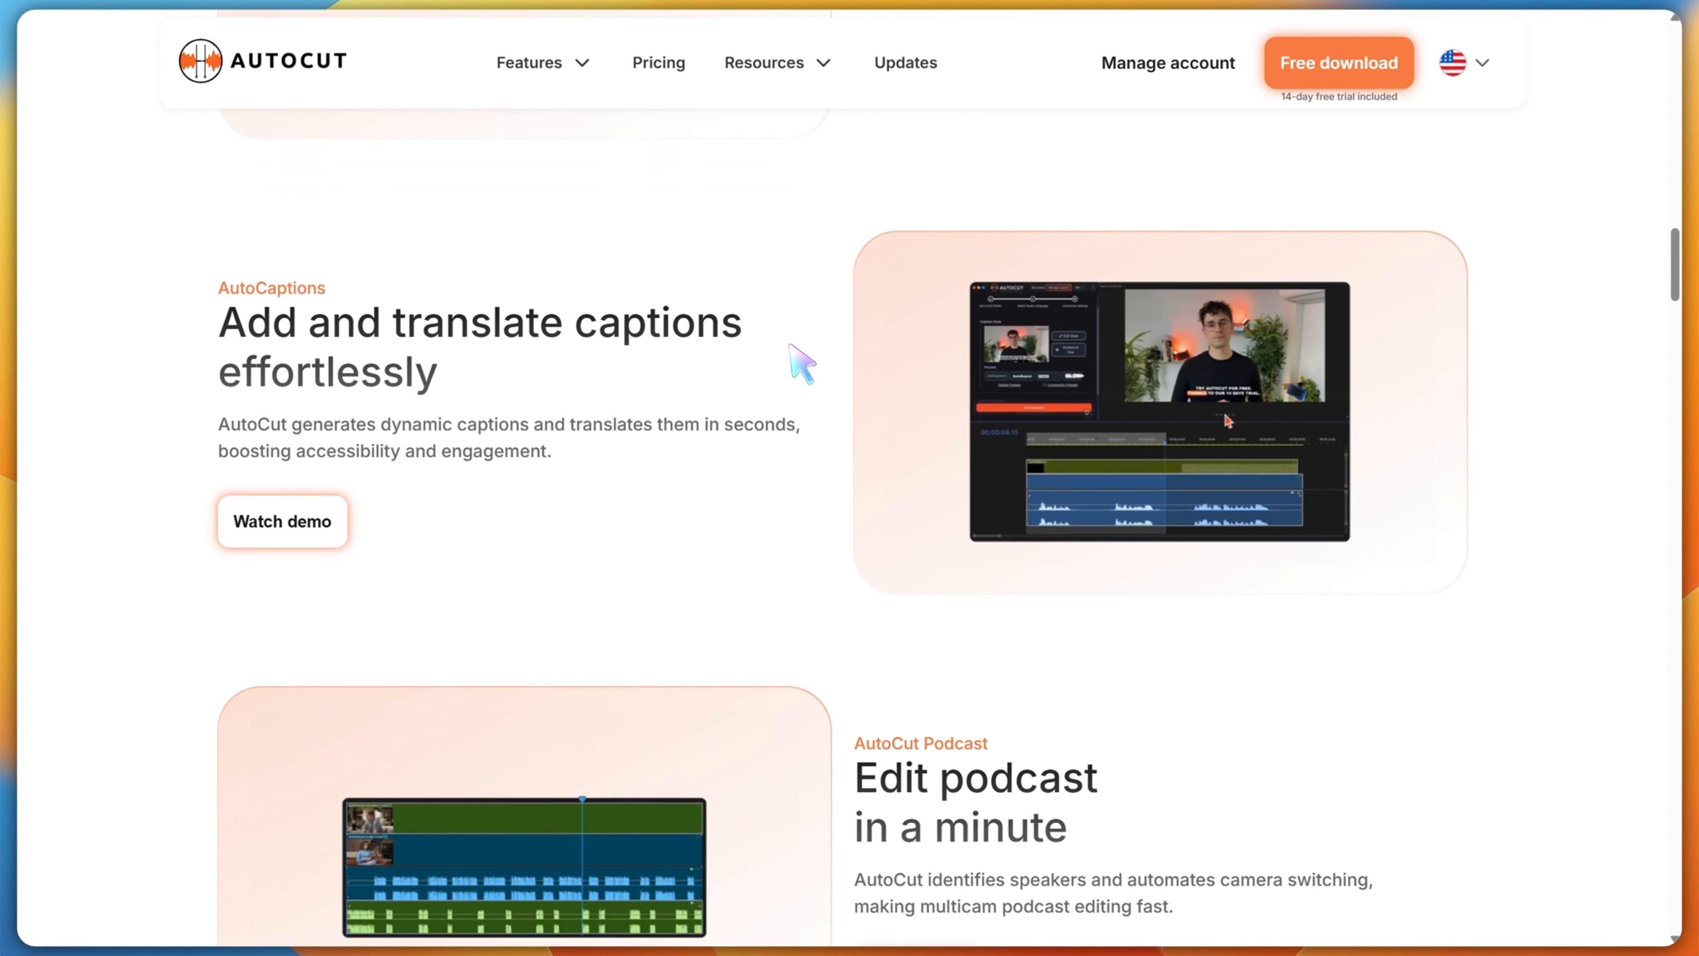
{"action": "scroll", "coordinate": [791, 348], "scroll_direction": "down", "scroll_amount": 2}
{"action": "scroll", "coordinate": [791, 351], "scroll_direction": "down", "scroll_amount": 6}
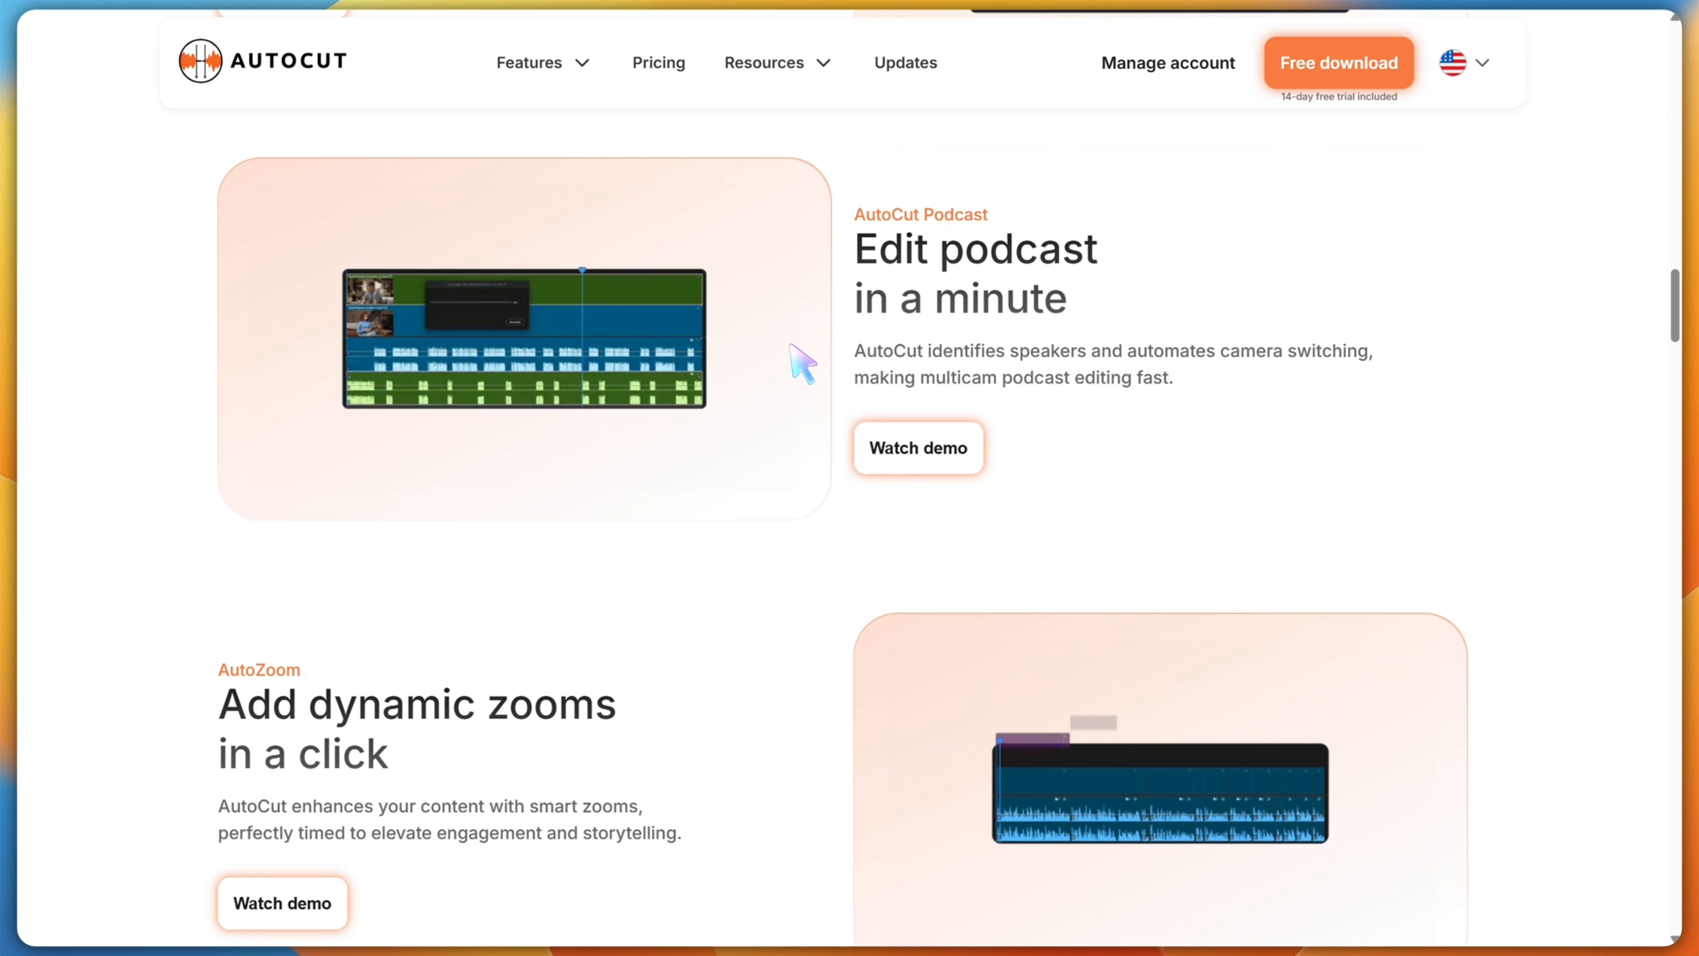
{"action": "scroll", "coordinate": [792, 347], "scroll_direction": "down", "scroll_amount": 3}
{"action": "scroll", "coordinate": [793, 349], "scroll_direction": "down", "scroll_amount": 6}
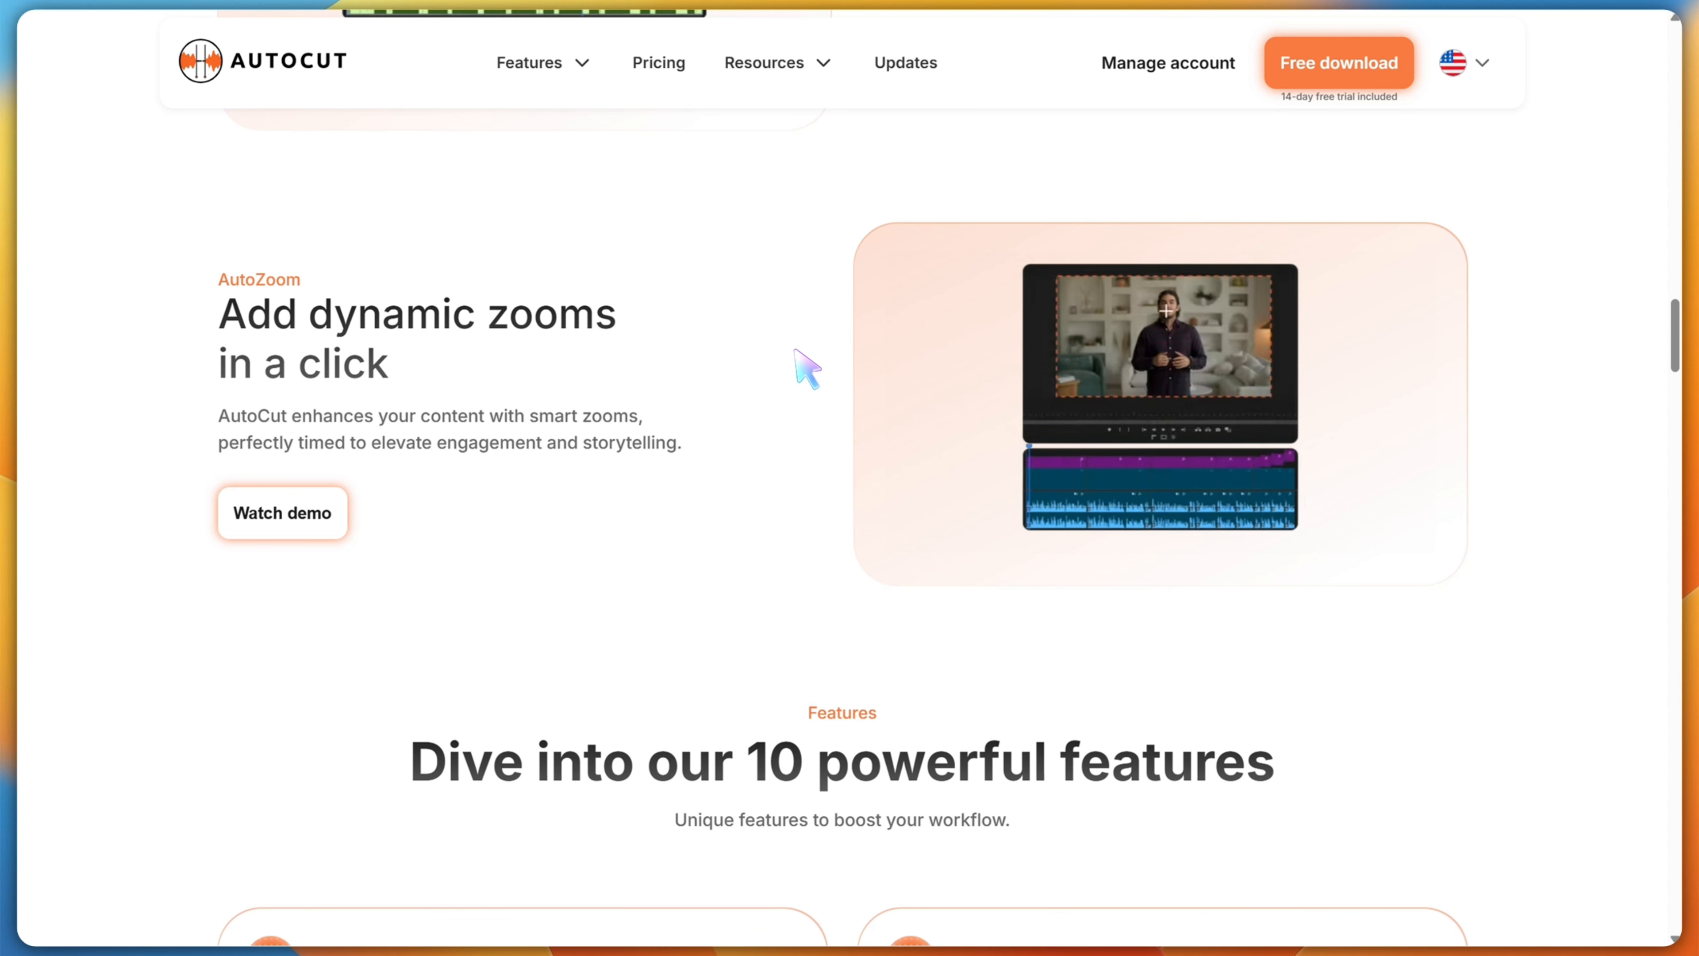
{"action": "scroll", "coordinate": [808, 370], "scroll_direction": "down", "scroll_amount": 6}
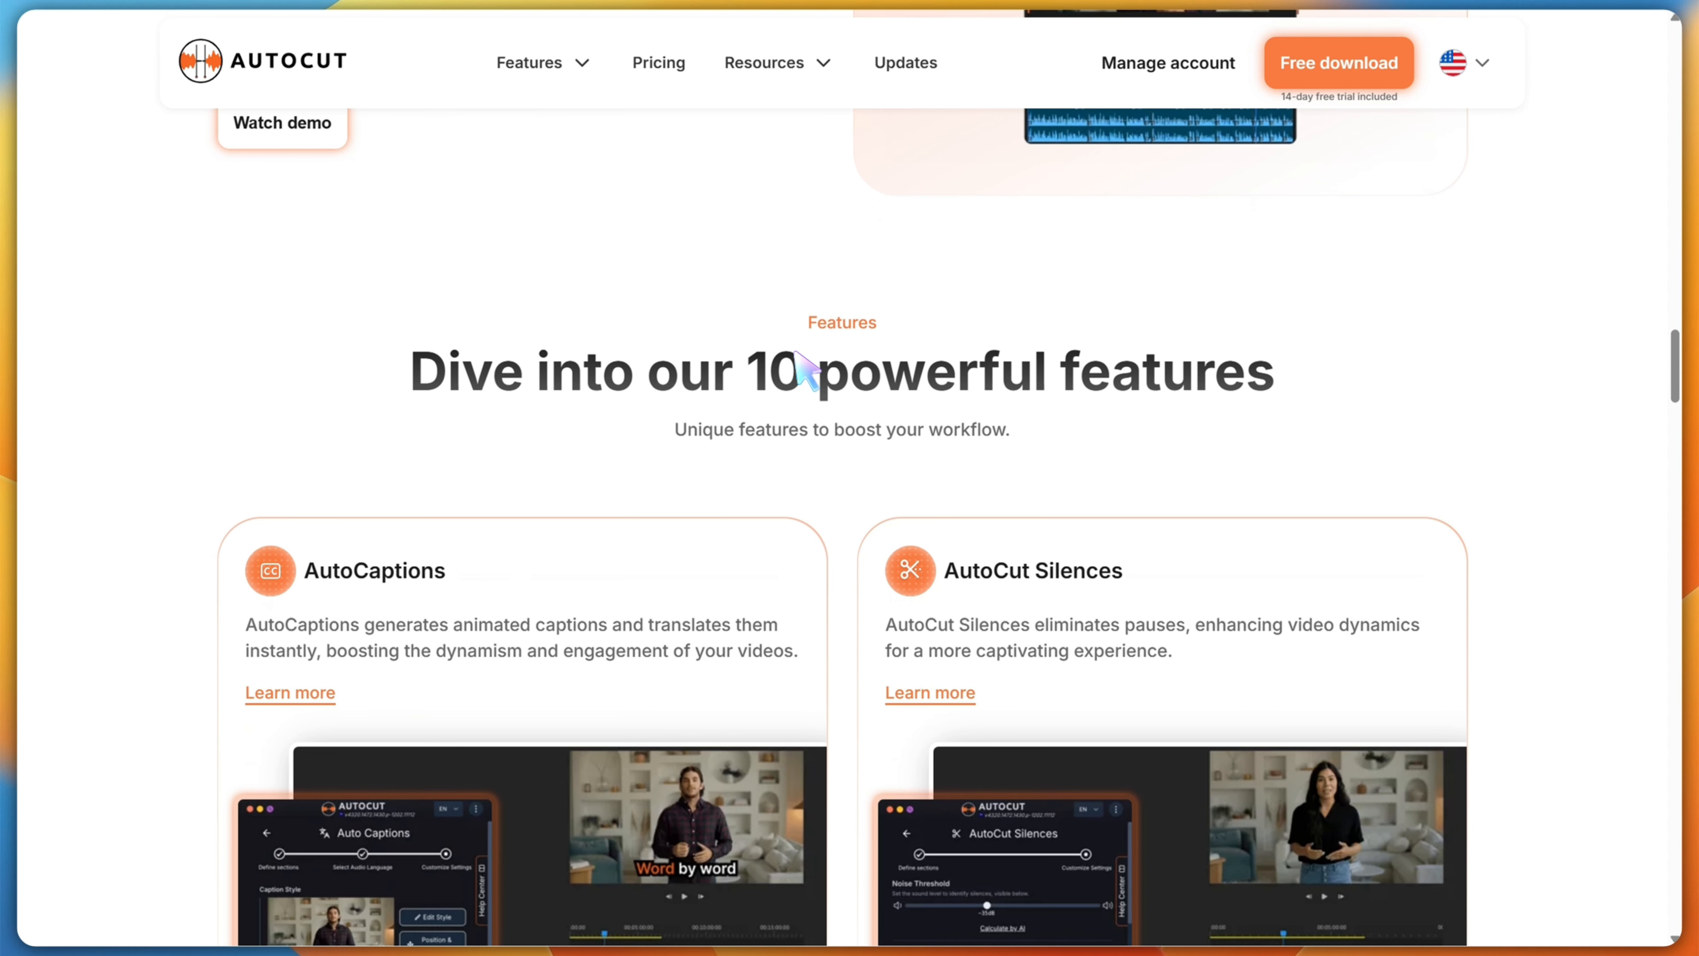
{"action": "scroll", "coordinate": [807, 370], "scroll_direction": "down", "scroll_amount": 3}
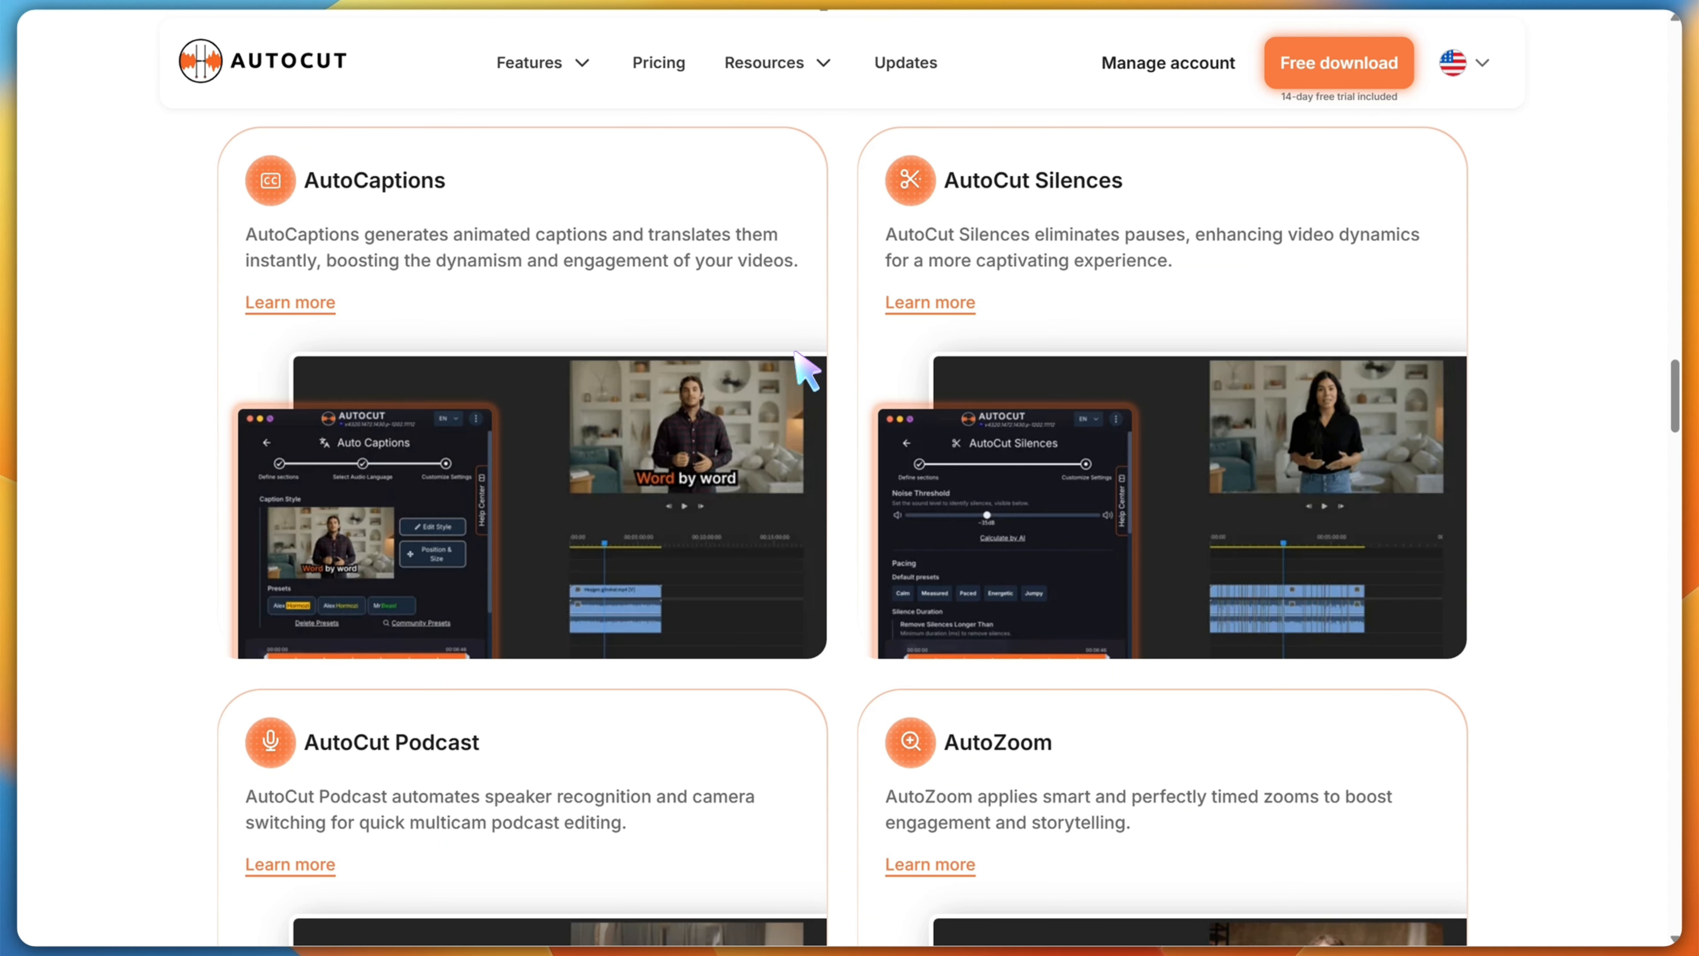
{"action": "scroll", "coordinate": [807, 370], "scroll_direction": "down", "scroll_amount": 13}
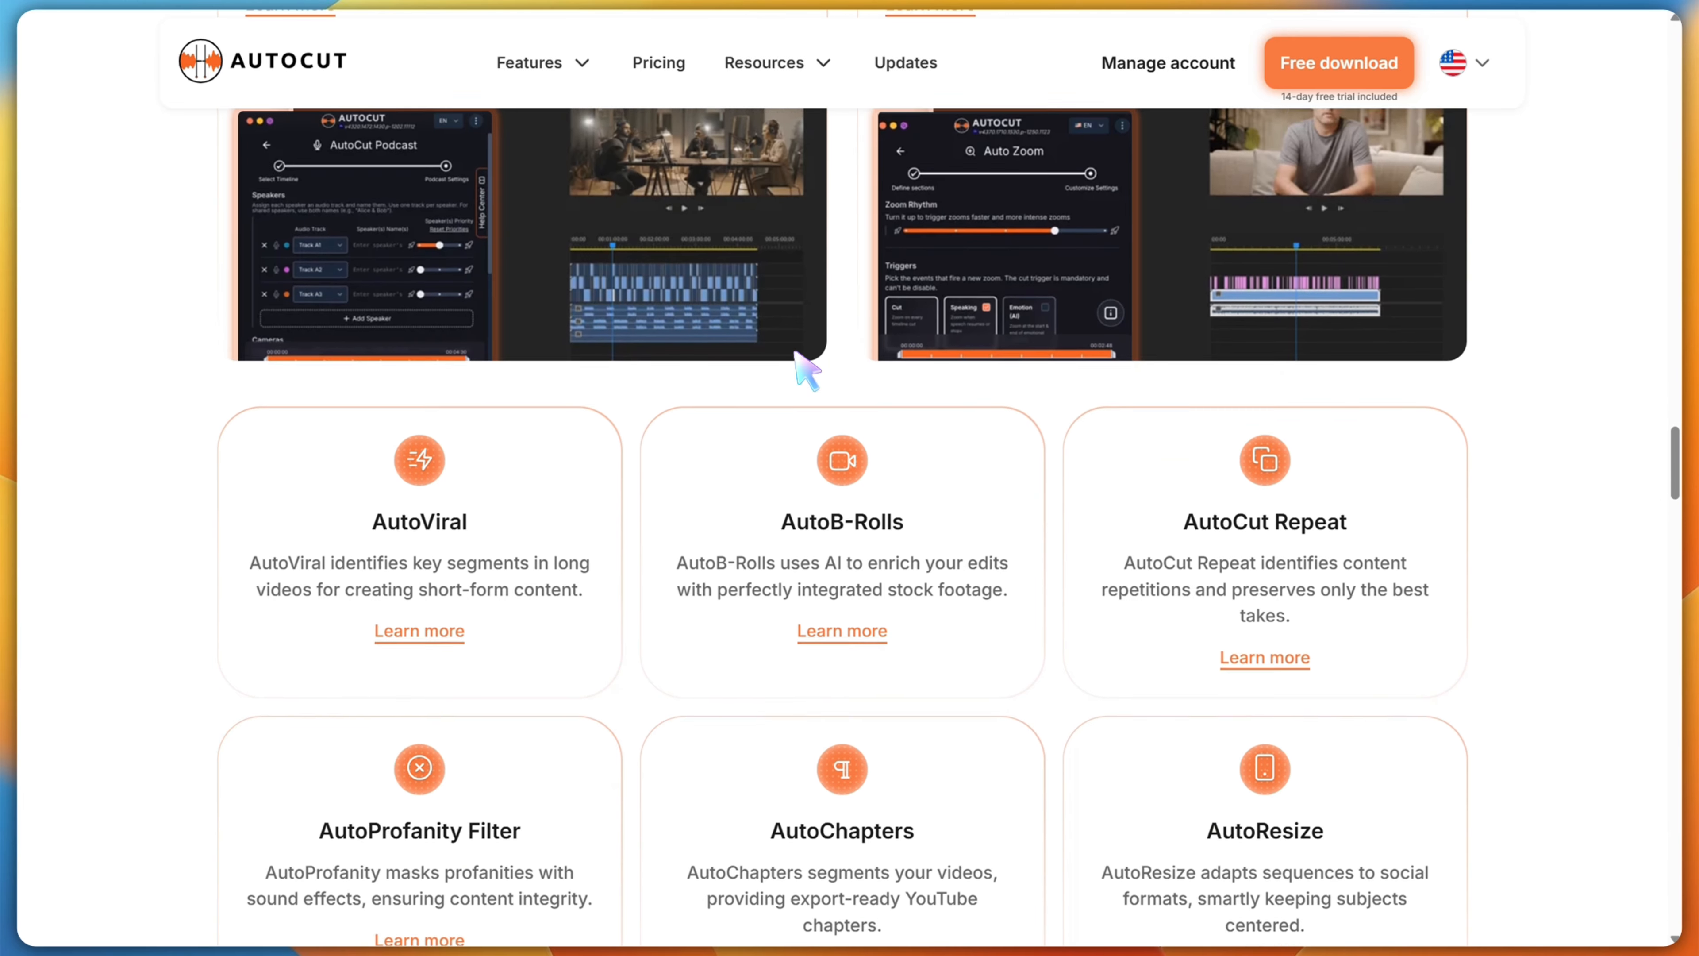
{"action": "scroll", "coordinate": [807, 370], "scroll_direction": "down", "scroll_amount": 12}
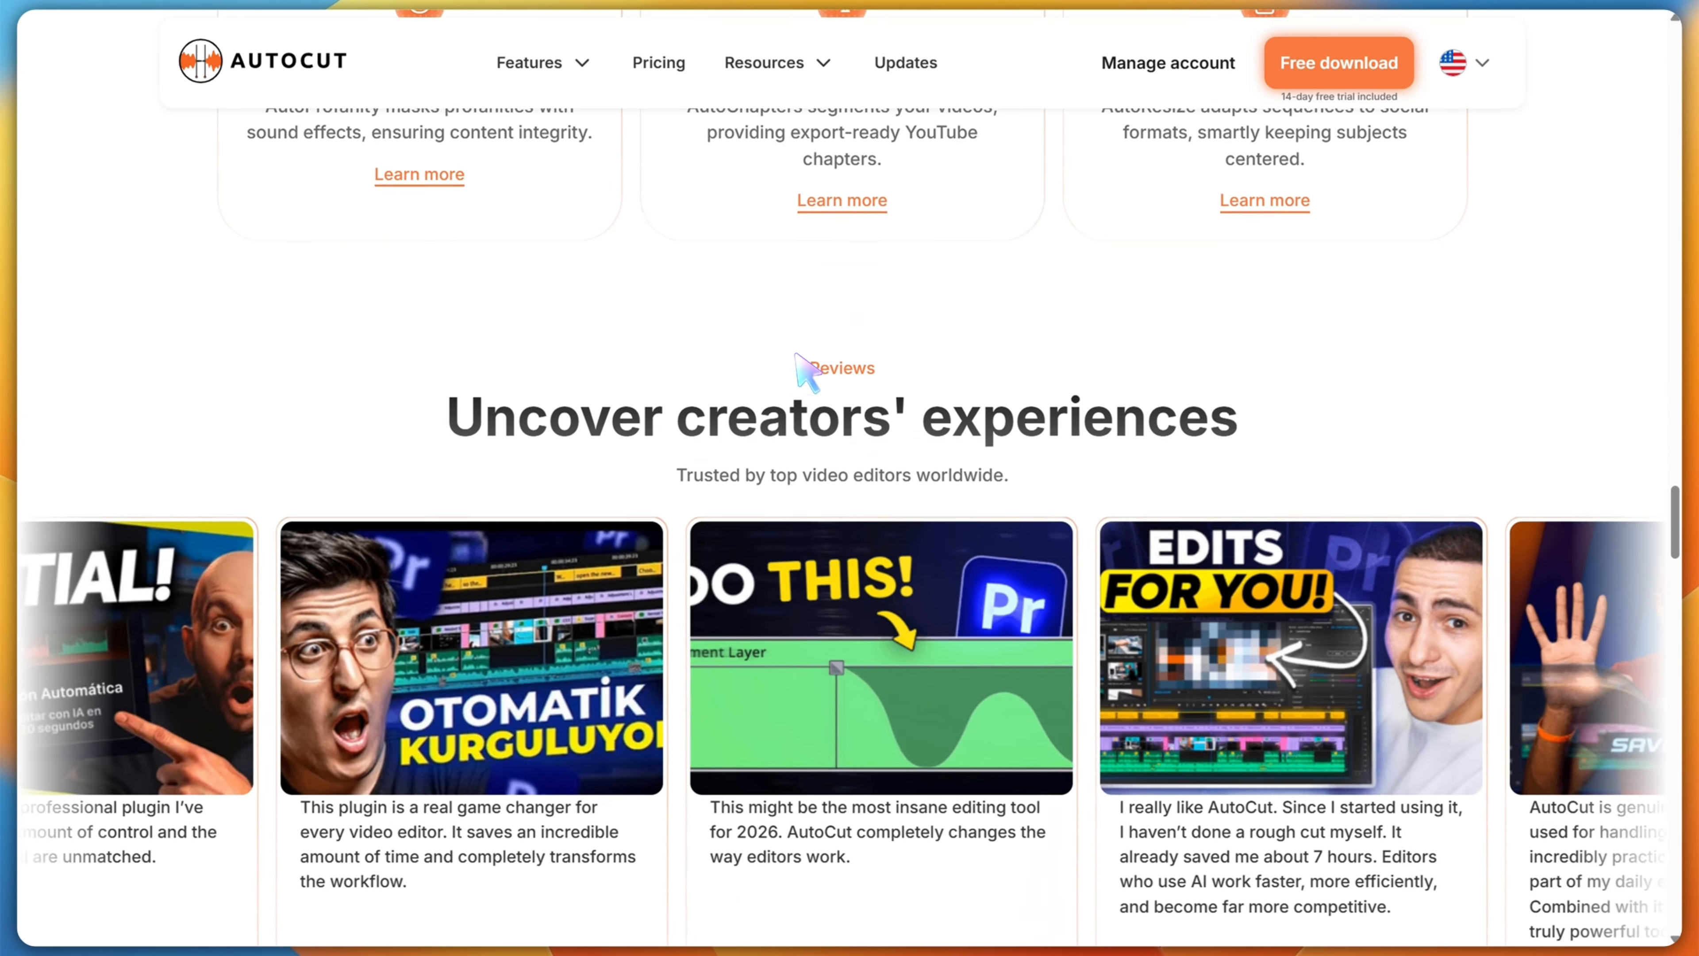
{"action": "scroll", "coordinate": [804, 369], "scroll_direction": "down", "scroll_amount": 4}
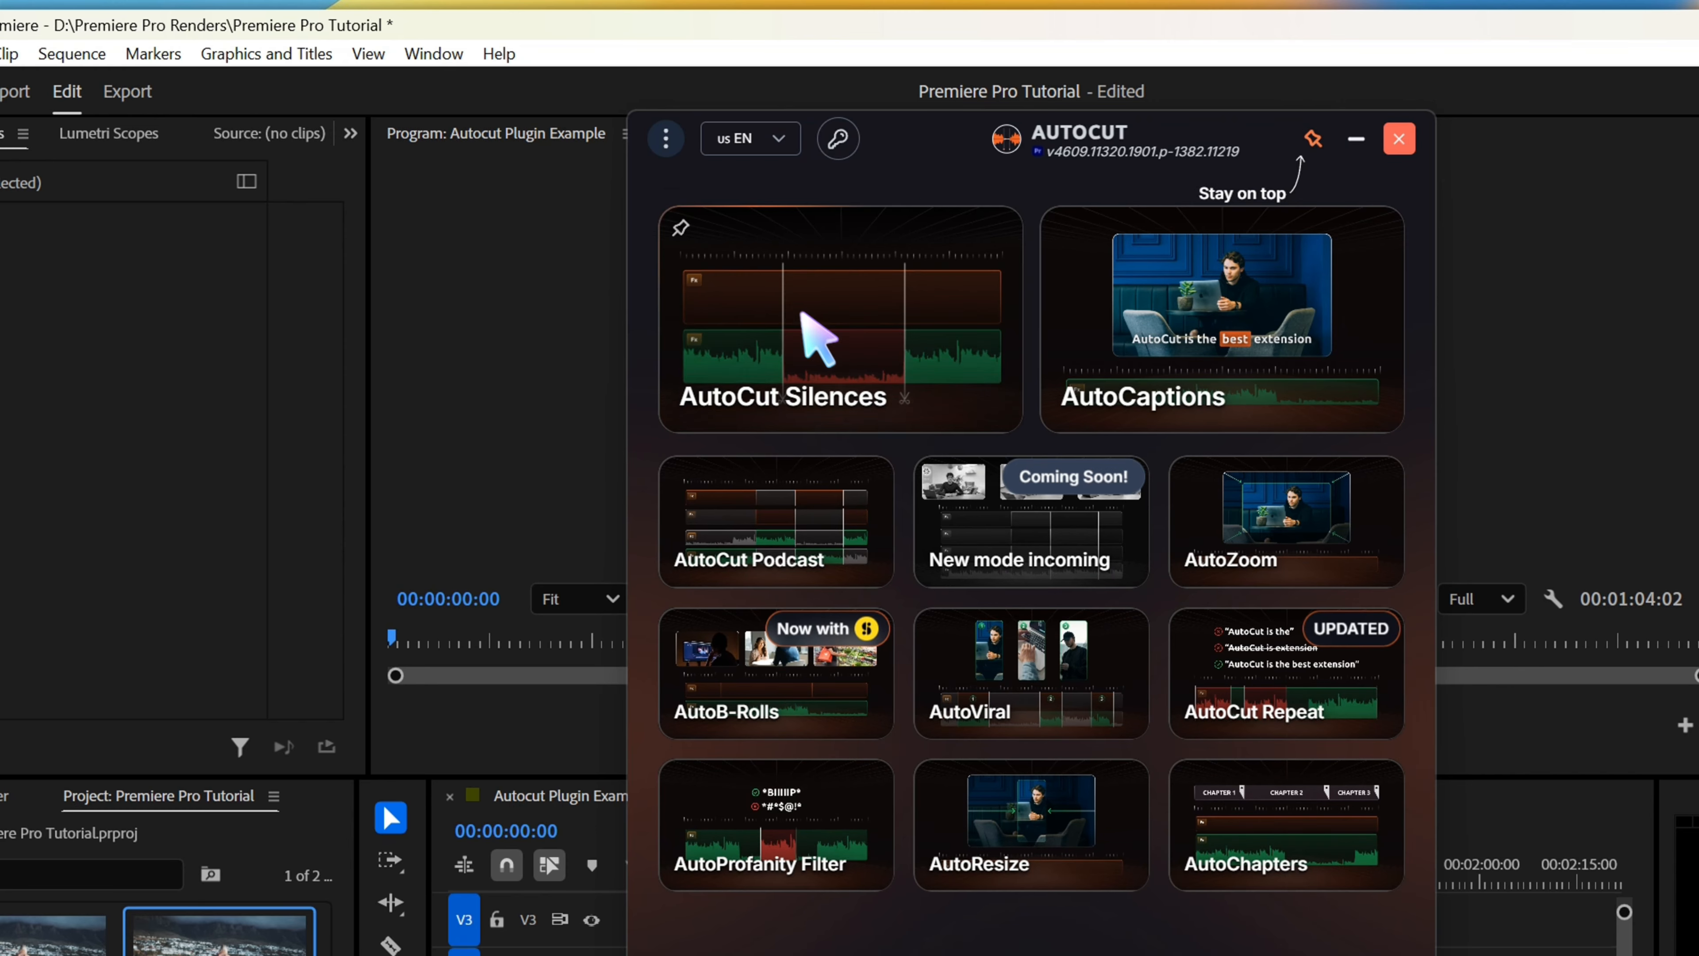
In Premiere Pro's AutoCut plugin, open AutoCut Silences and exclude audio tracks A2 and A3, leaving only A1 enabled
{"action": "left_click", "coordinate": [816, 316]}
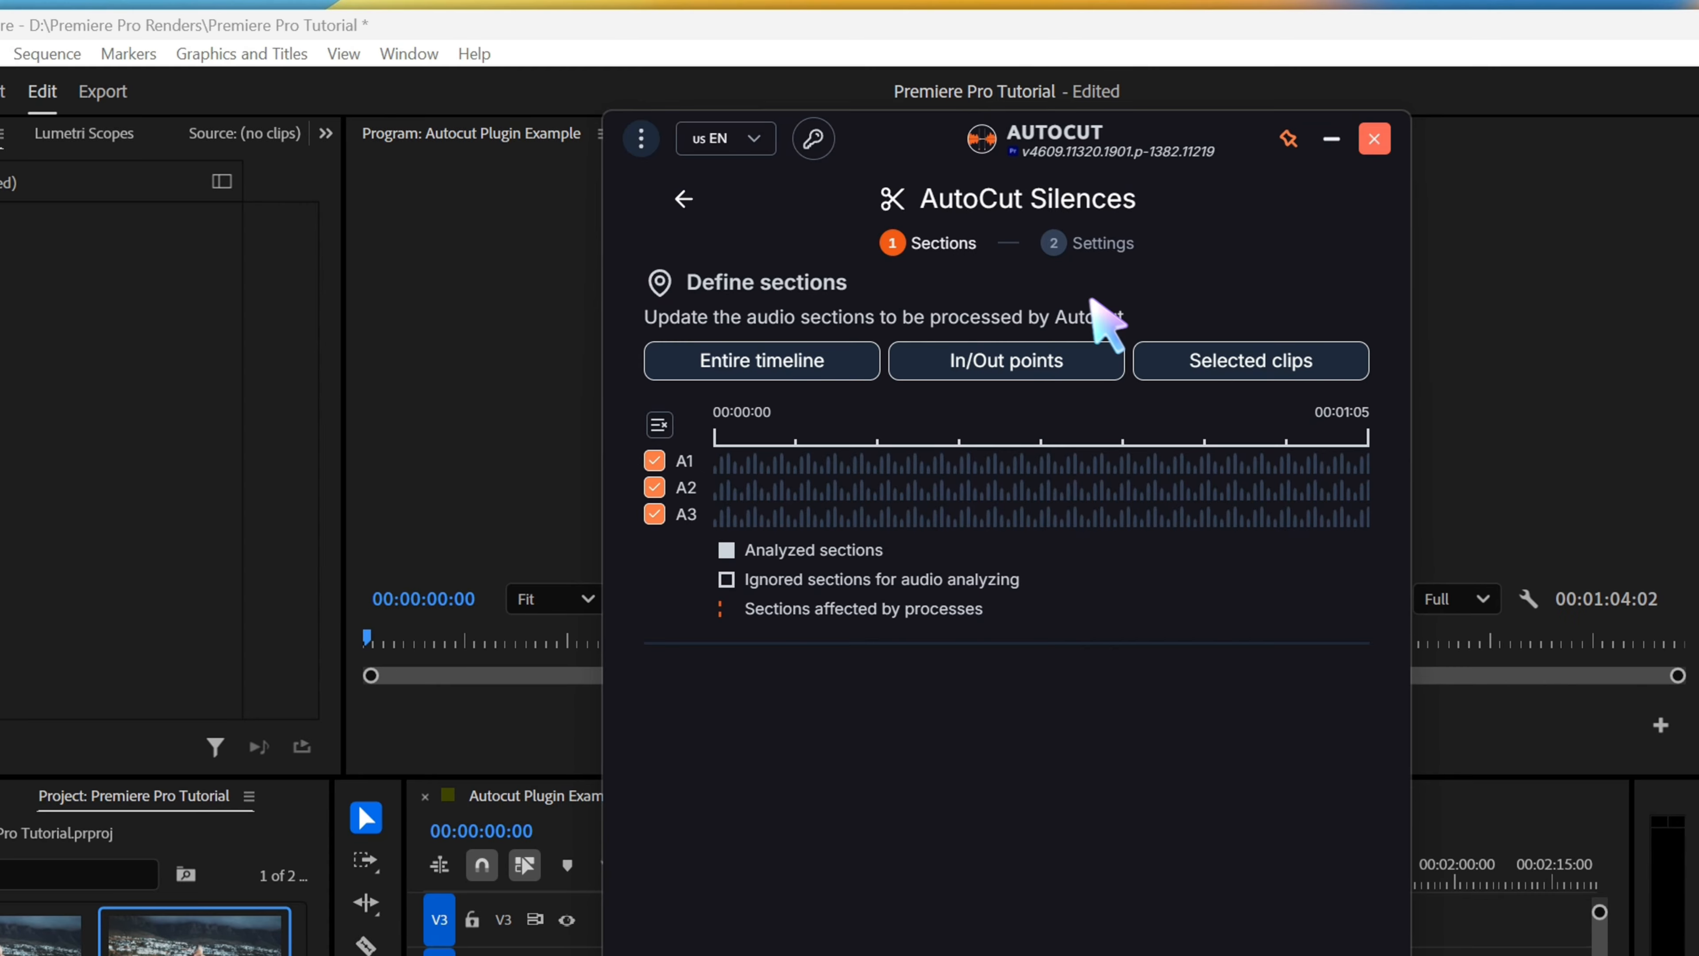
{"action": "left_click_drag", "start_coordinate": [923, 149], "coordinate": [424, 149]}
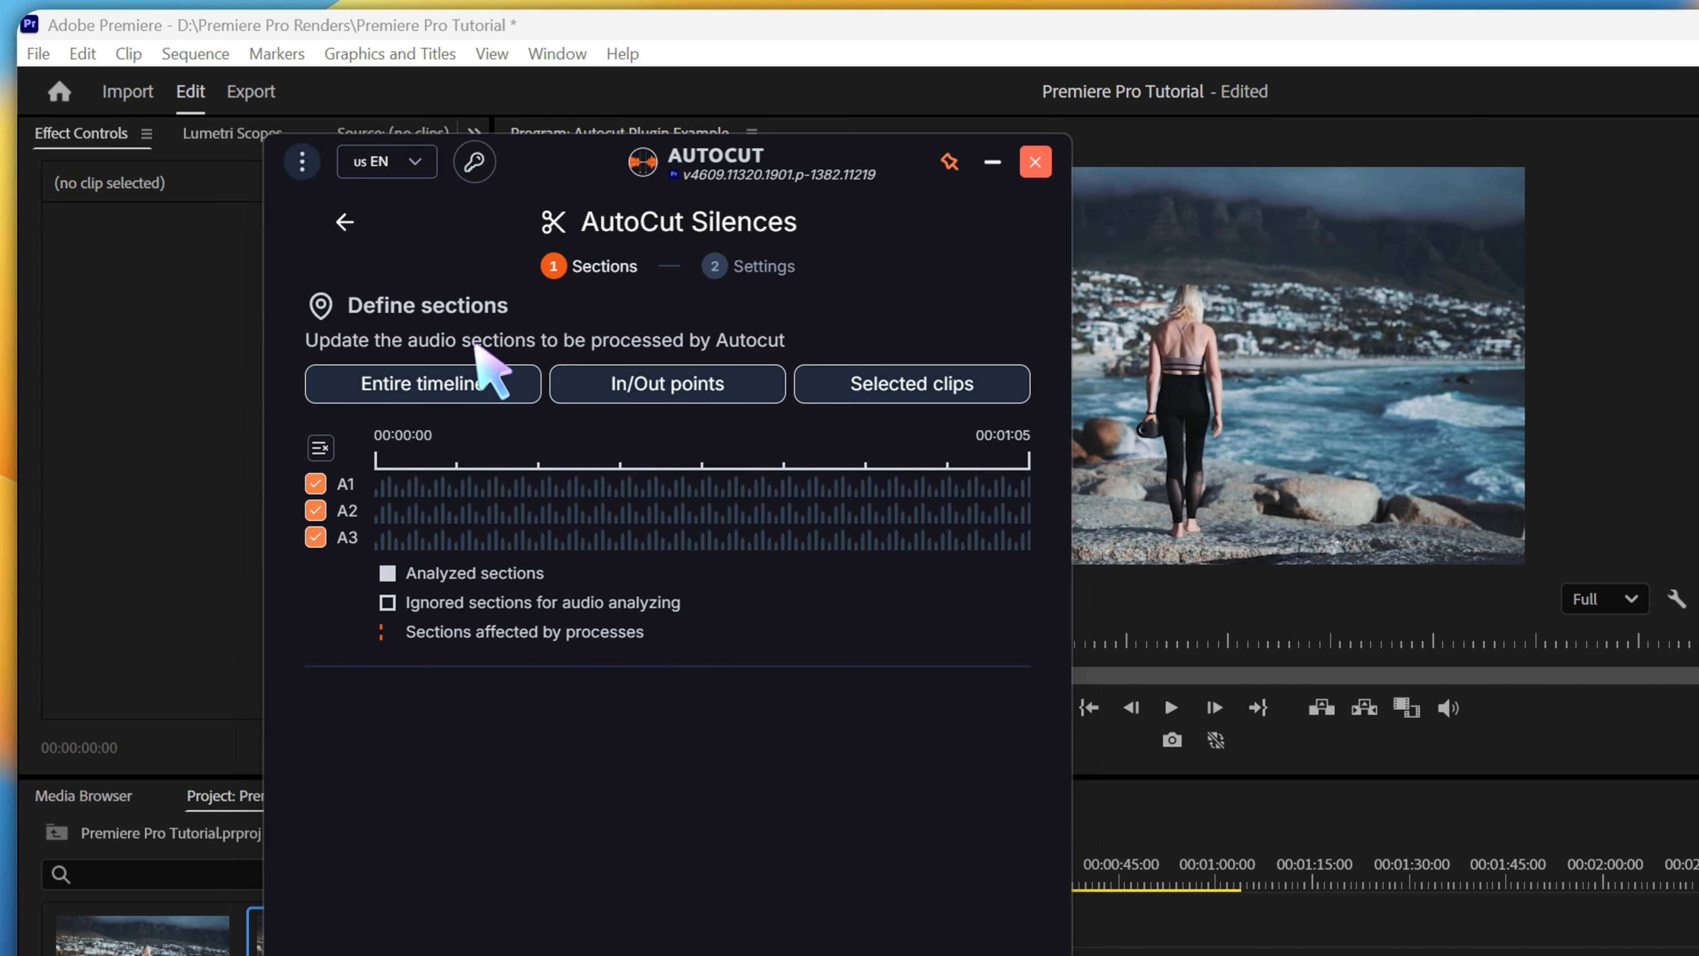
{"action": "left_click", "coordinate": [316, 510]}
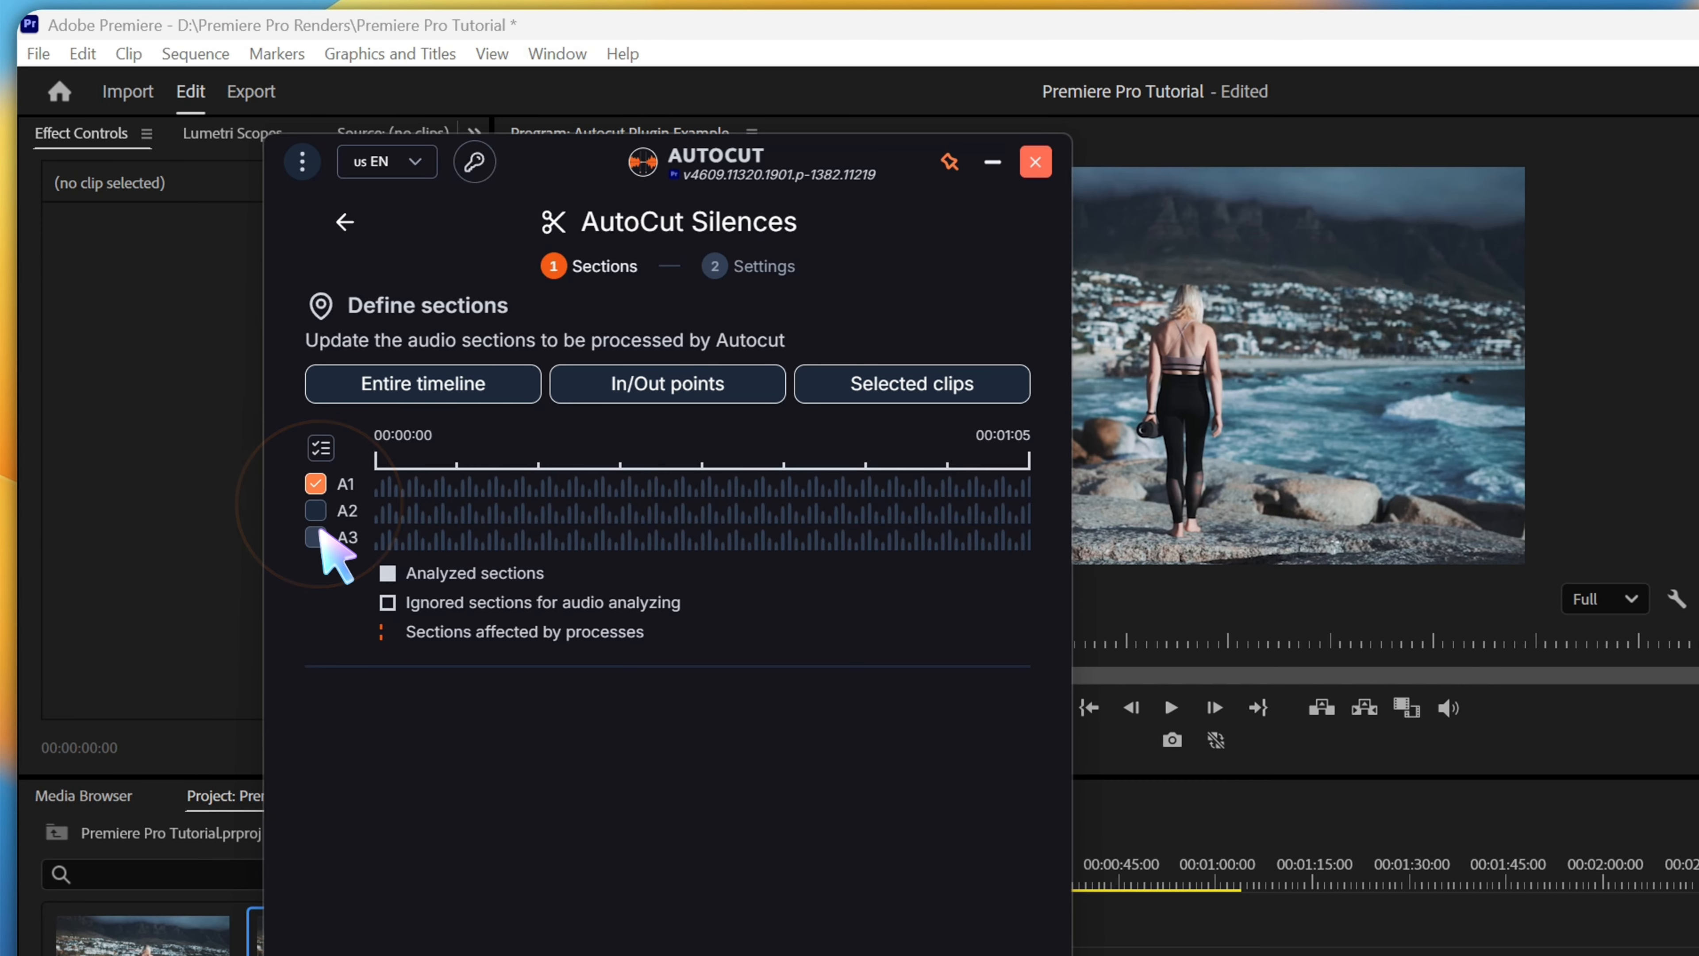
{"action": "left_click", "coordinate": [316, 537]}
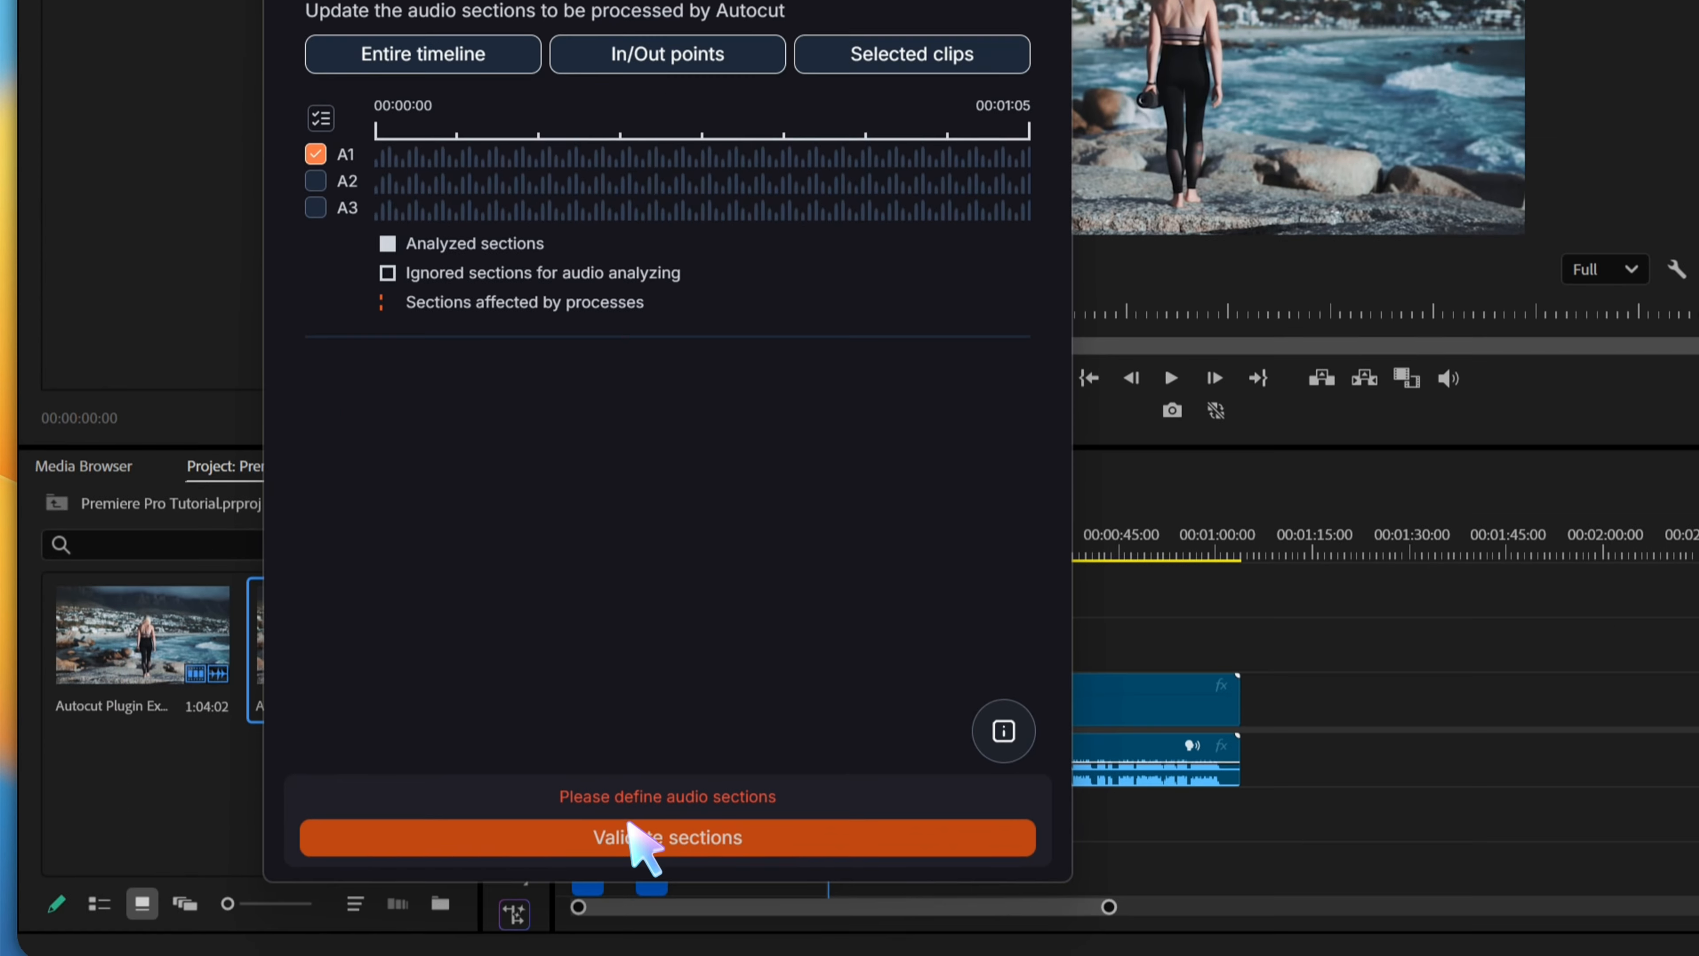
Define the entire timeline as the section for silence analysis and validate it
{"action": "left_click", "coordinate": [631, 820]}
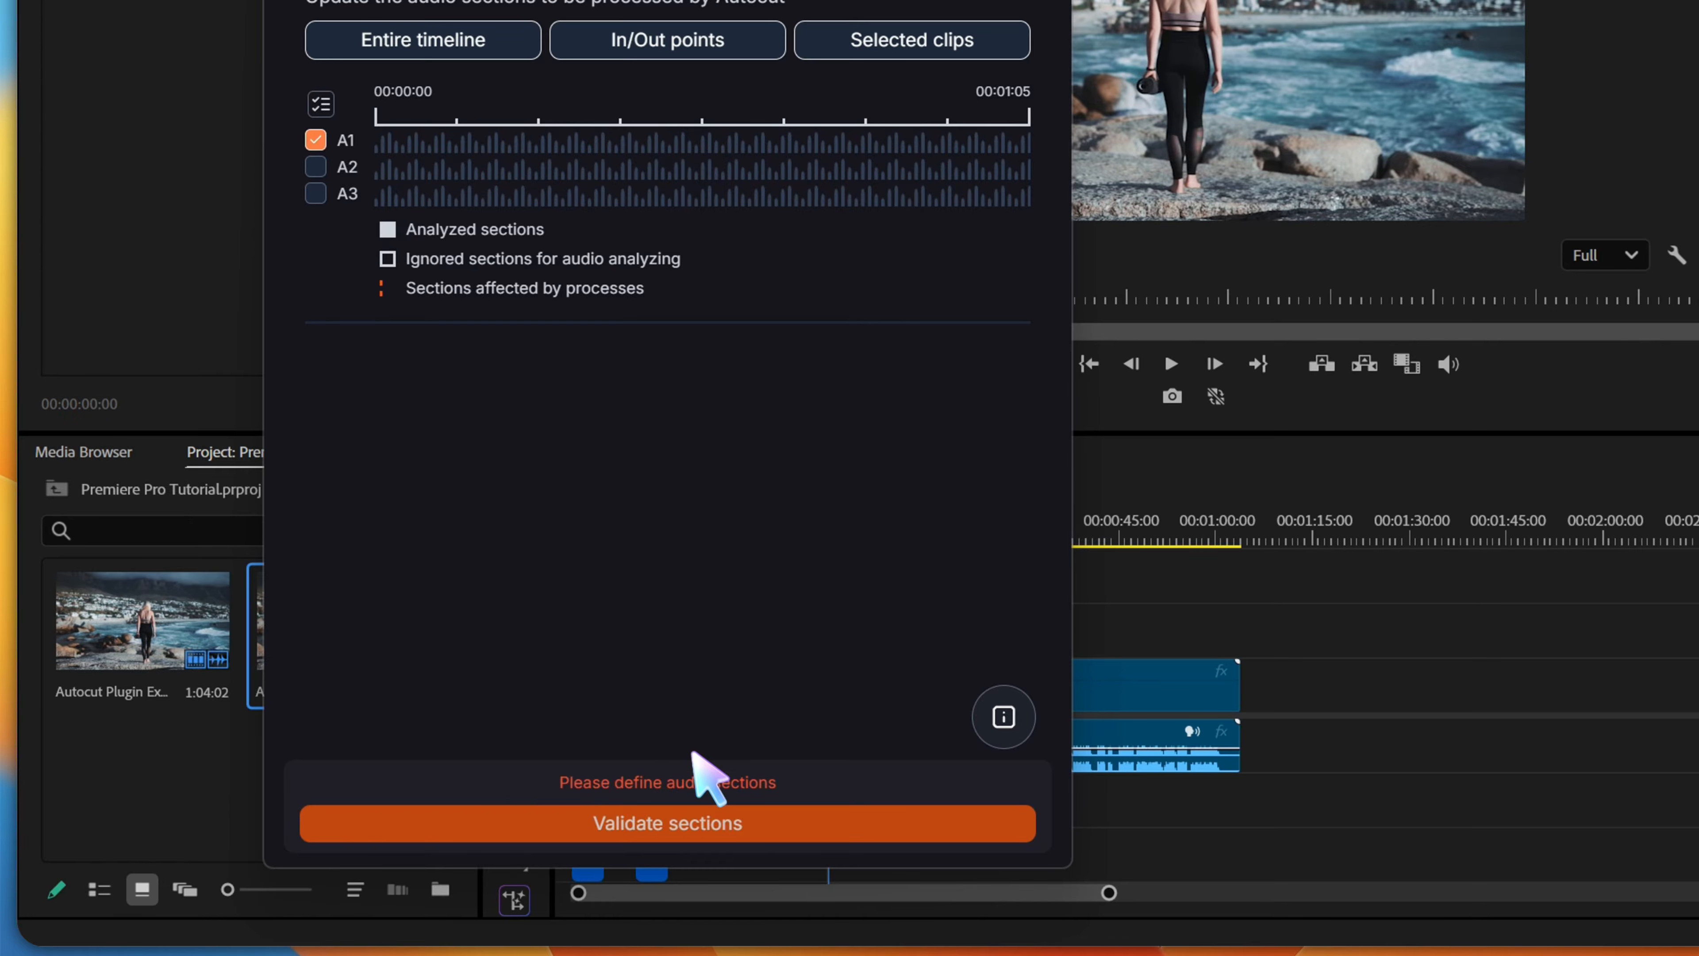
{"action": "left_click", "coordinate": [667, 833]}
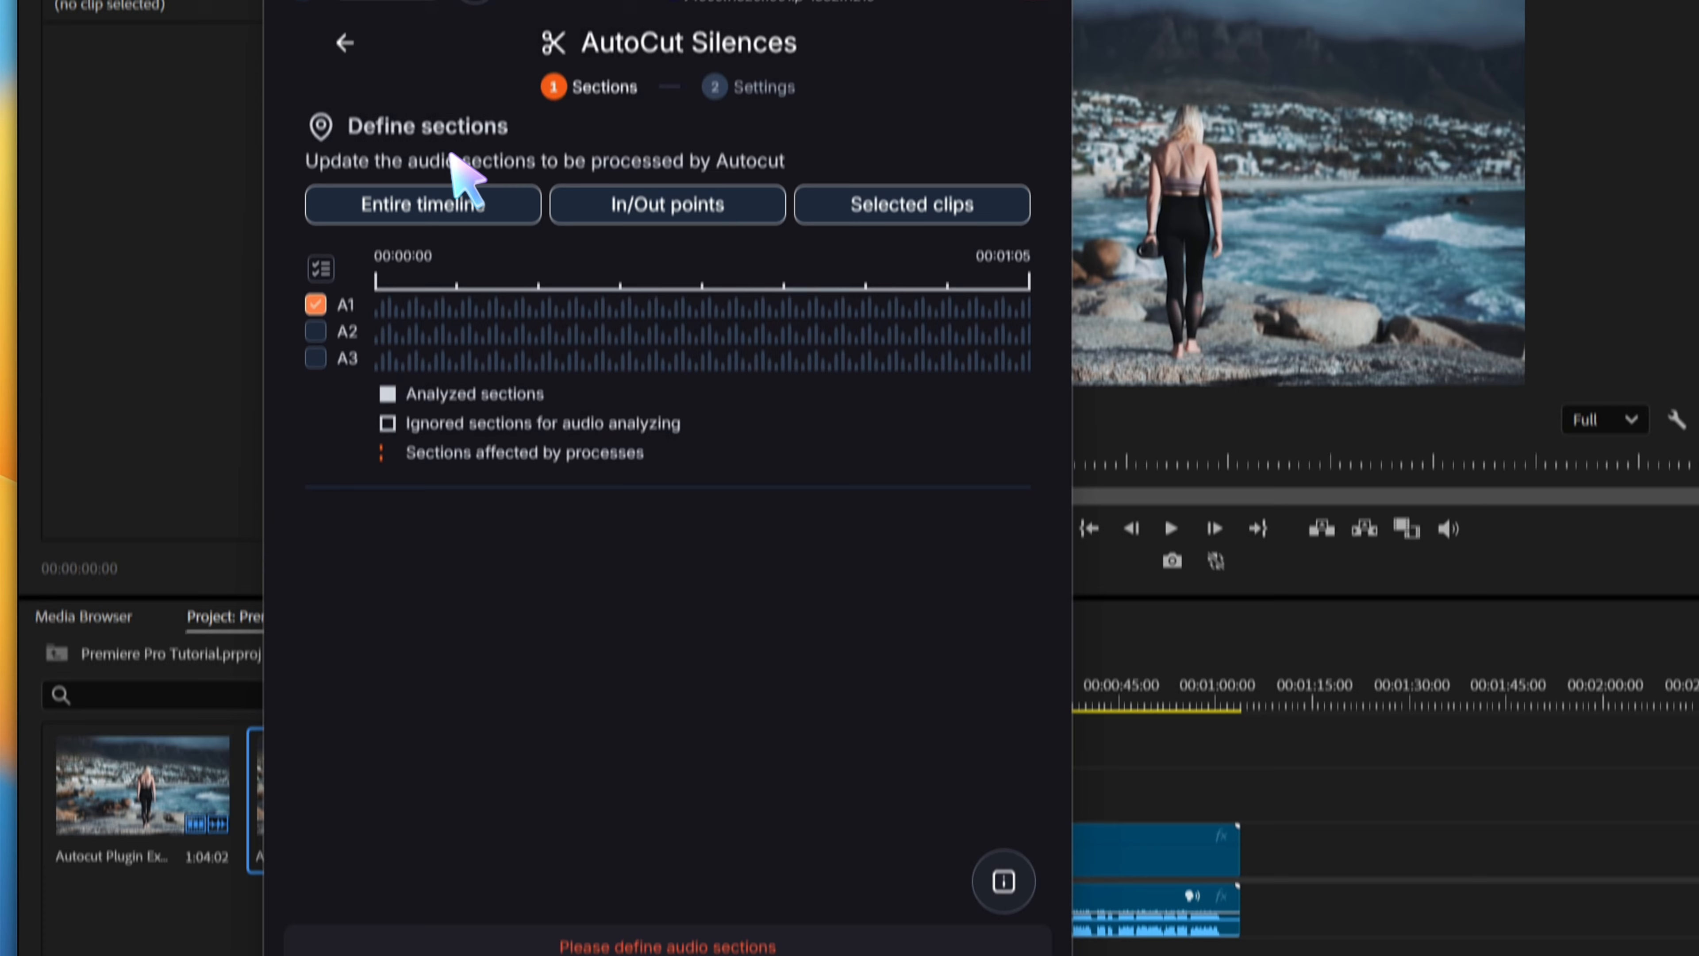
{"action": "left_click", "coordinate": [468, 40]}
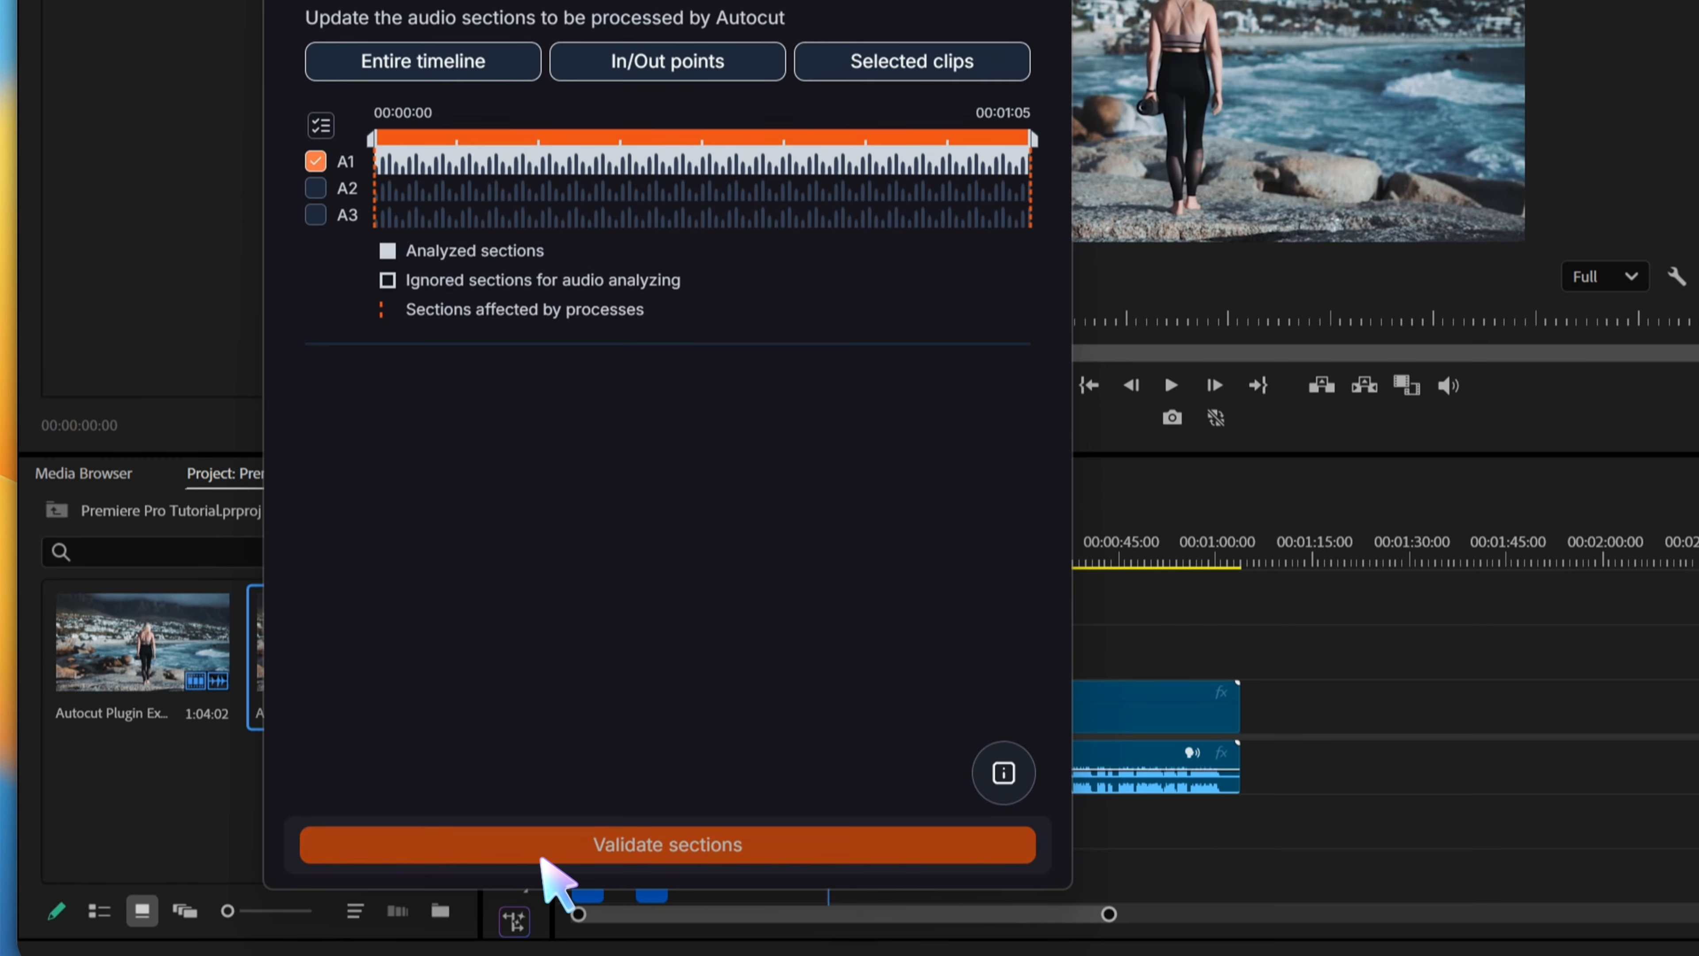
{"action": "left_click", "coordinate": [543, 857]}
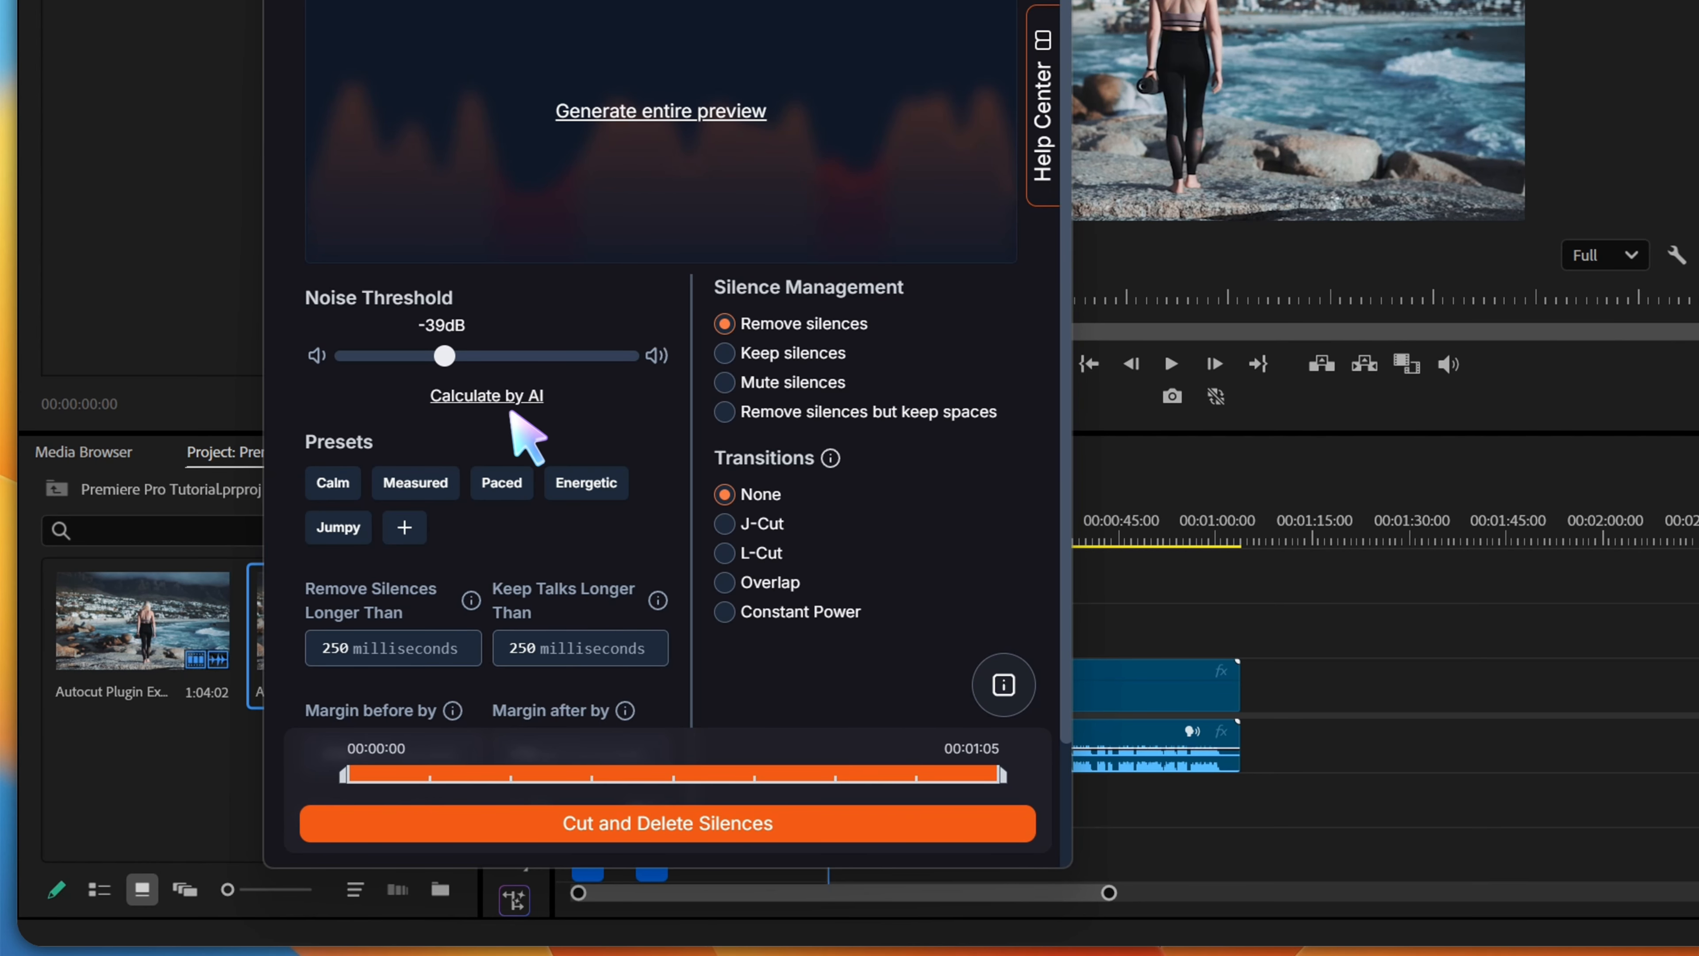
Have AI calculate the noise threshold and apply the Measured preset for the silence and margin durations
{"action": "left_click", "coordinate": [503, 398]}
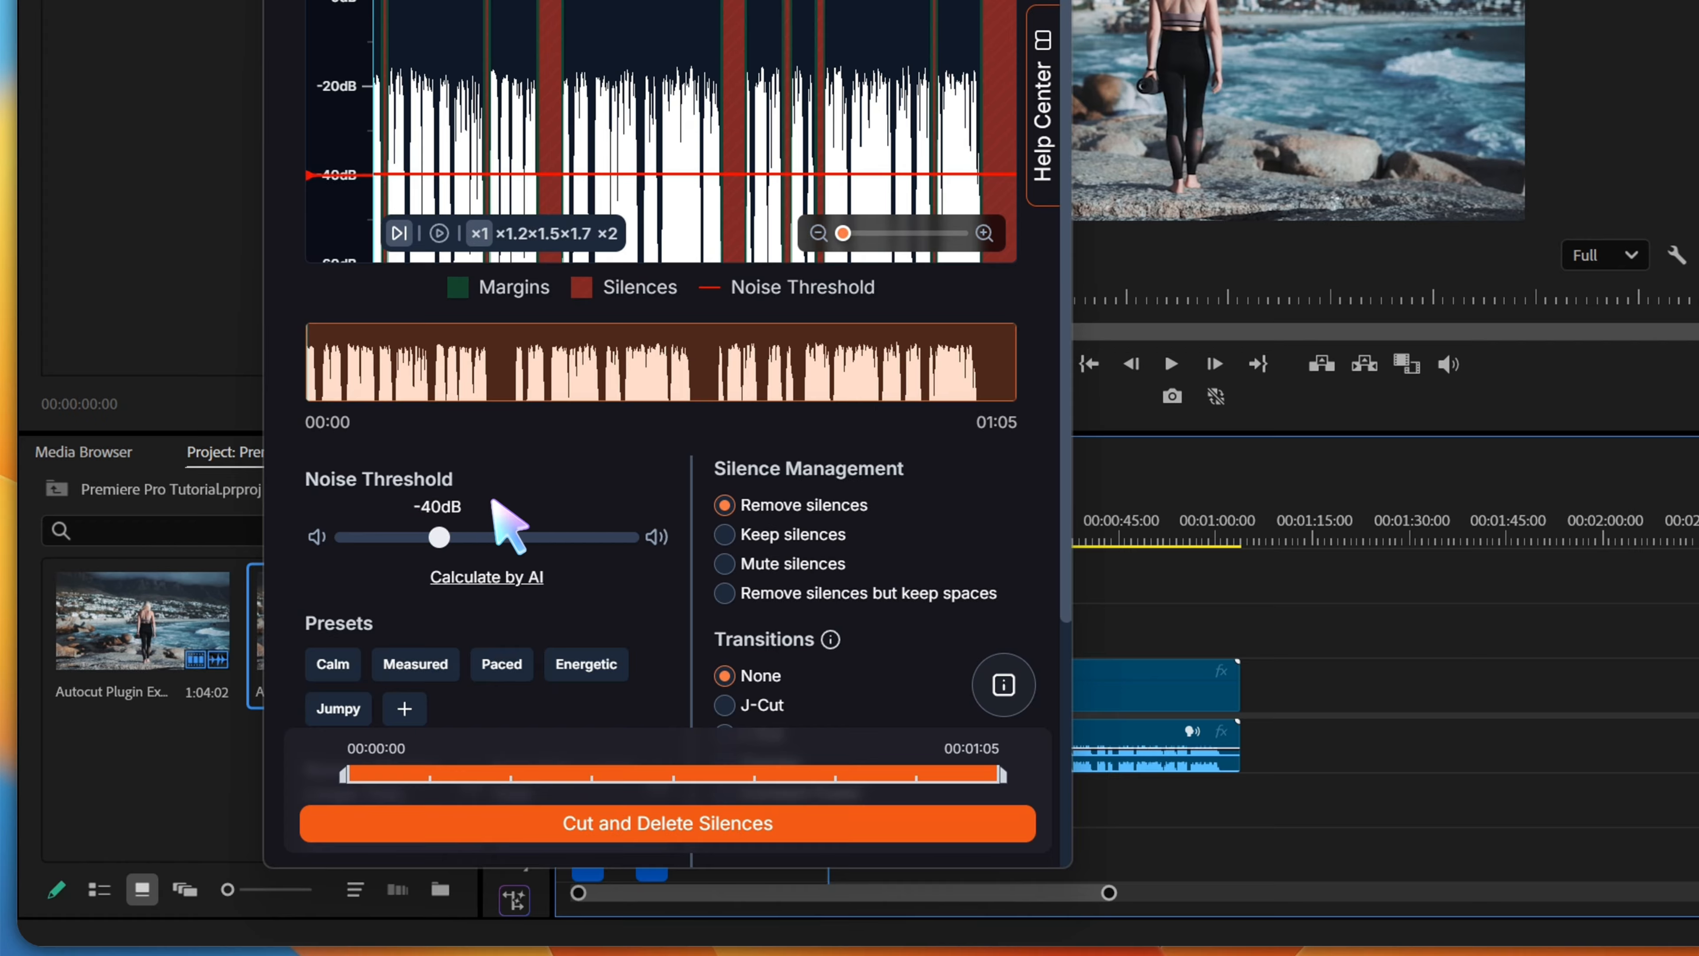
{"action": "scroll", "coordinate": [622, 612], "scroll_direction": "down", "scroll_amount": 5}
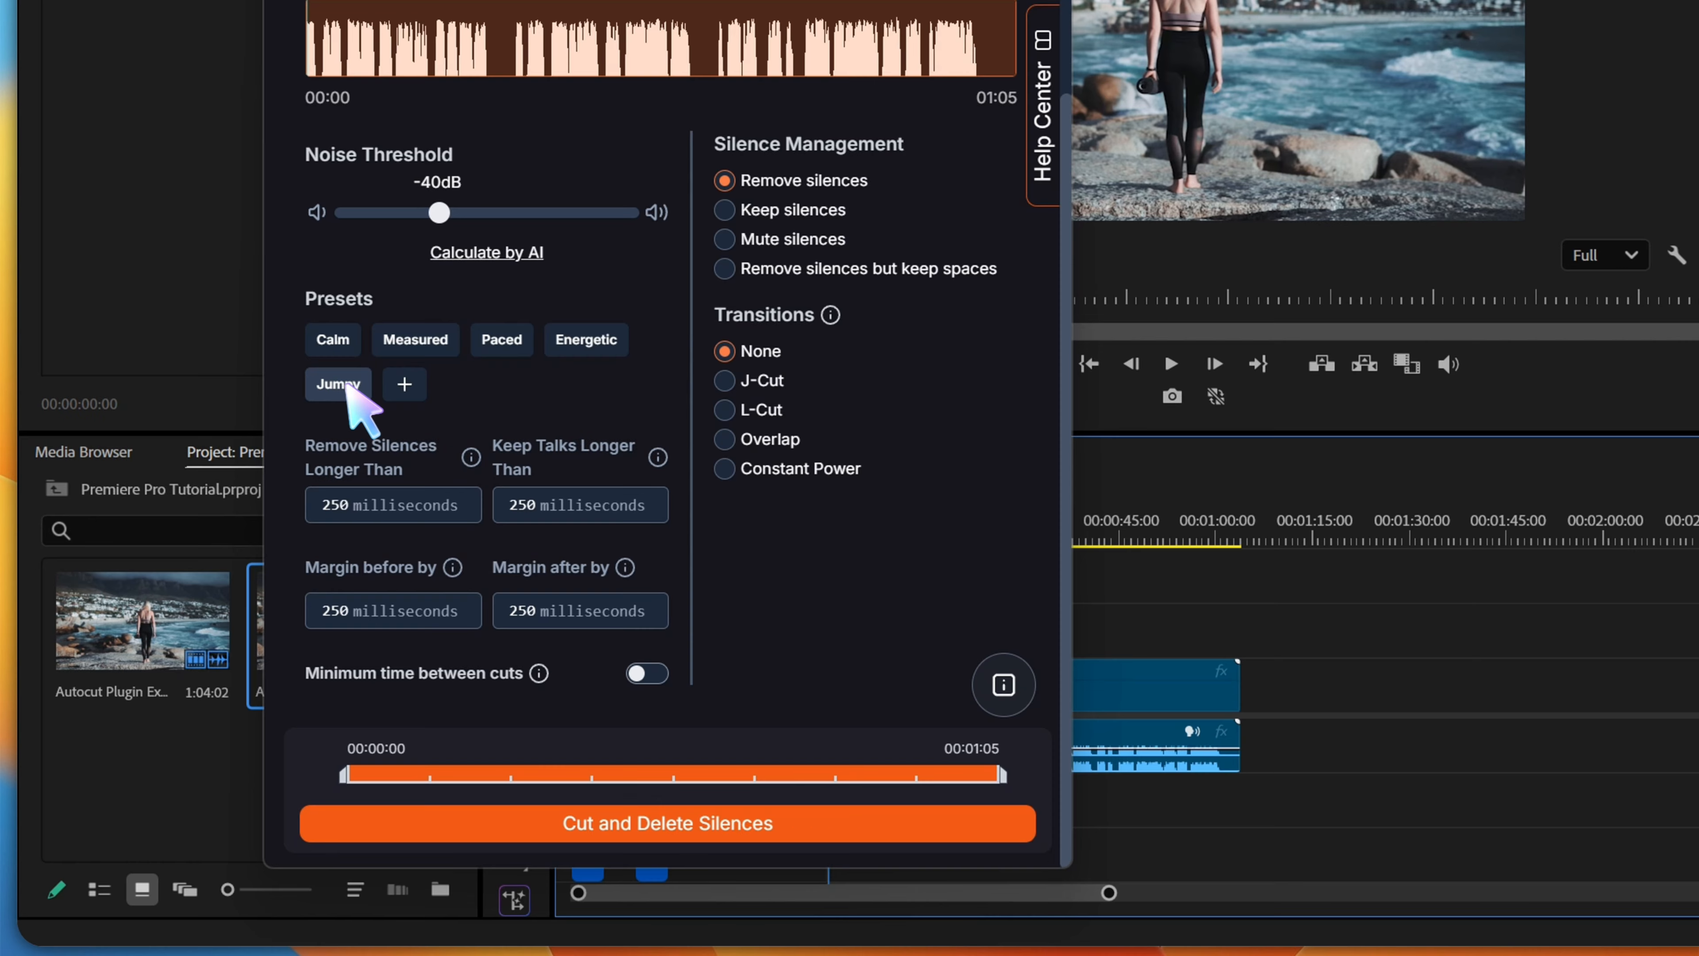
{"action": "left_click", "coordinate": [426, 338]}
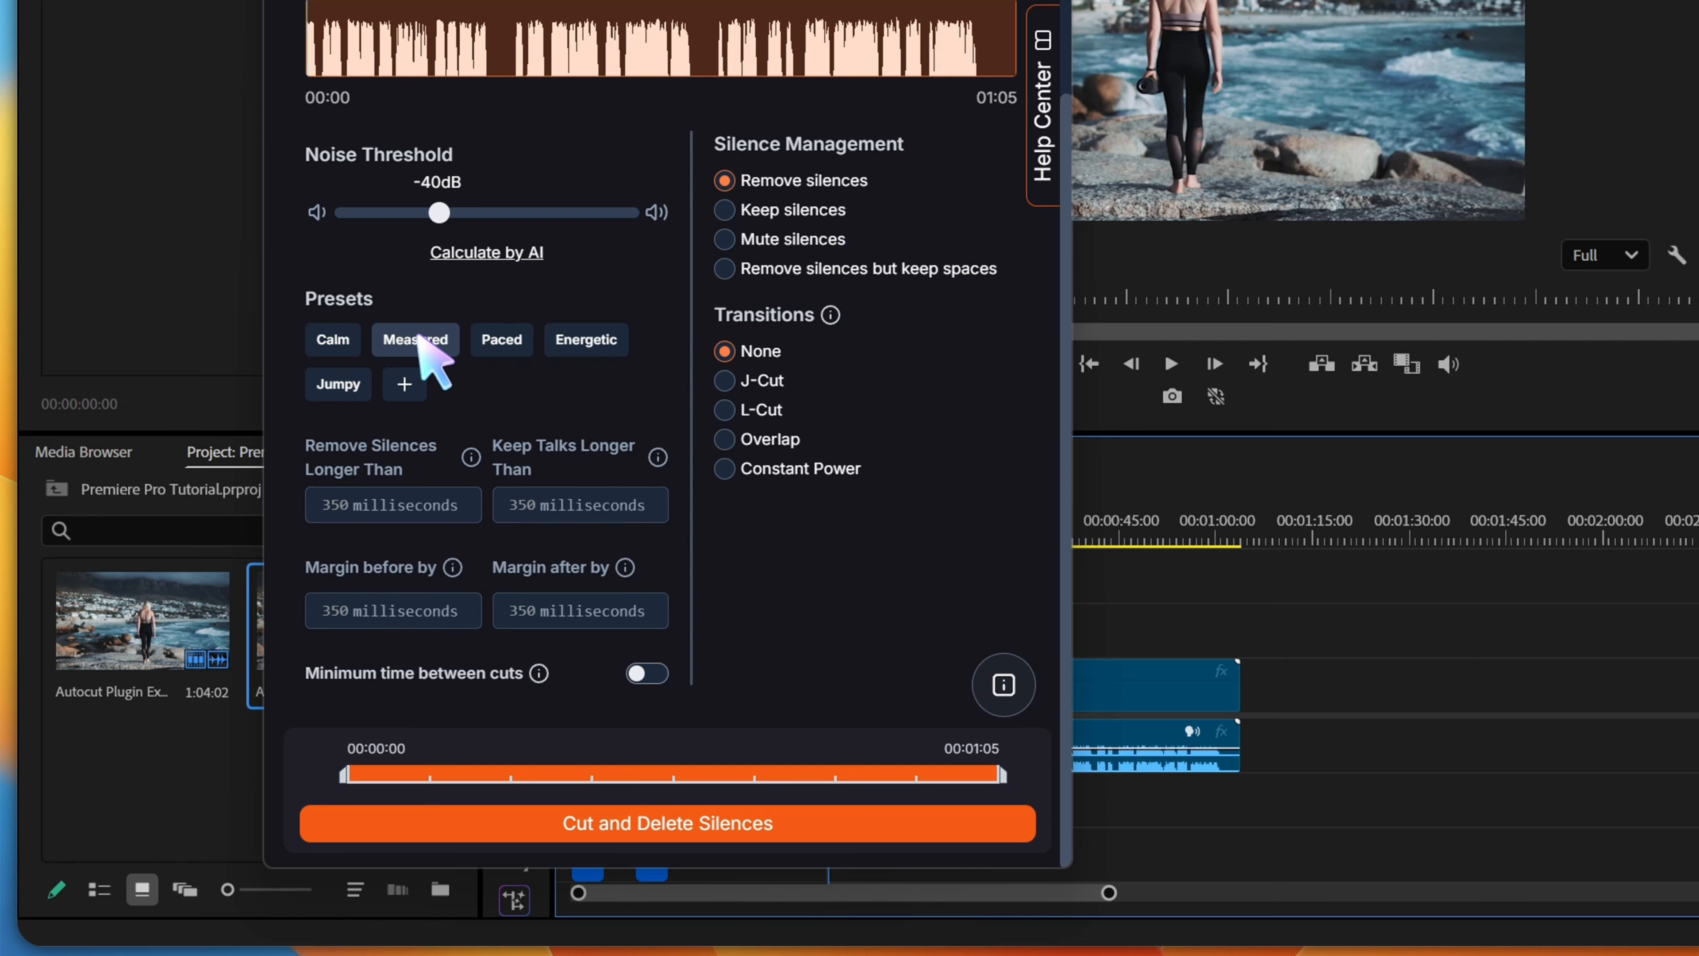
Set Transitions to None, cut and delete the silences, and dismiss the completion report
{"action": "scroll", "coordinate": [408, 344], "scroll_direction": "up", "scroll_amount": 3}
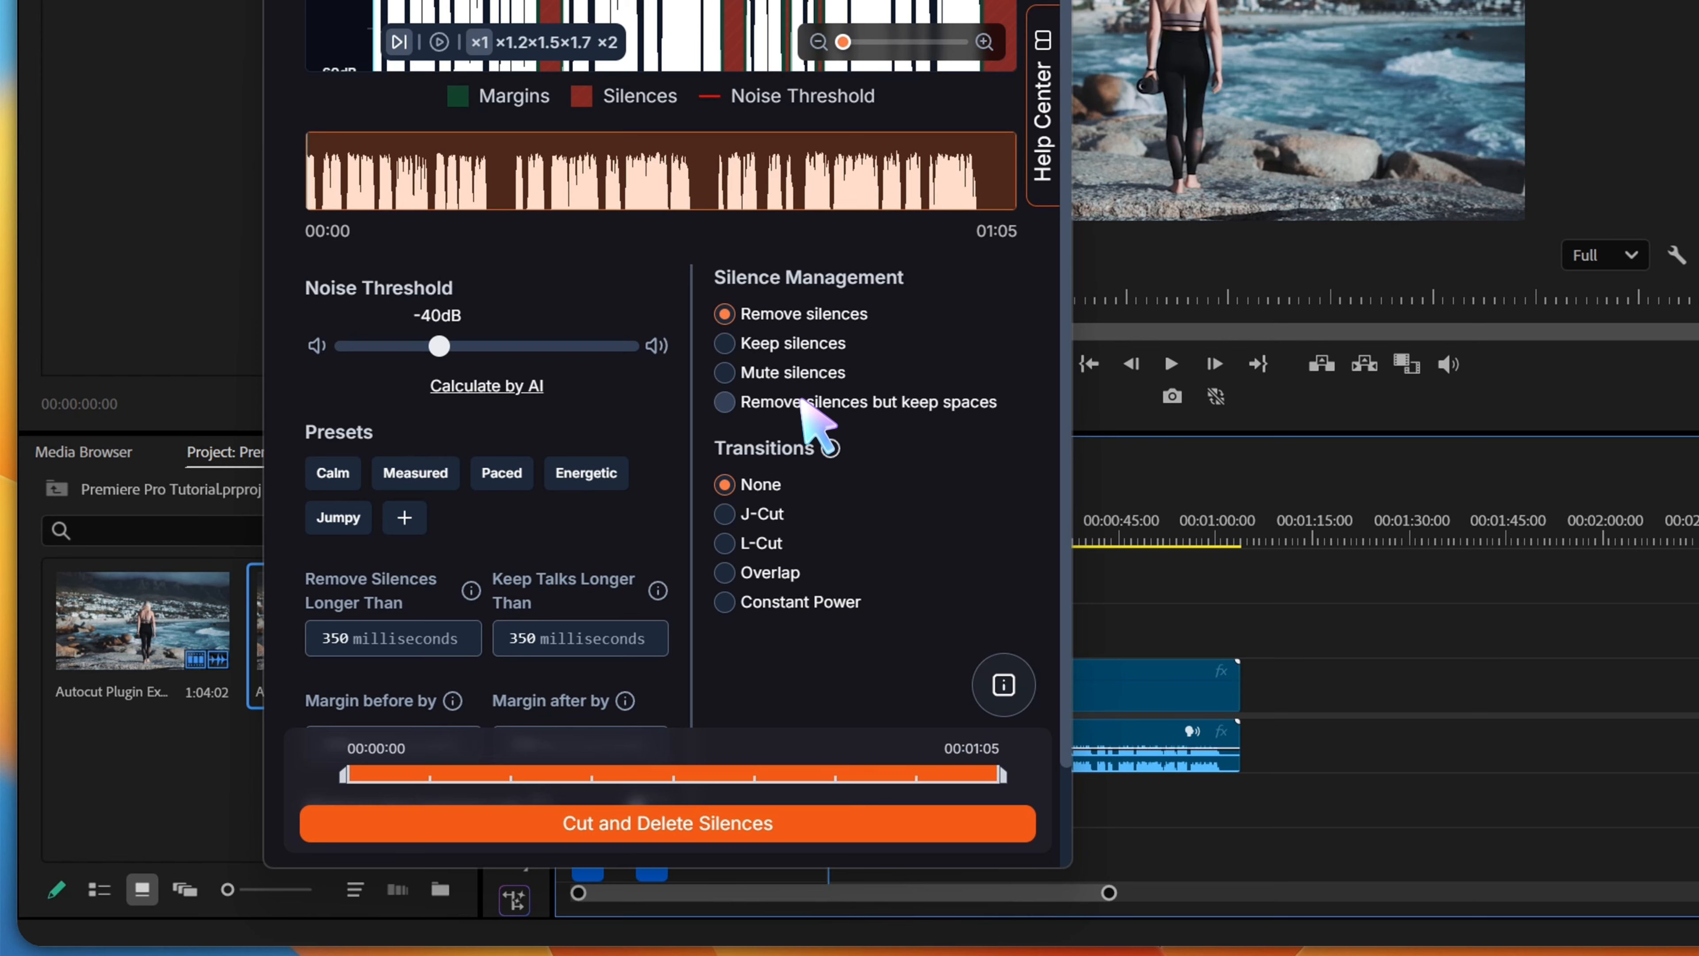
{"action": "left_click", "coordinate": [725, 513]}
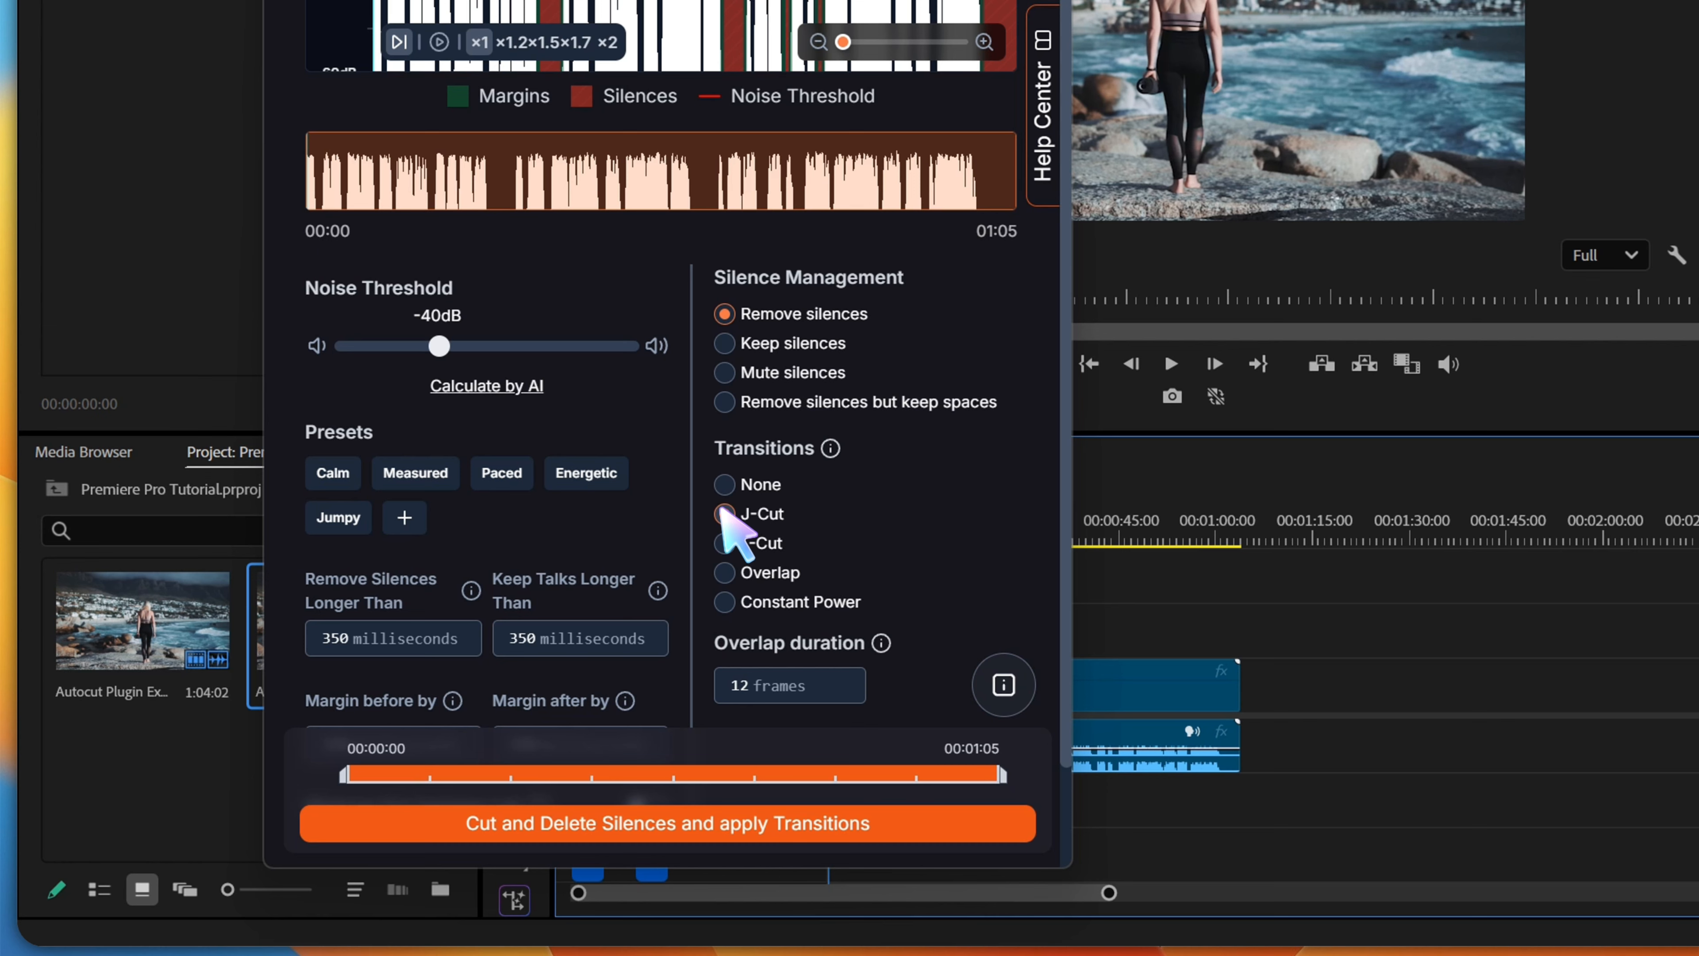
{"action": "left_click", "coordinate": [724, 484]}
{"action": "scroll", "coordinate": [695, 520], "scroll_direction": "down", "scroll_amount": 3}
{"action": "left_click", "coordinate": [646, 823]}
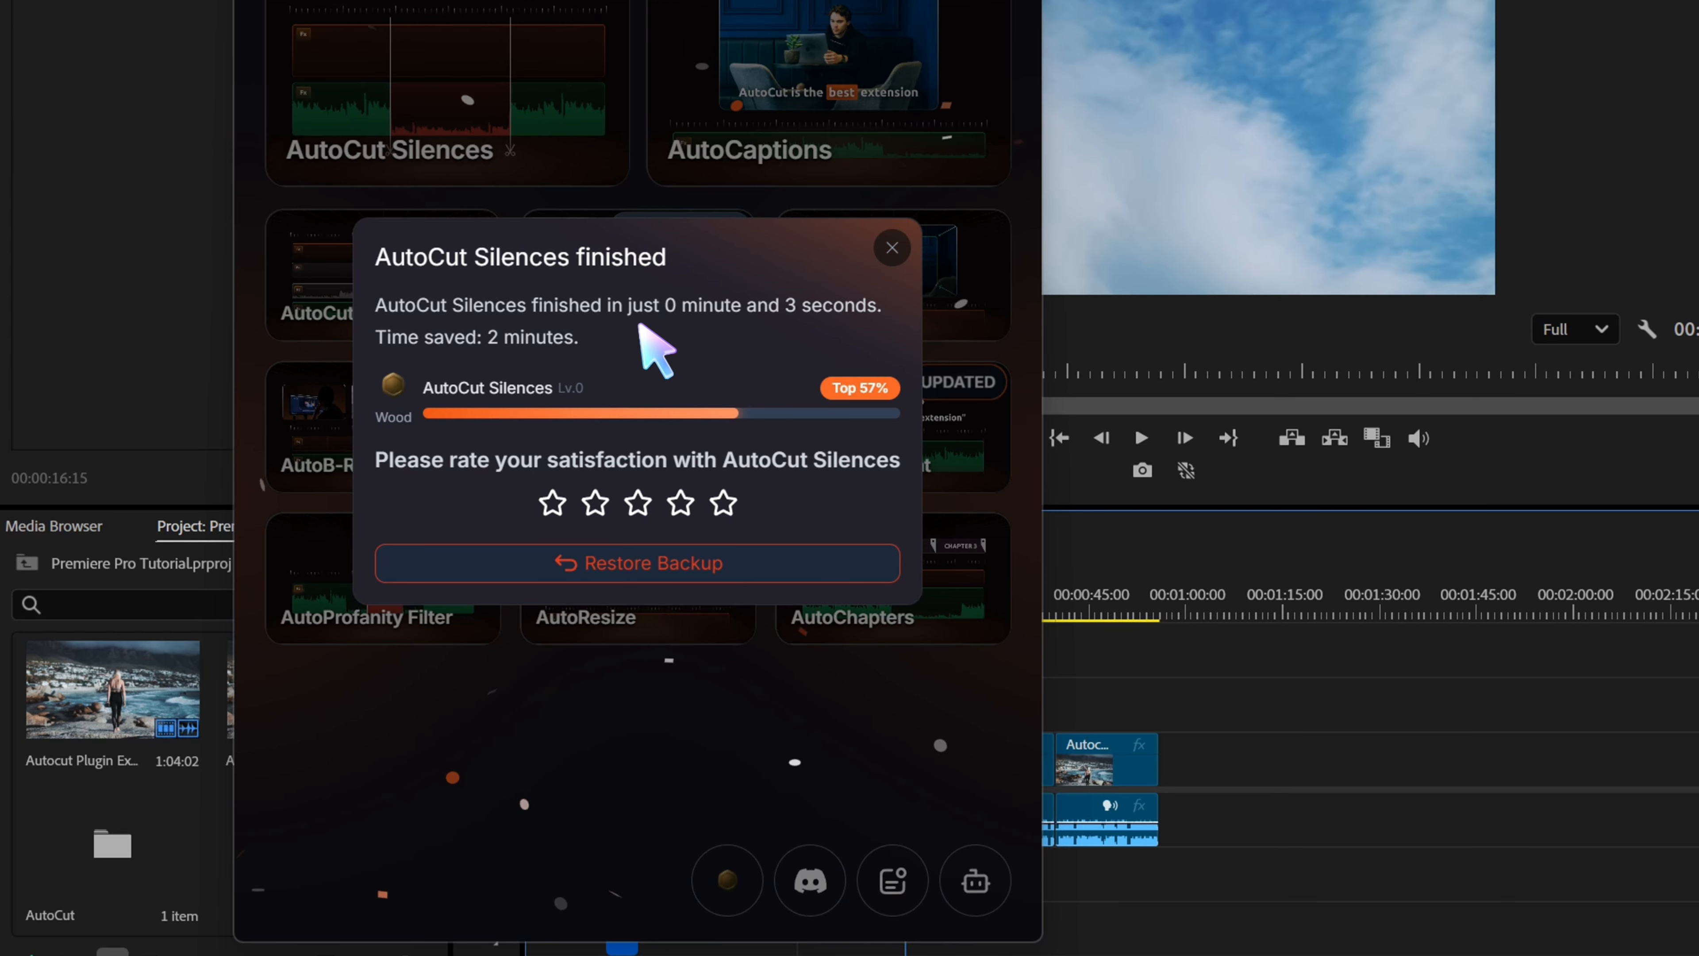
{"action": "left_click", "coordinate": [892, 248]}
Inspect the cuts between the remaining clips in the Autocut Plugin Example sequence
{"action": "left_click", "coordinate": [1148, 646]}
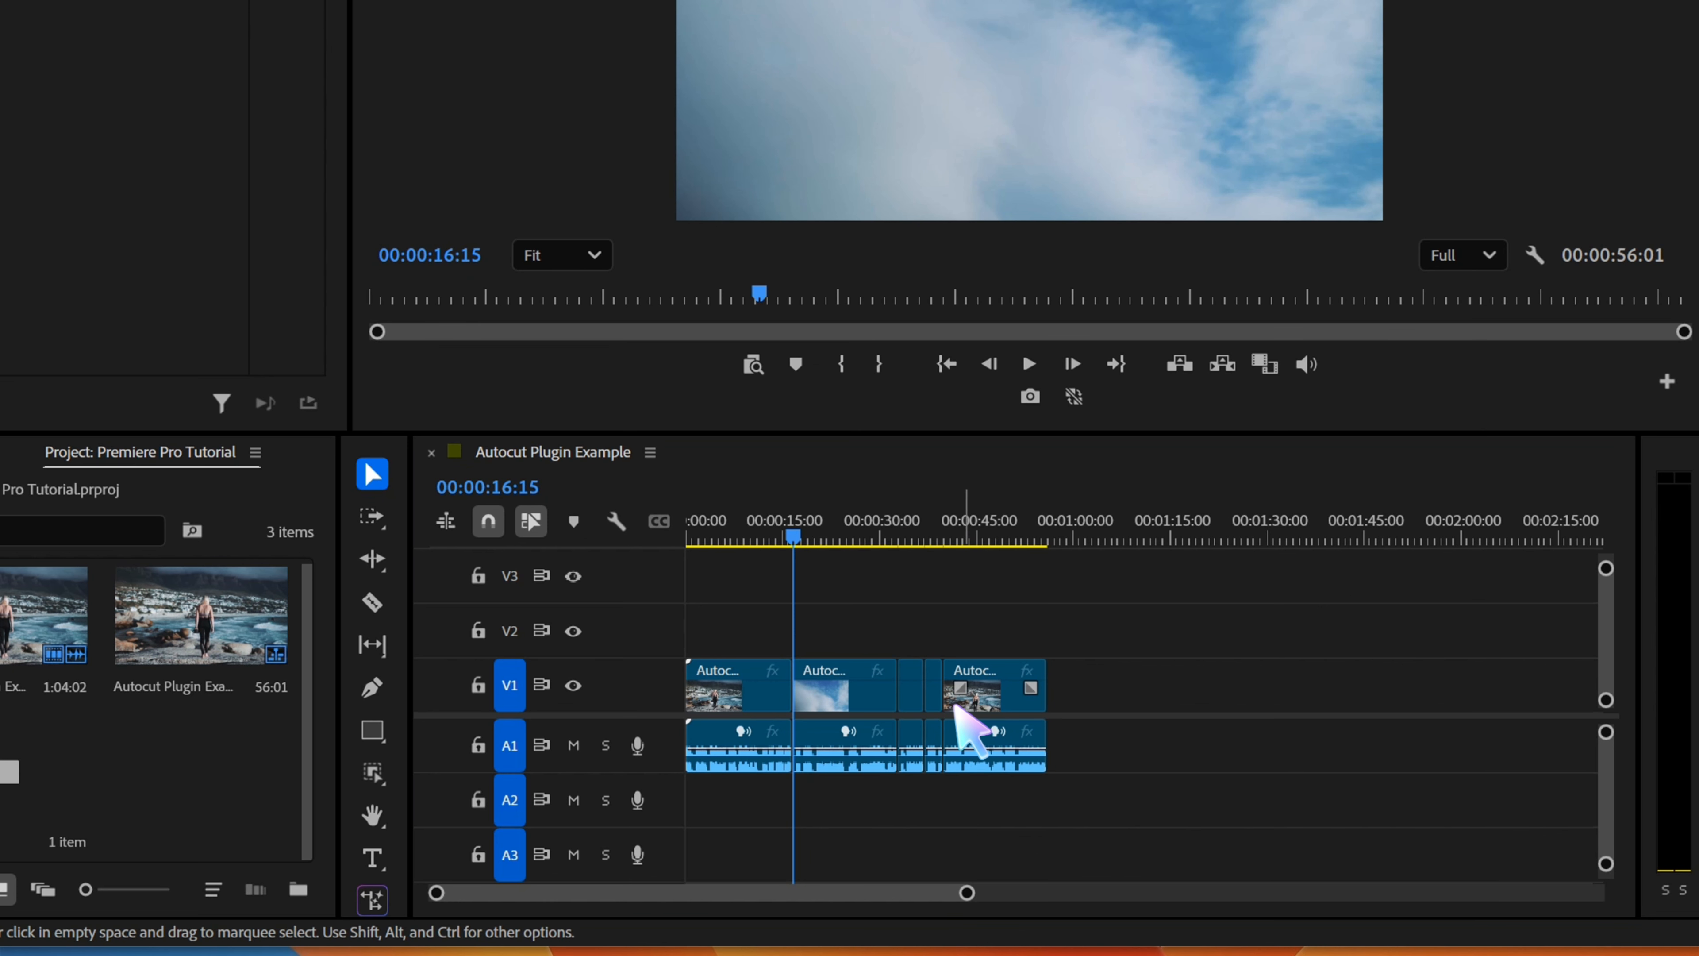
{"action": "scroll", "coordinate": [963, 706], "scroll_direction": "up", "scroll_amount": 5}
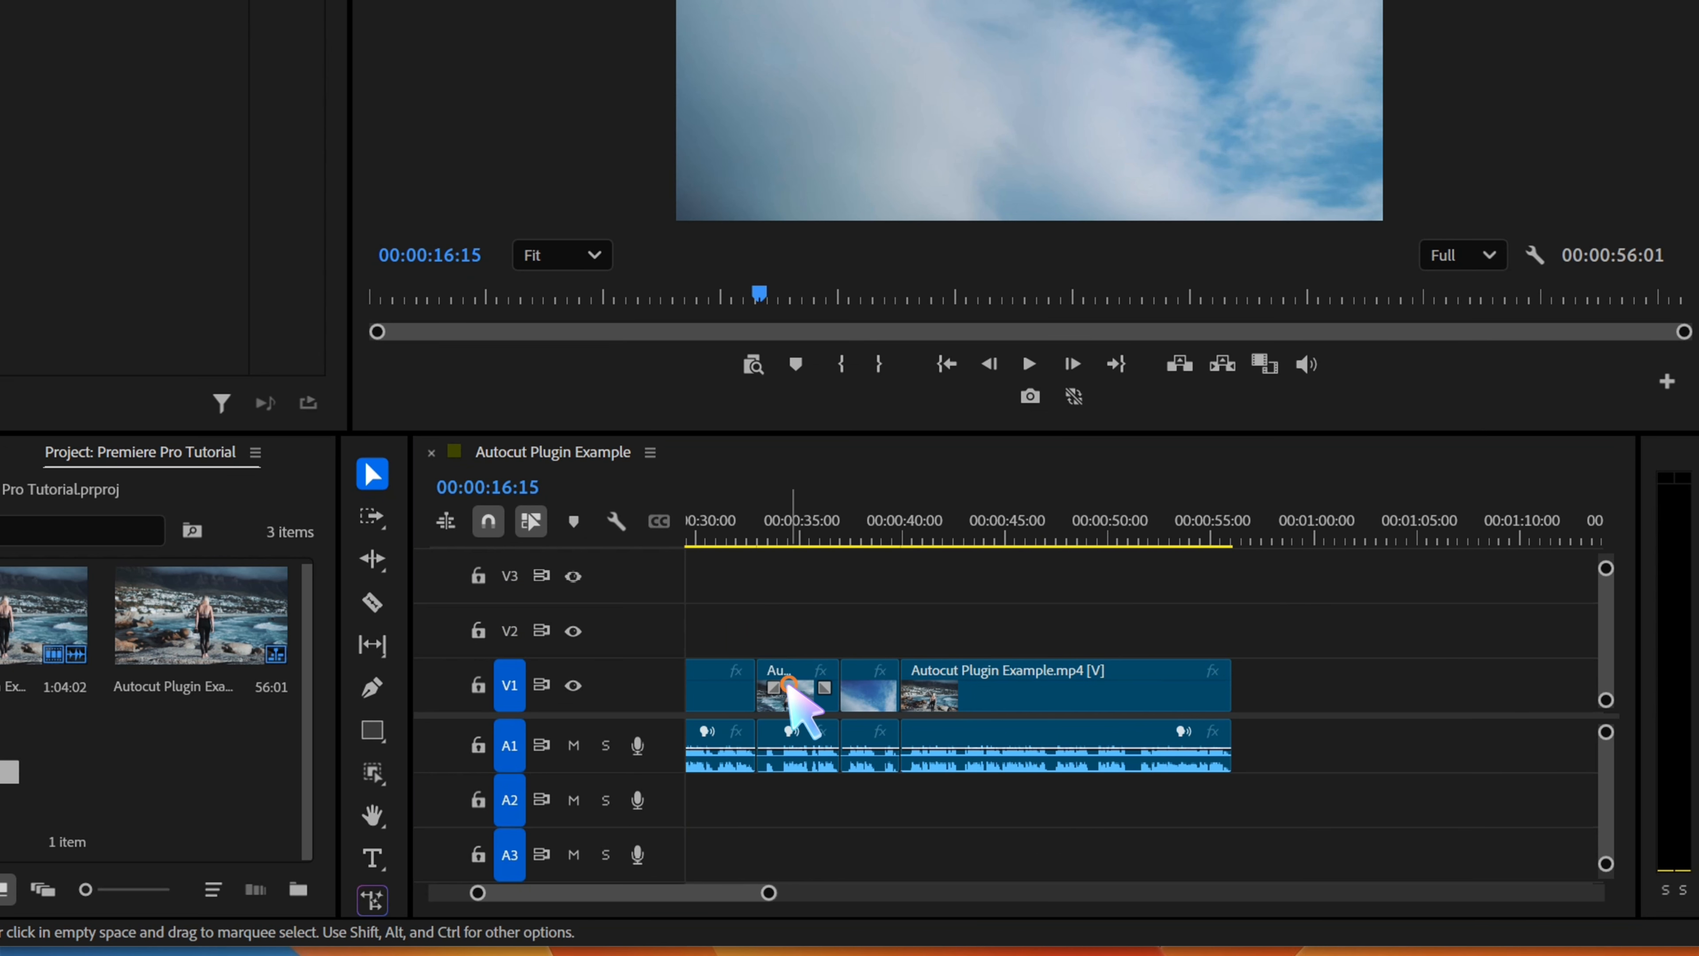
{"action": "left_click", "coordinate": [789, 684]}
{"action": "left_click", "coordinate": [872, 679]}
{"action": "left_click", "coordinate": [940, 674]}
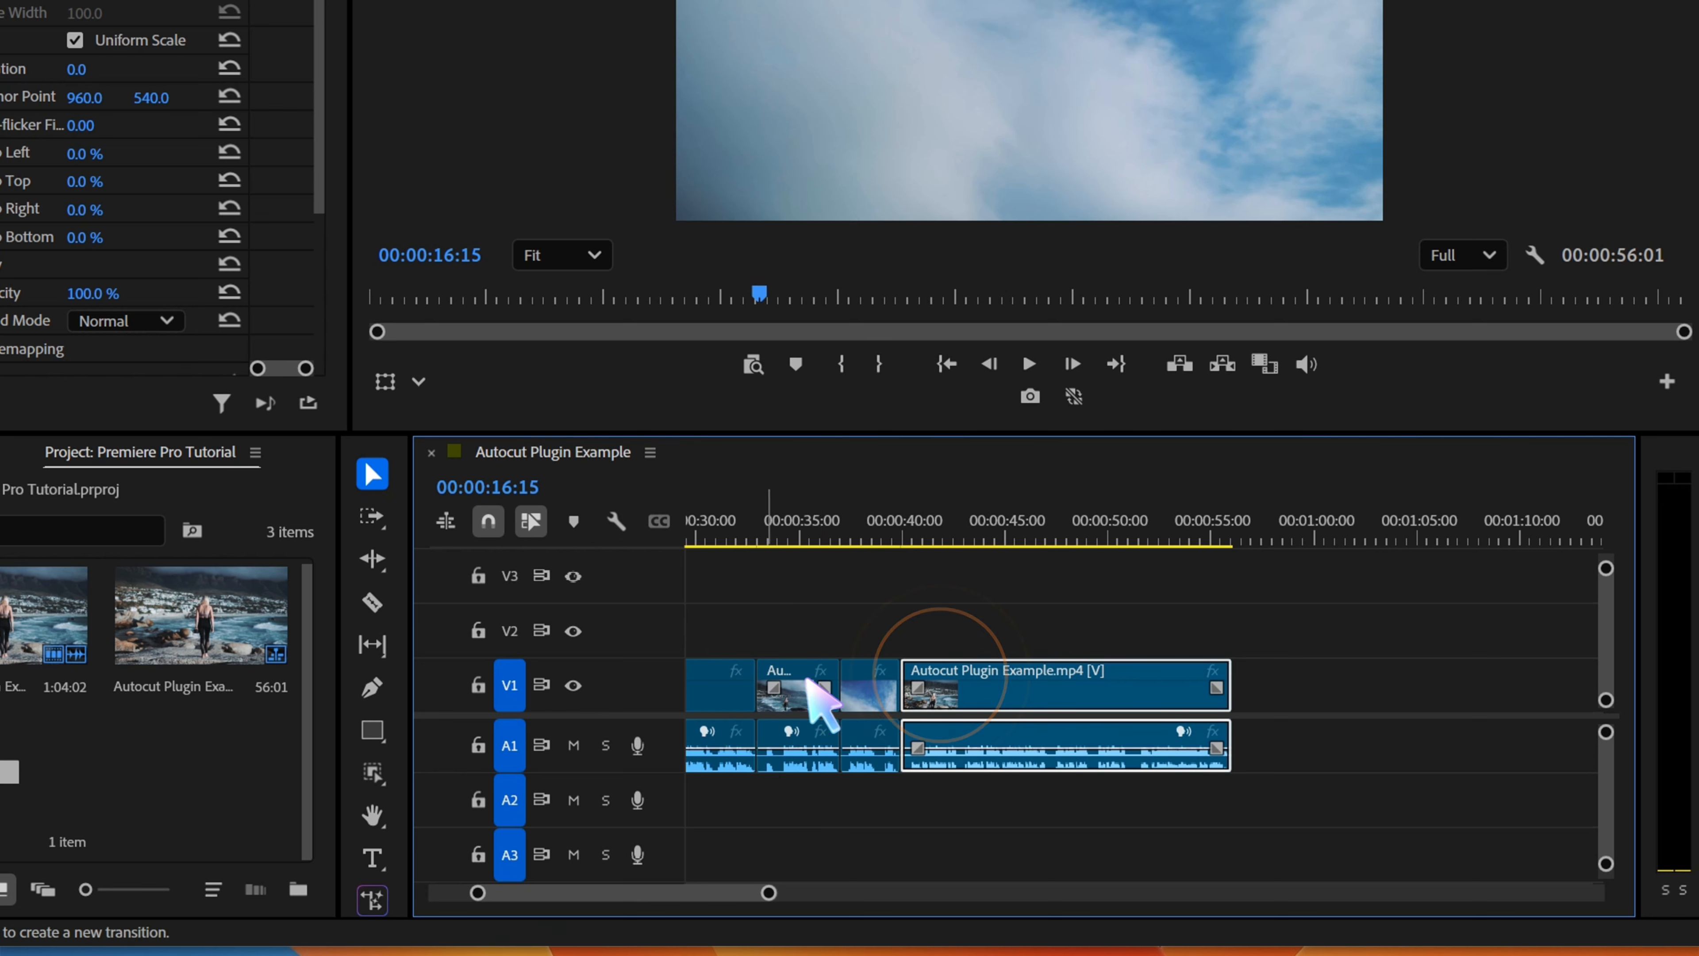
{"action": "left_click", "coordinate": [722, 686]}
{"action": "scroll", "coordinate": [723, 686], "scroll_direction": "down", "scroll_amount": 4}
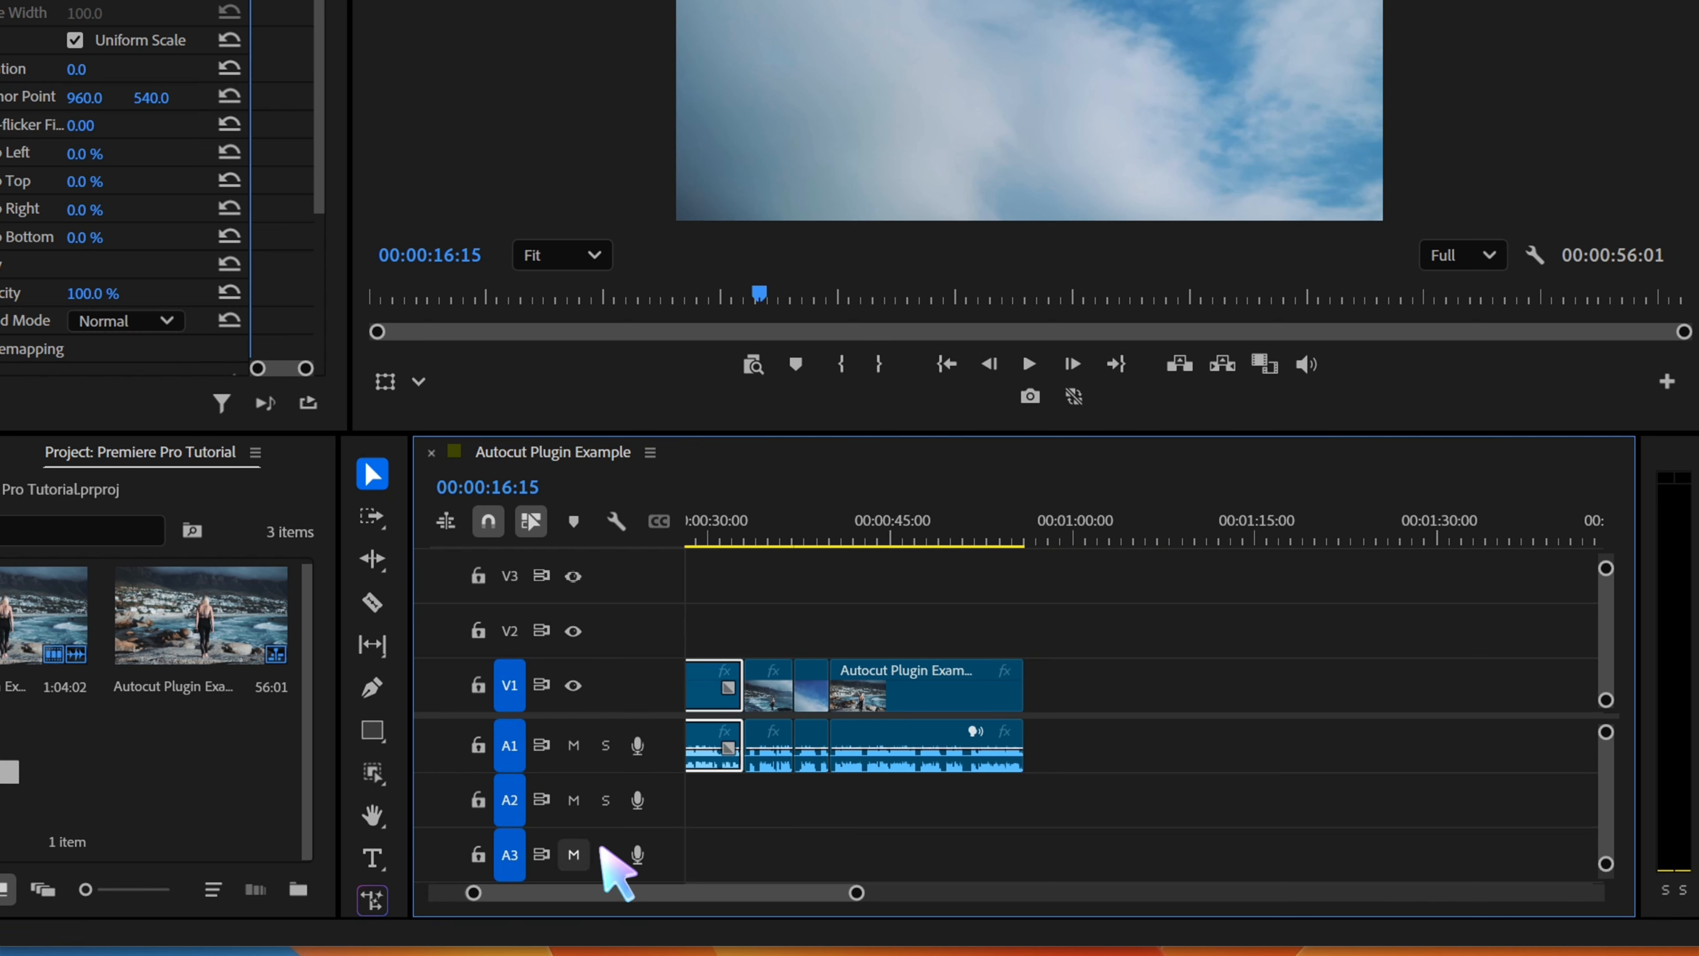
{"action": "left_click_drag", "start_coordinate": [580, 891], "coordinate": [546, 893]}
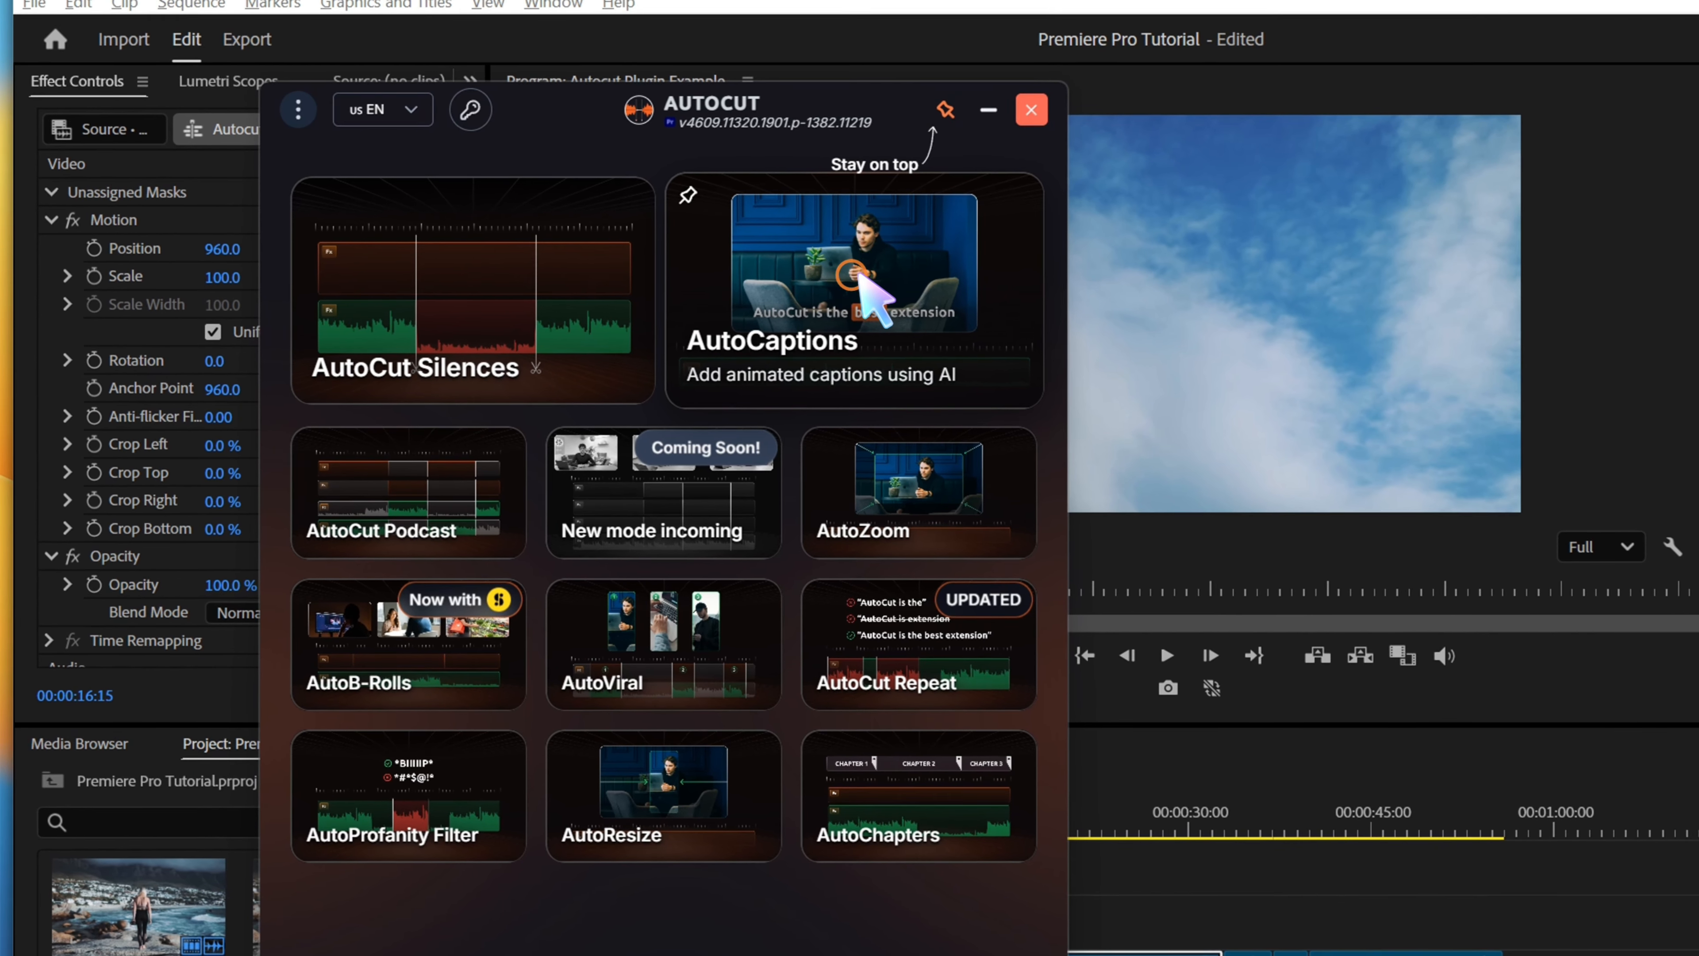
Open AutoCaptions, define the entire timeline as the section for captioning, and validate it
{"action": "left_click", "coordinate": [802, 255]}
{"action": "left_click", "coordinate": [525, 311]}
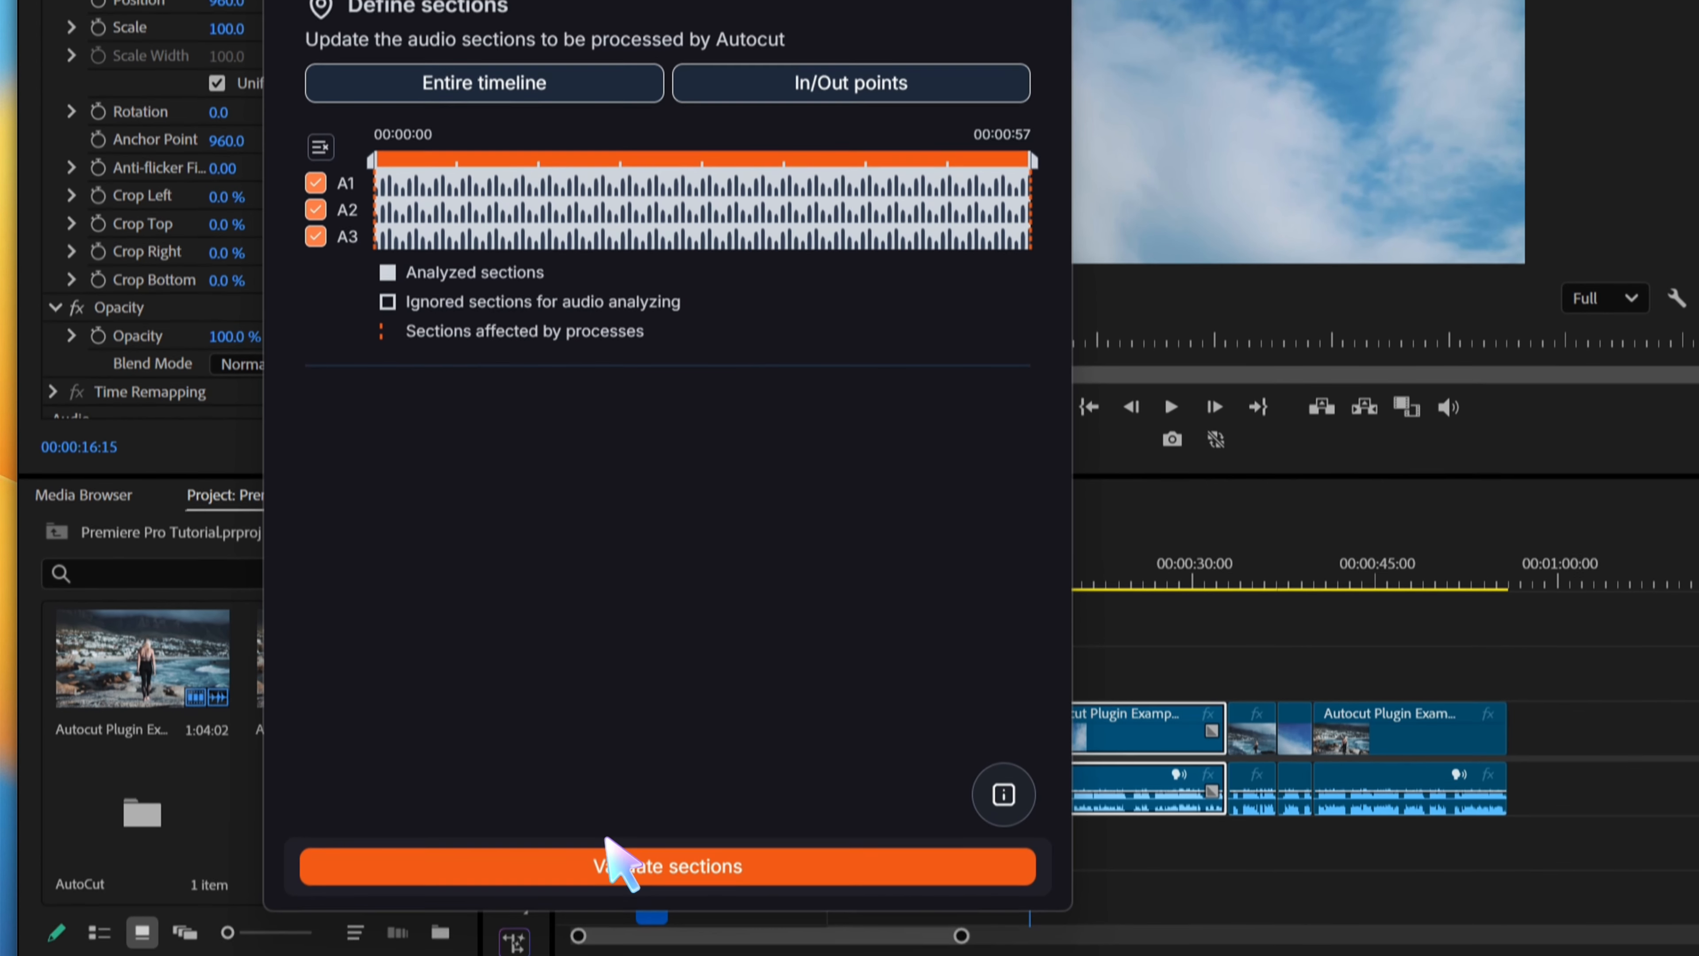
{"action": "left_click", "coordinate": [617, 866]}
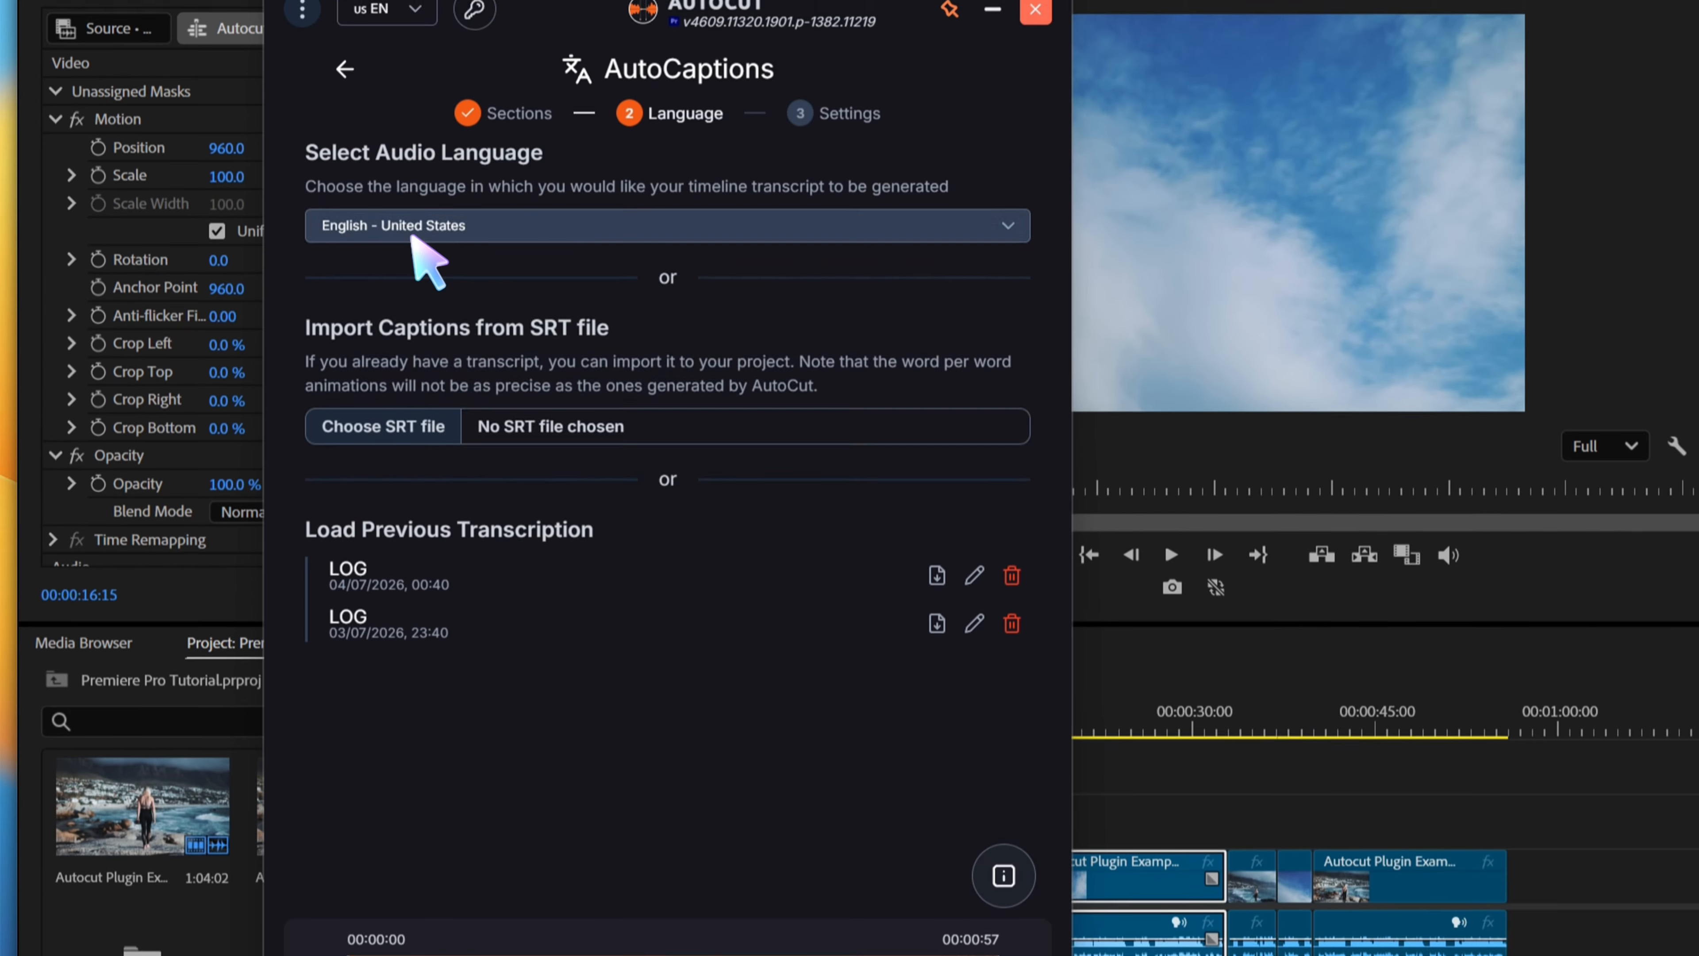
Set the audio language to English and open the caption editor for style and transcription
{"action": "left_click", "coordinate": [411, 234]}
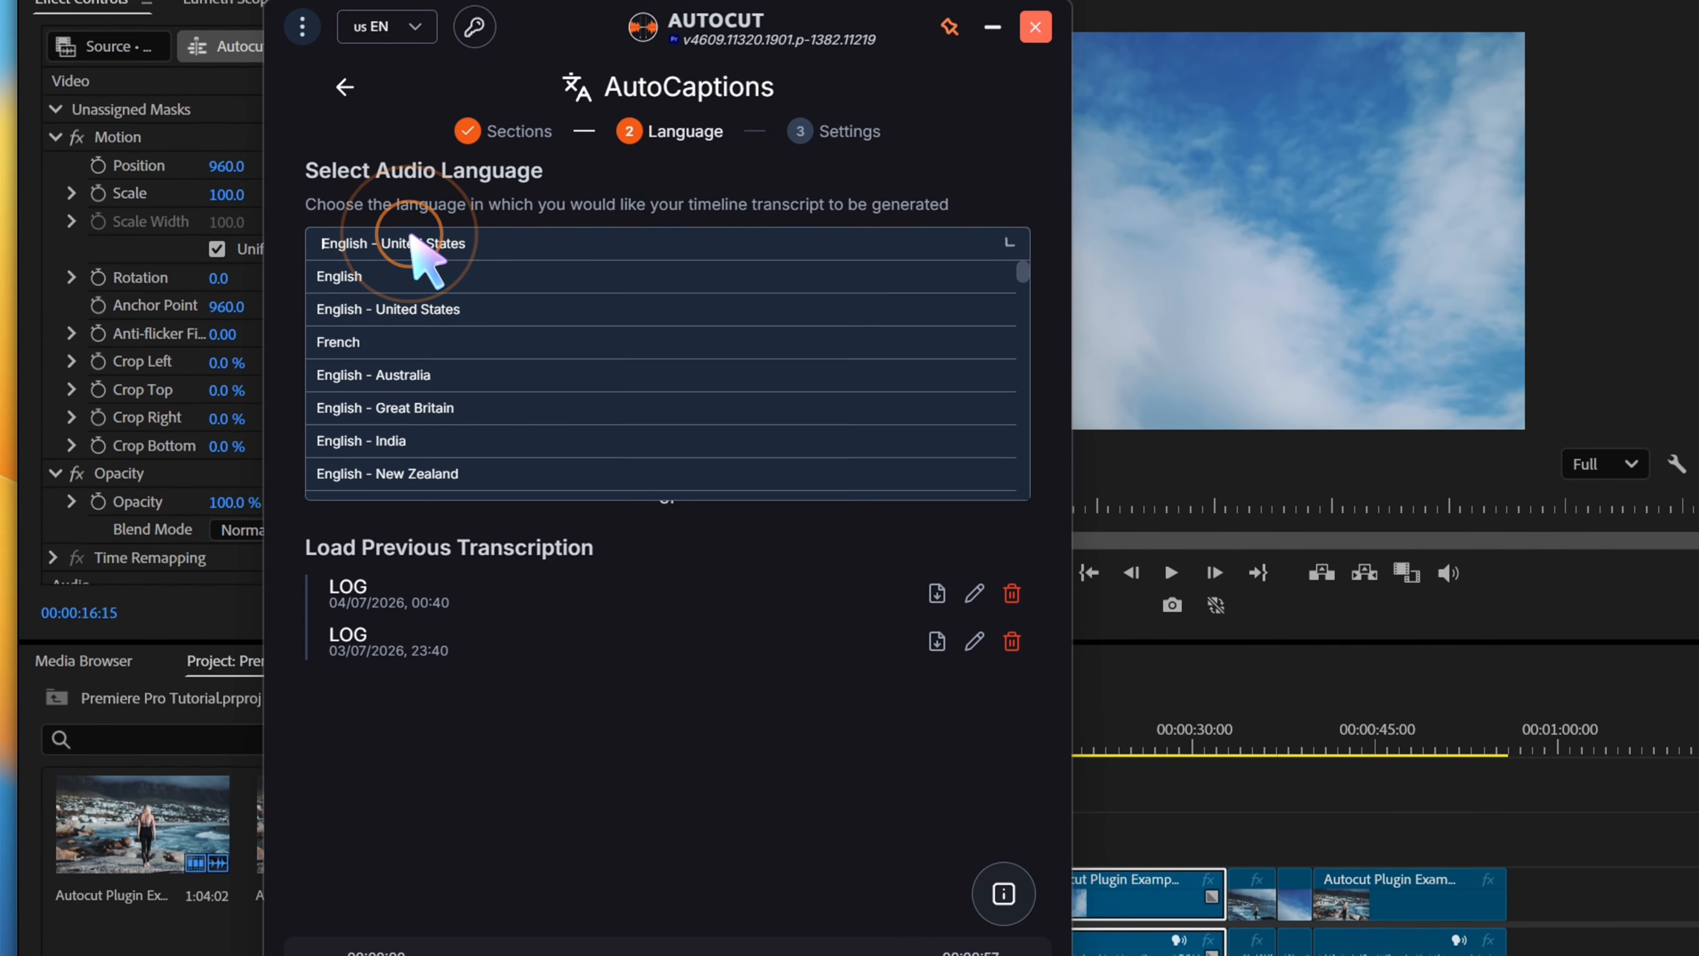
{"action": "left_click", "coordinate": [395, 259]}
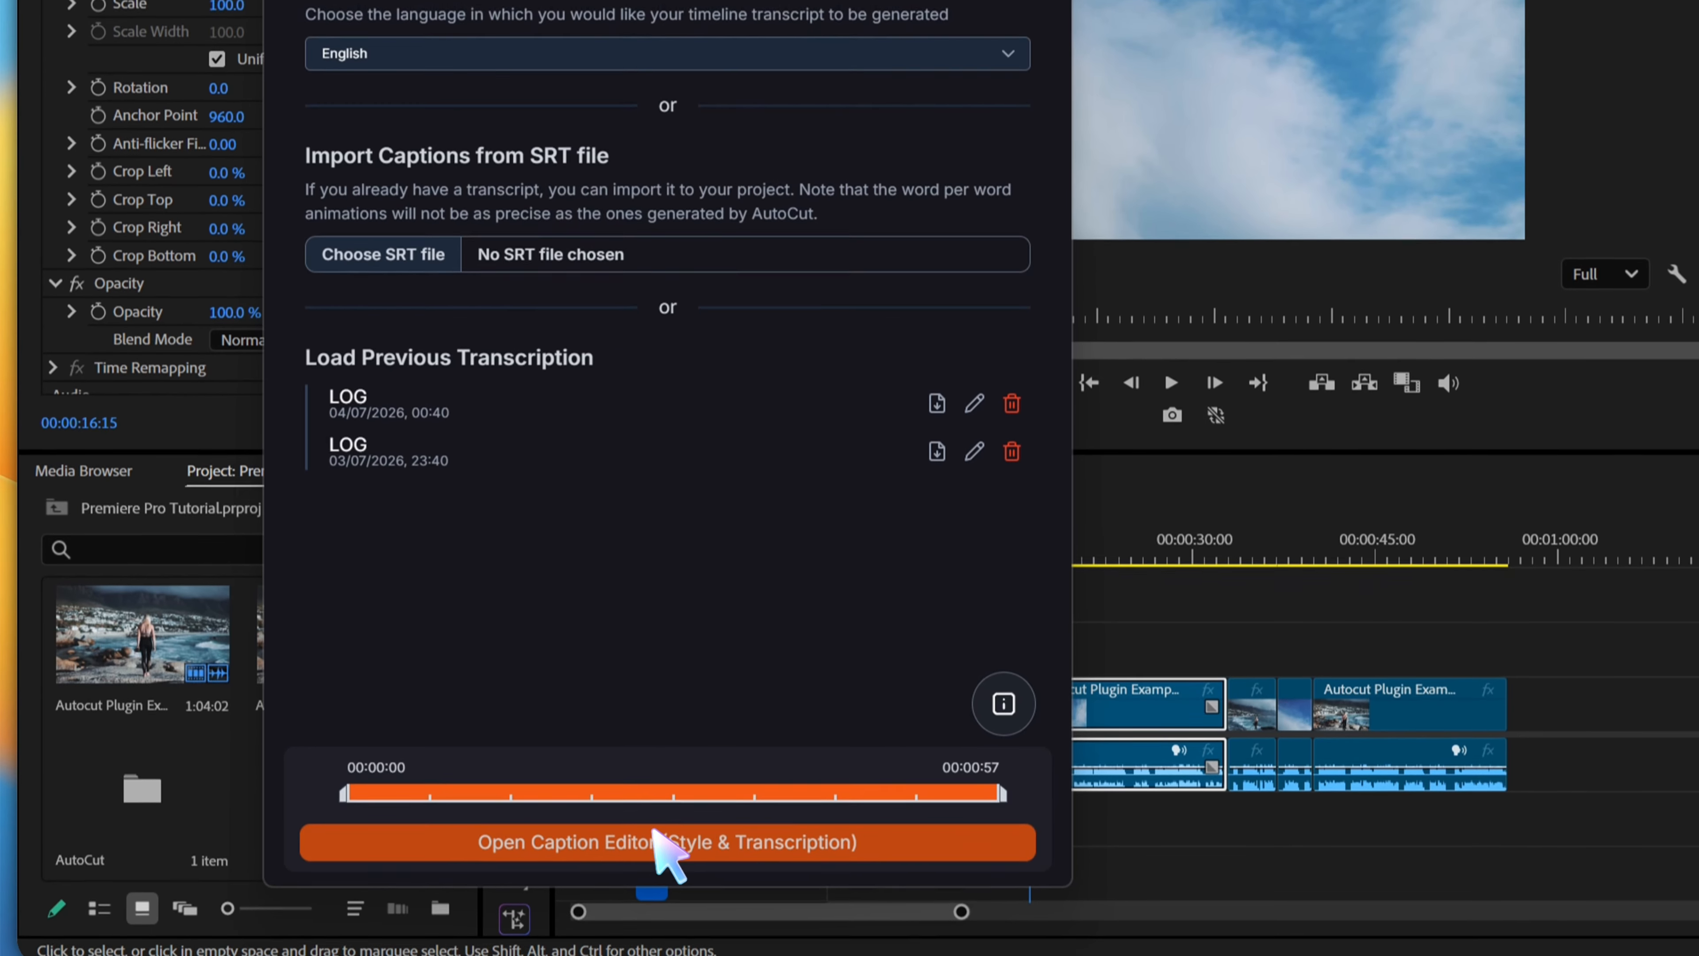
{"action": "left_click", "coordinate": [644, 824]}
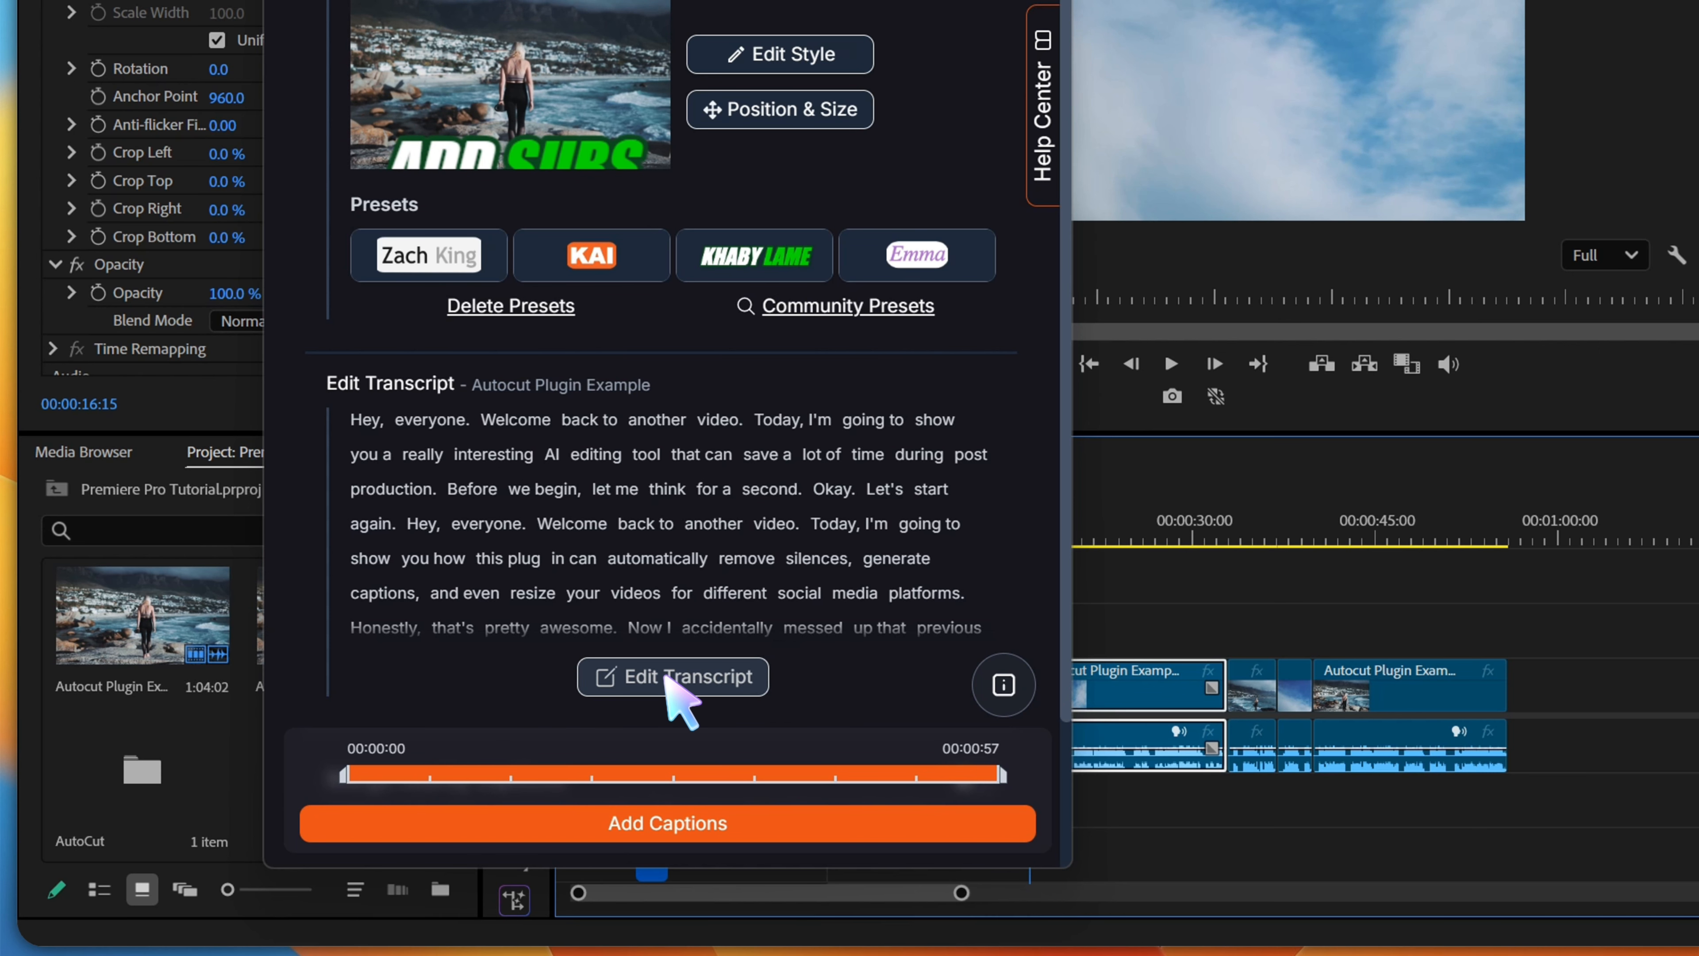
Try the KAI and Zach King caption presets, and choose the Khaby Lame preset for the captions
{"action": "scroll", "coordinate": [675, 690], "scroll_direction": "down", "scroll_amount": 2}
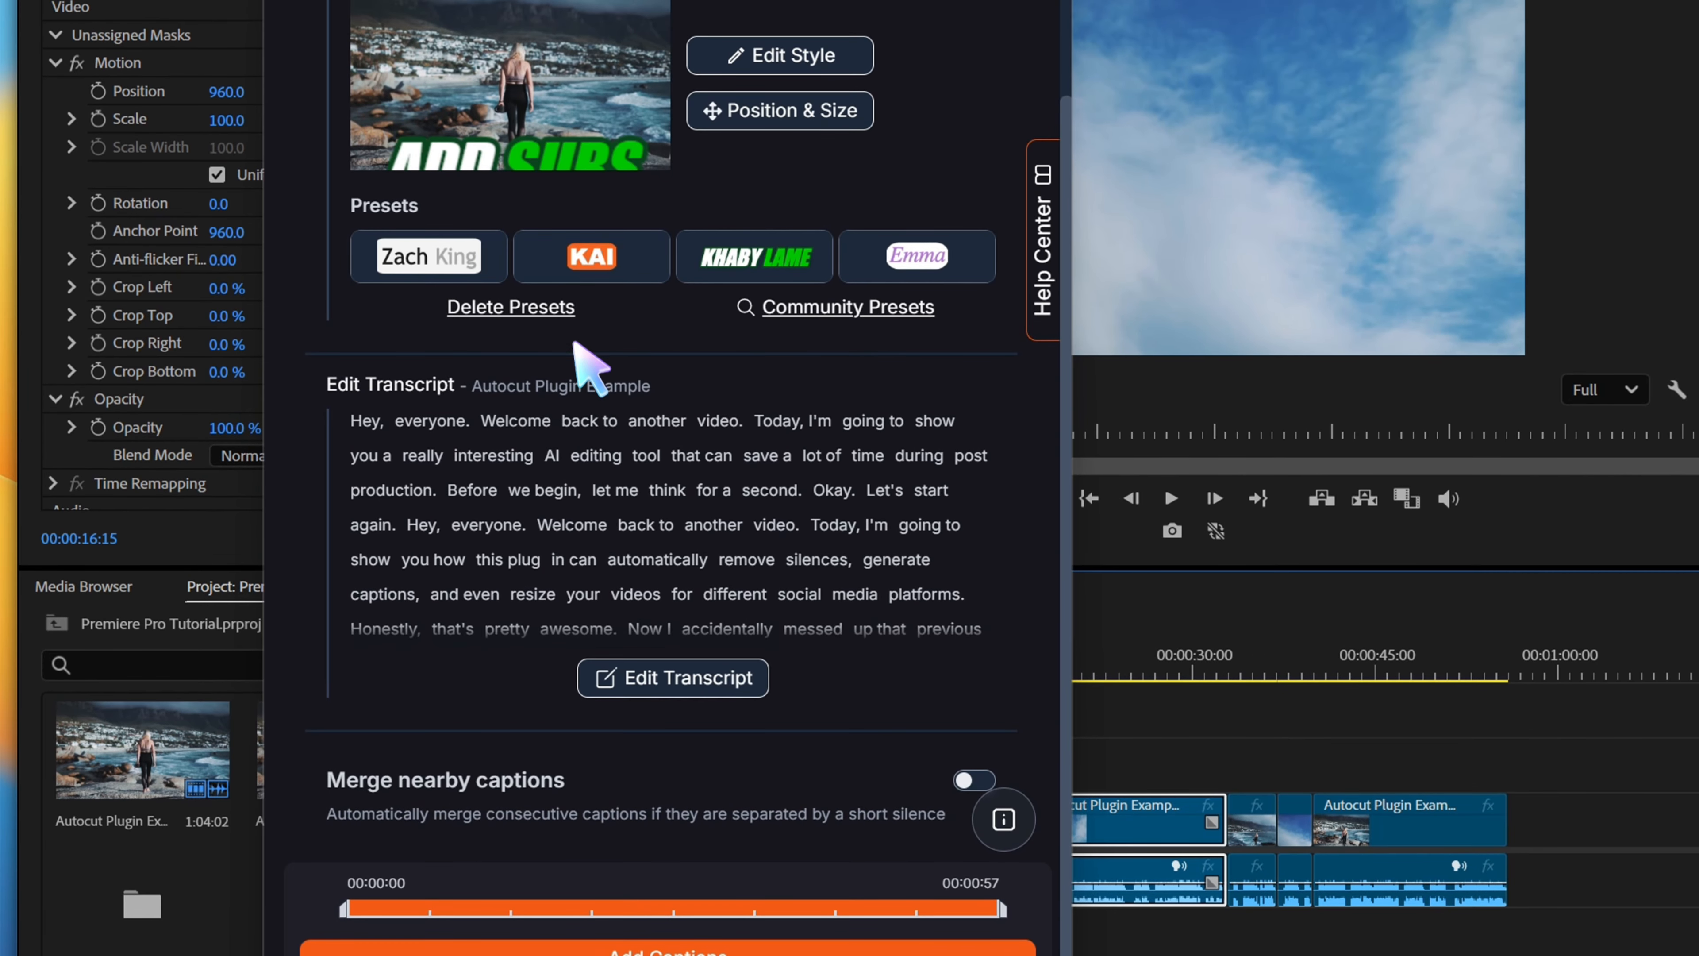
{"action": "left_click", "coordinate": [577, 250]}
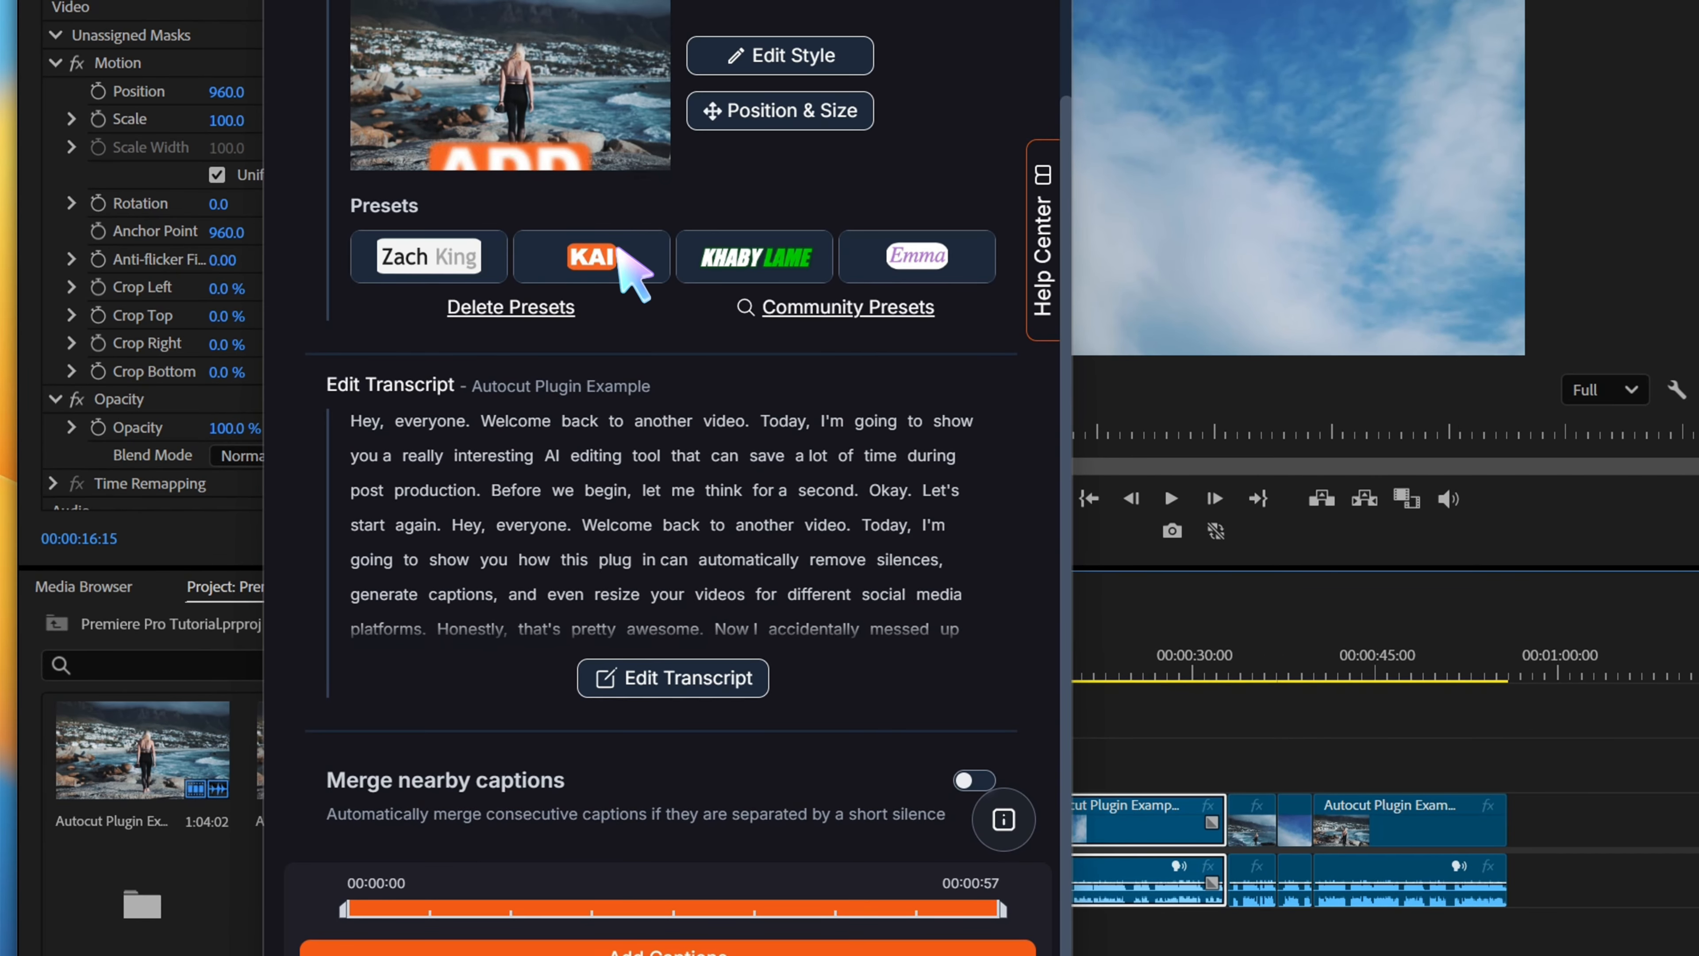
{"action": "left_click", "coordinate": [430, 257]}
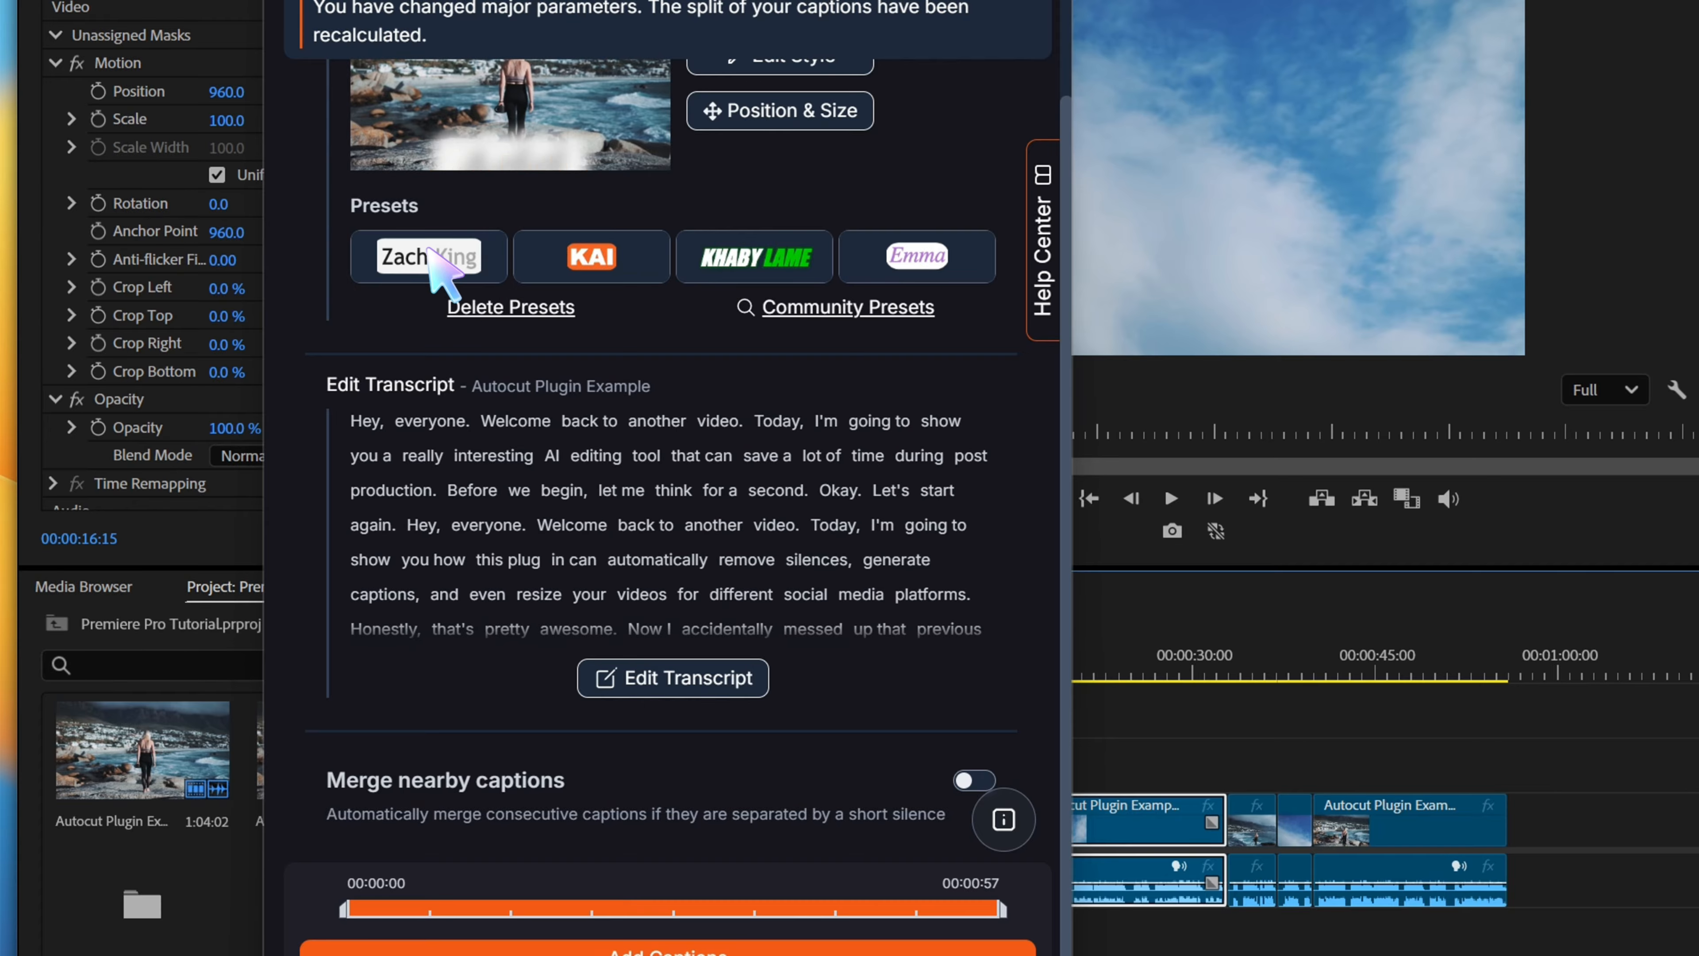
{"action": "left_click", "coordinate": [768, 266]}
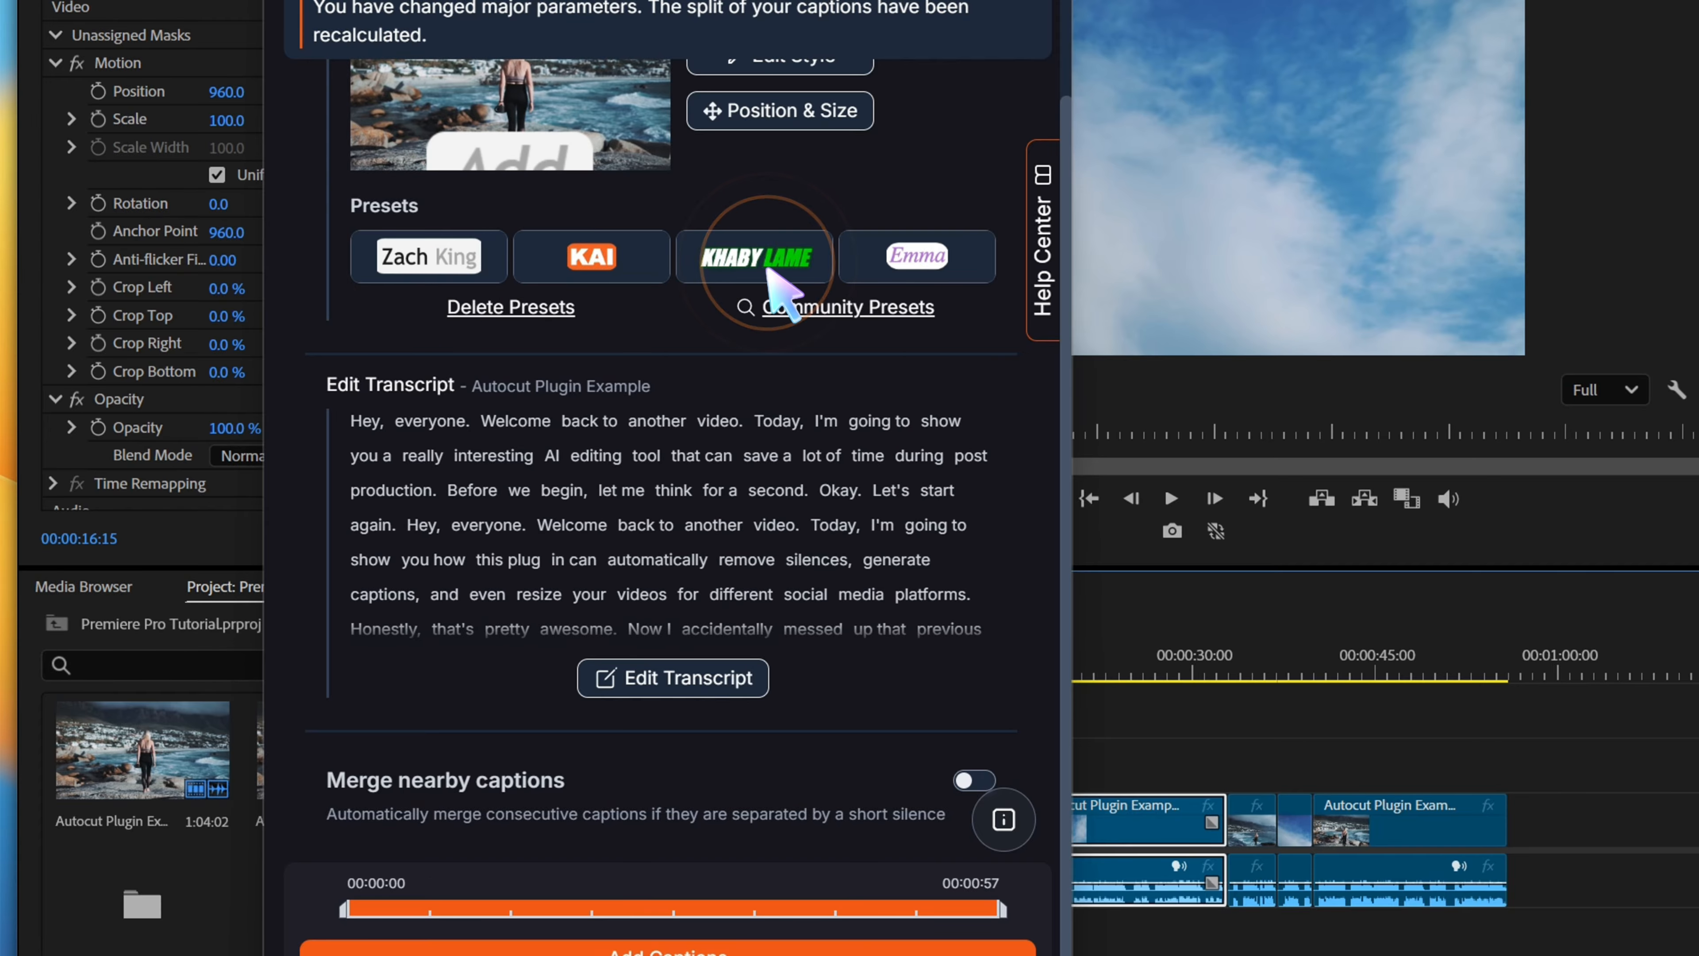
{"action": "left_click", "coordinate": [723, 254]}
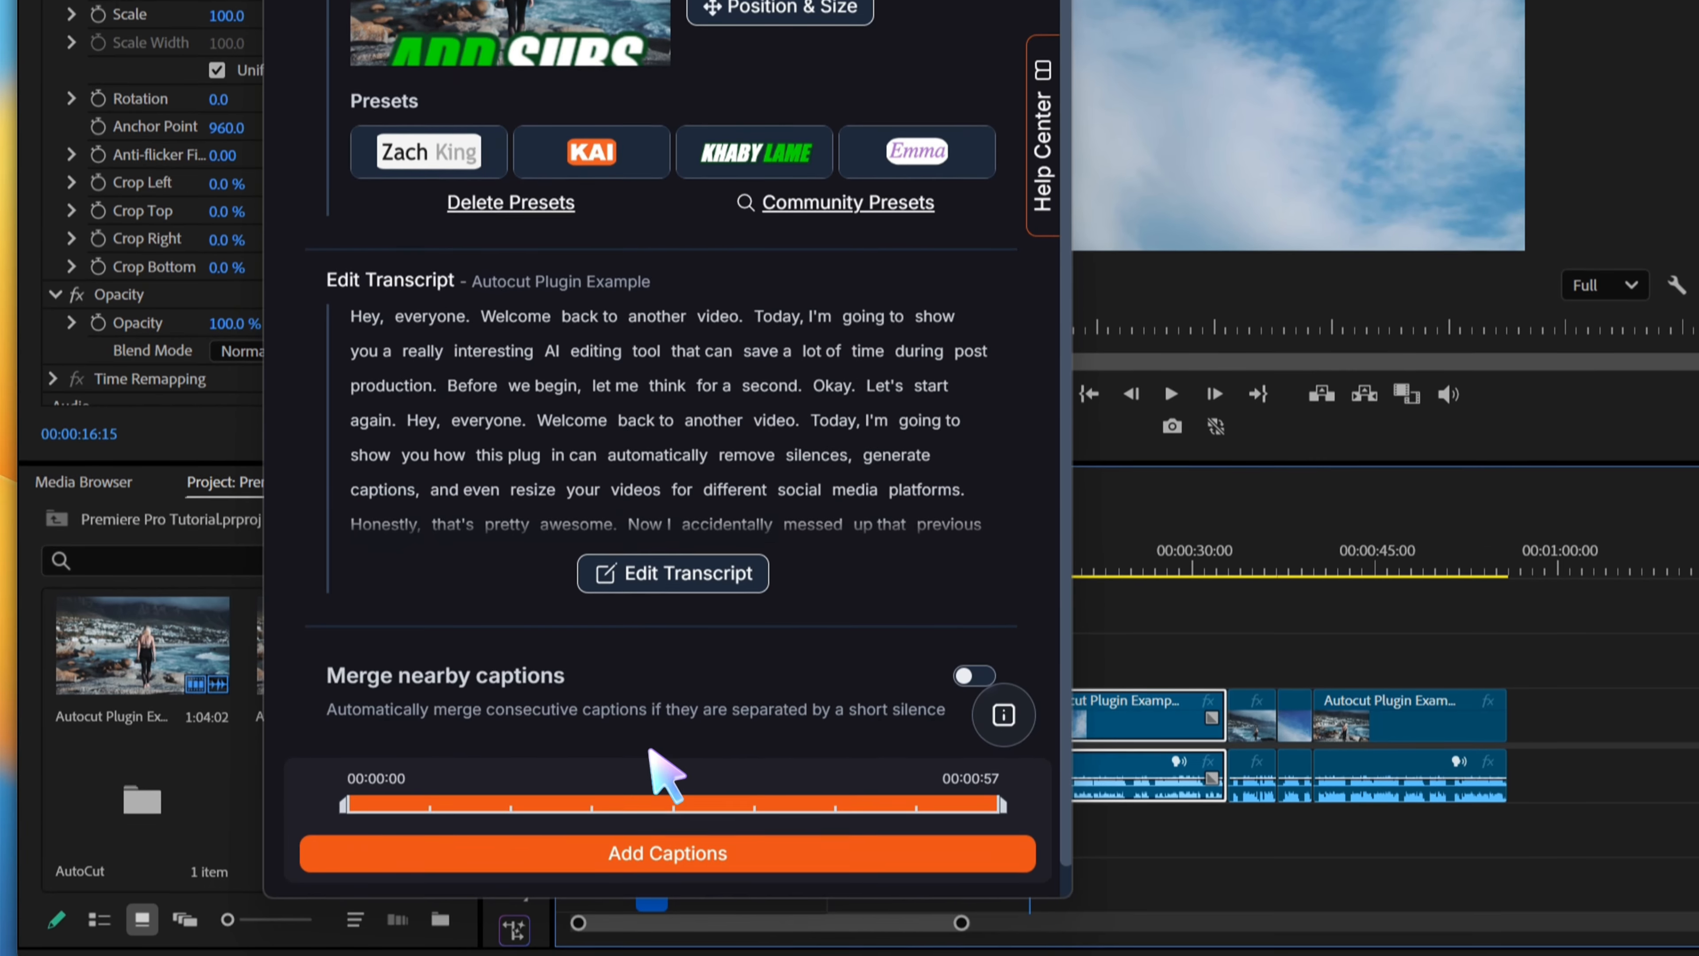
Set the caption font size to 267 px and the Y position to 70%, and apply the style
{"action": "left_click", "coordinate": [777, 9]}
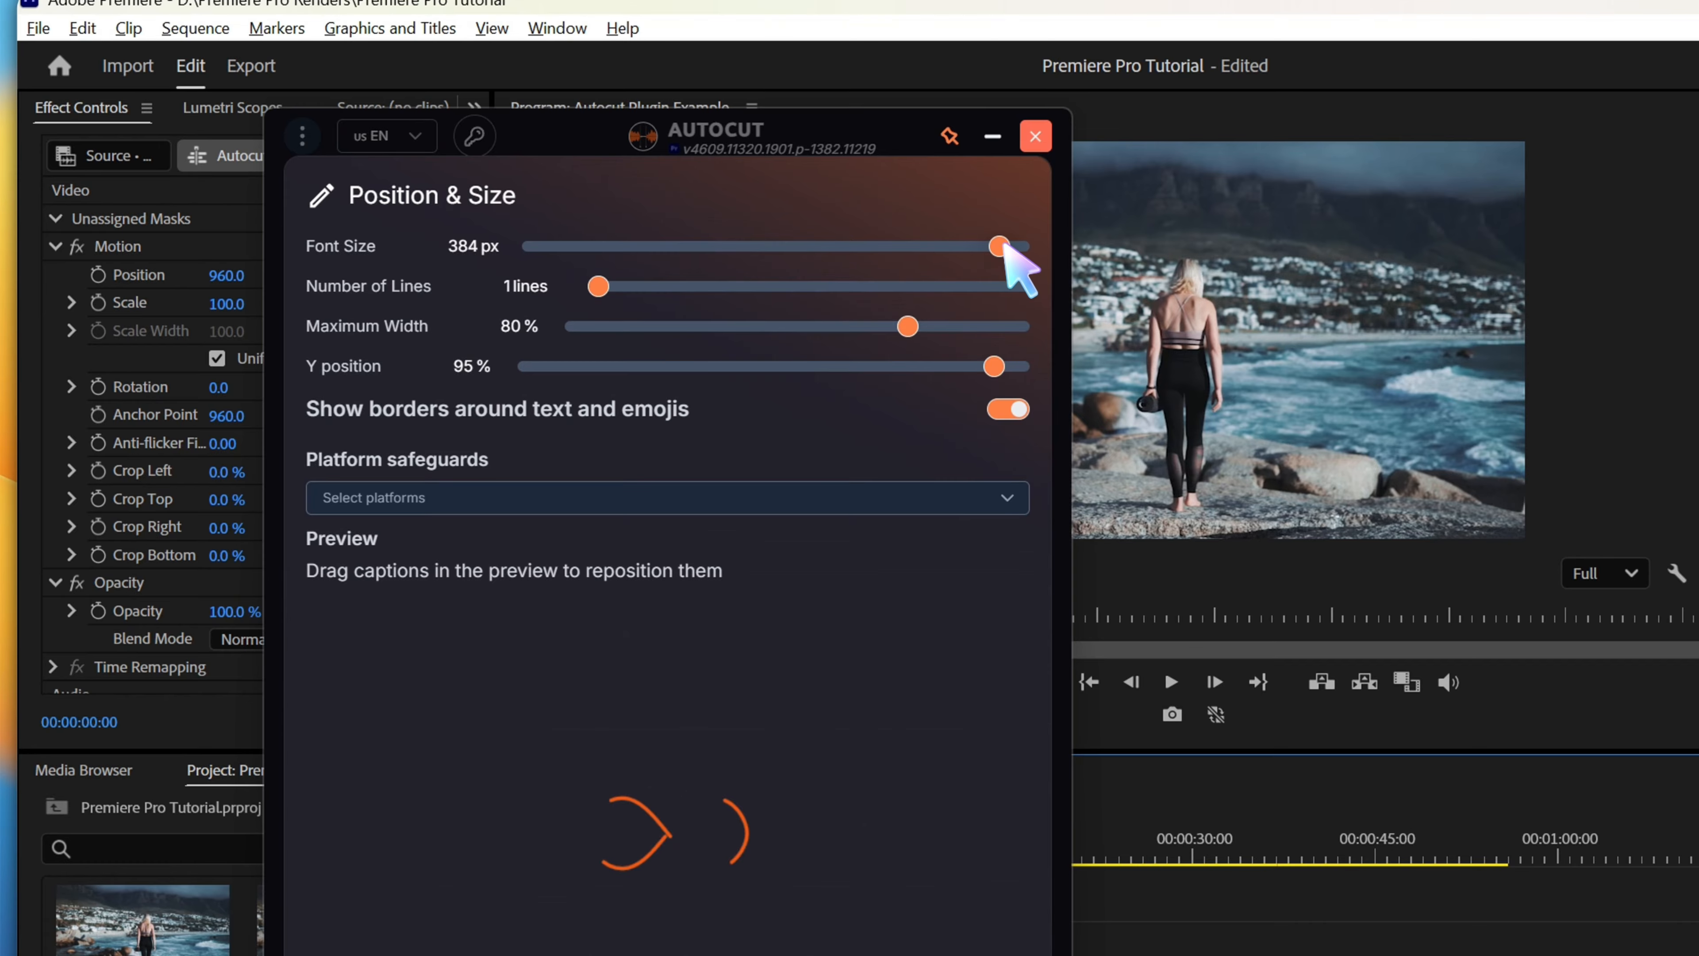
{"action": "left_click_drag", "start_coordinate": [1001, 246], "coordinate": [853, 270]}
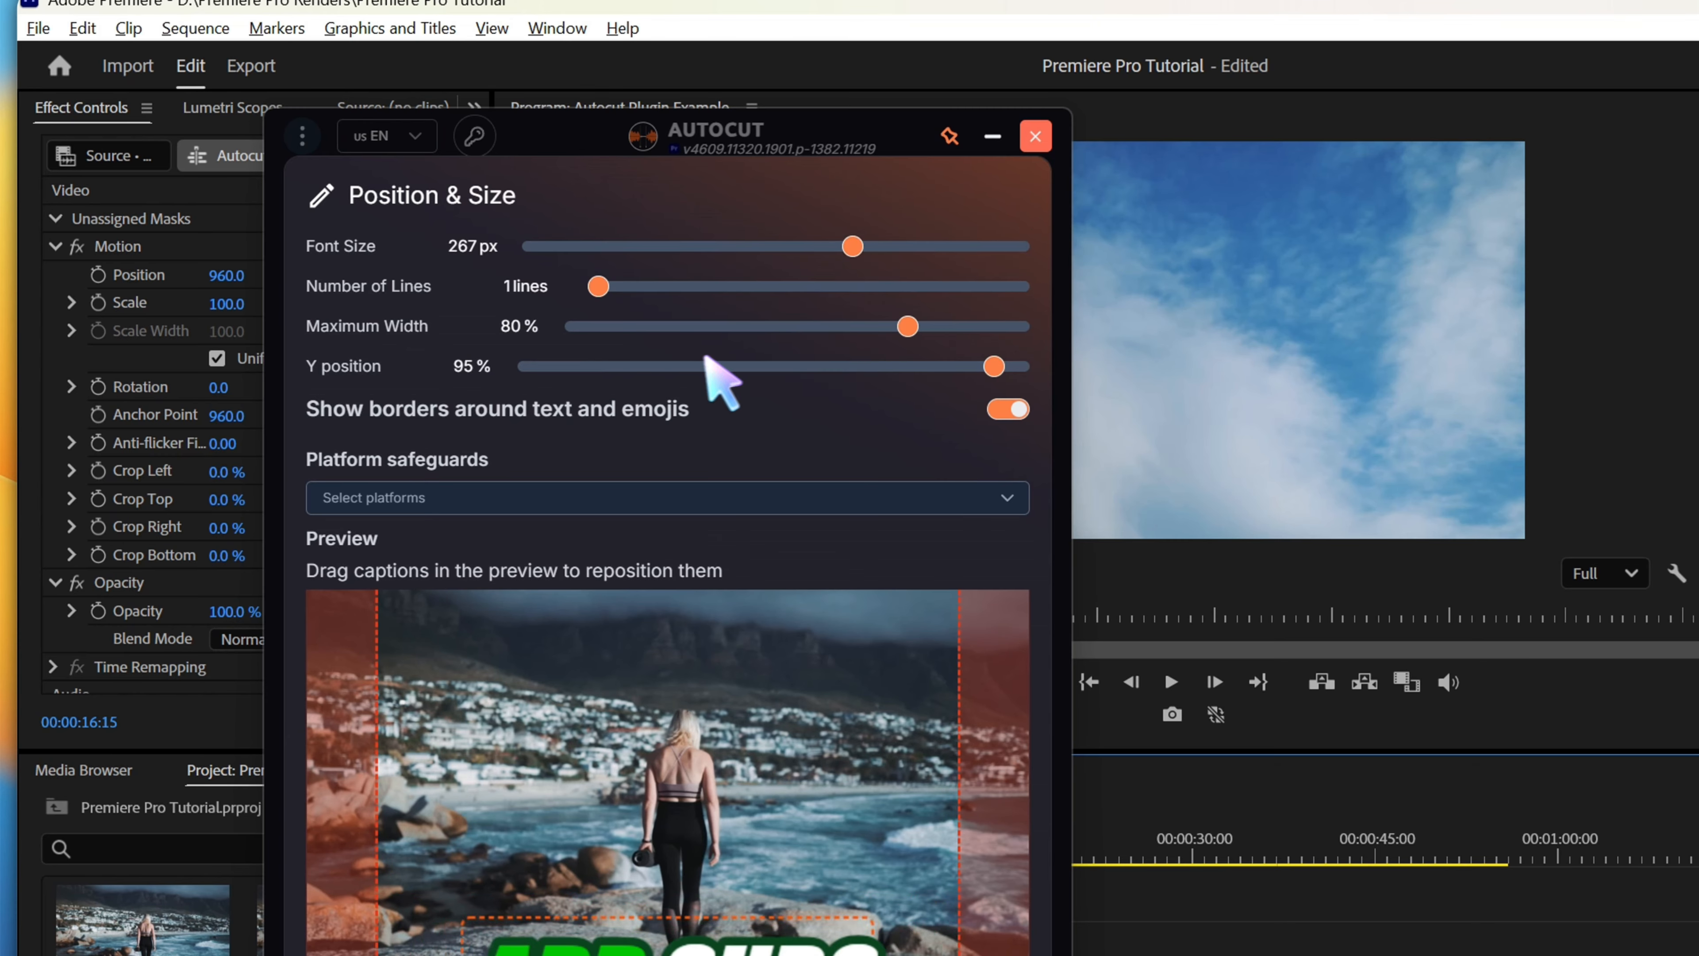
{"action": "left_click_drag", "start_coordinate": [994, 366], "coordinate": [872, 372]}
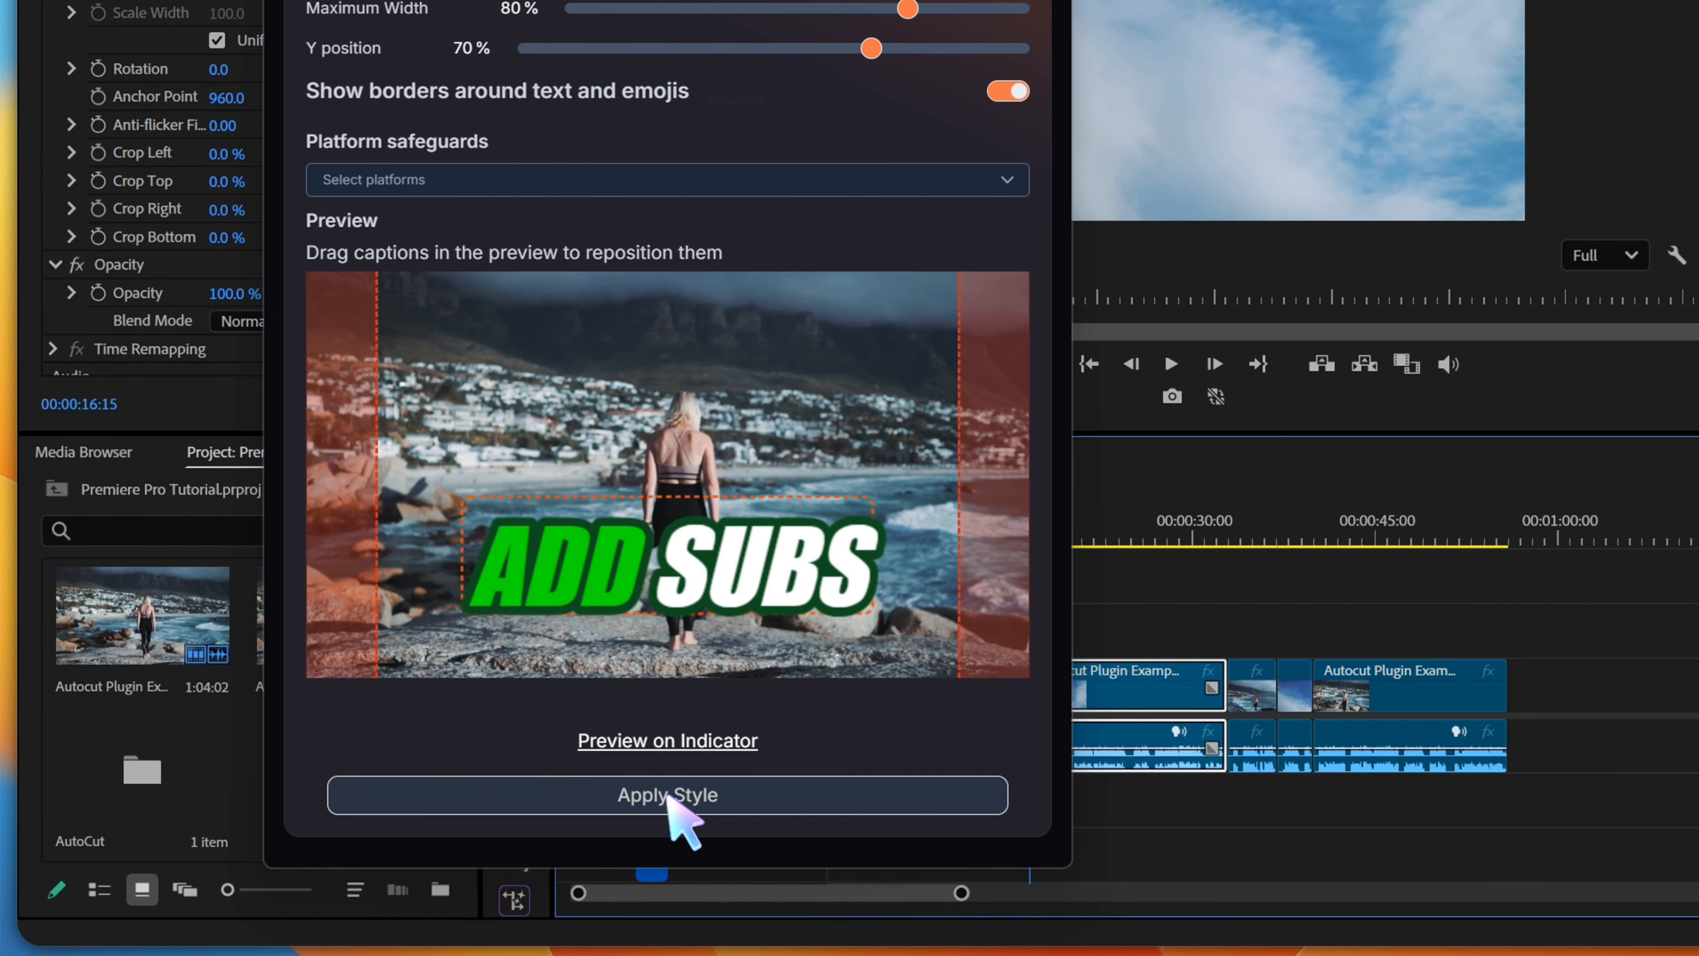
{"action": "left_click", "coordinate": [669, 796]}
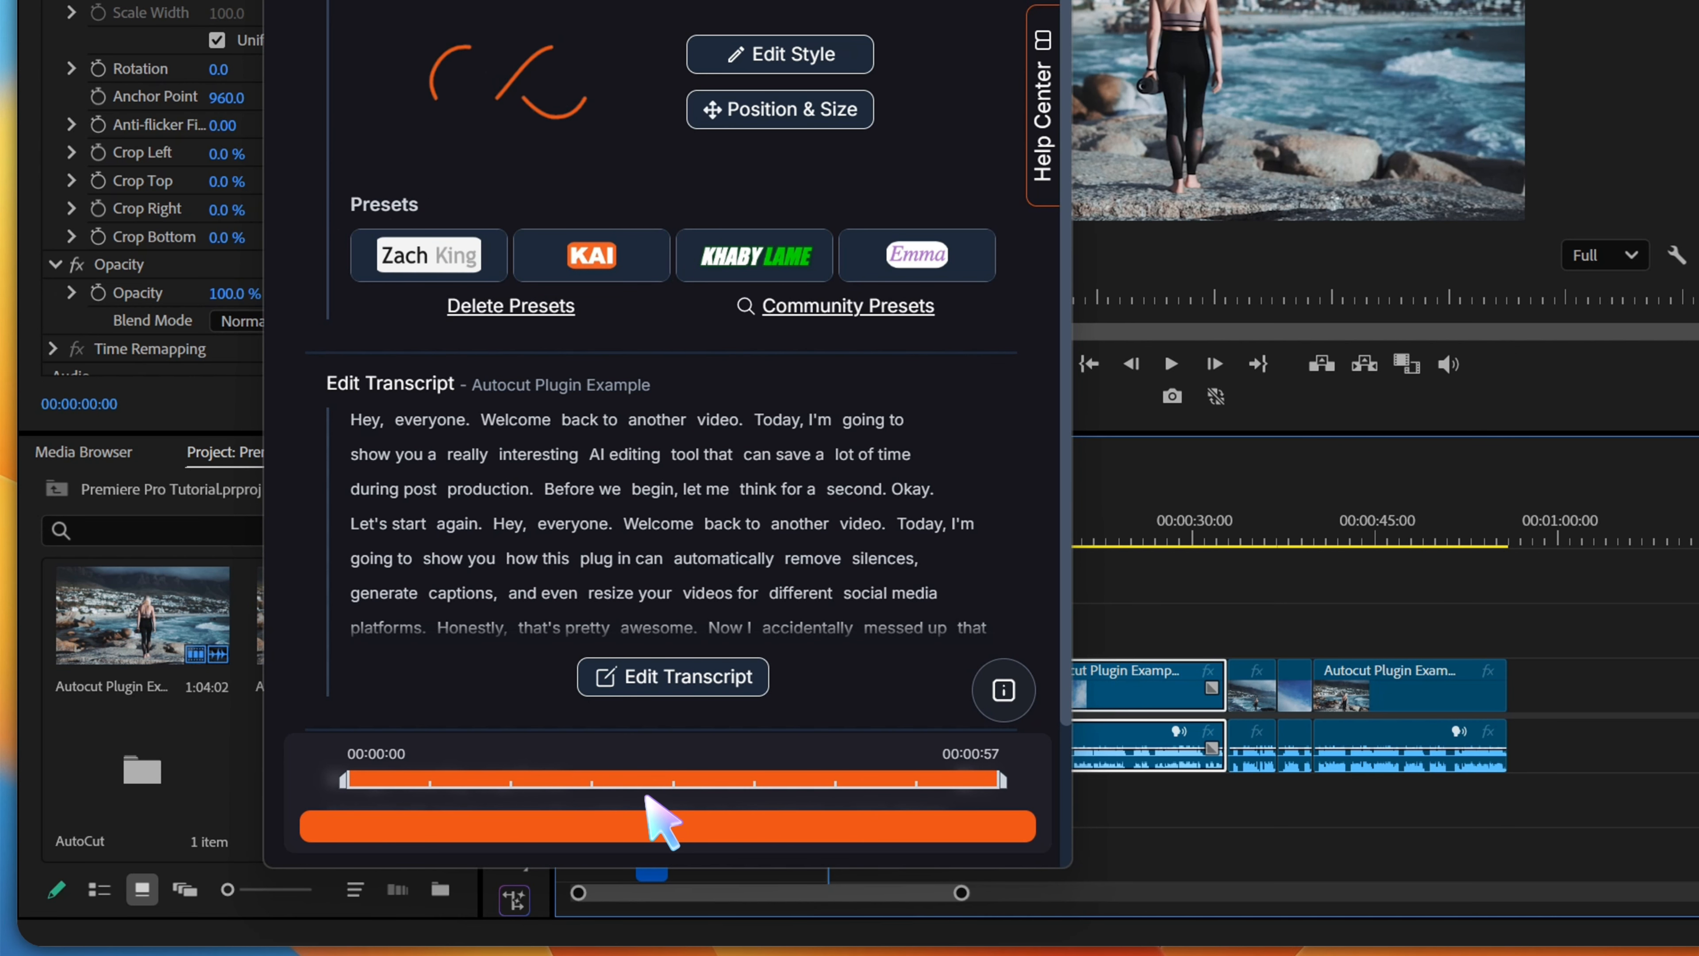
Add the captions to the sequence without reviewing the transcript, and dismiss the completion report
{"action": "left_click", "coordinate": [661, 824]}
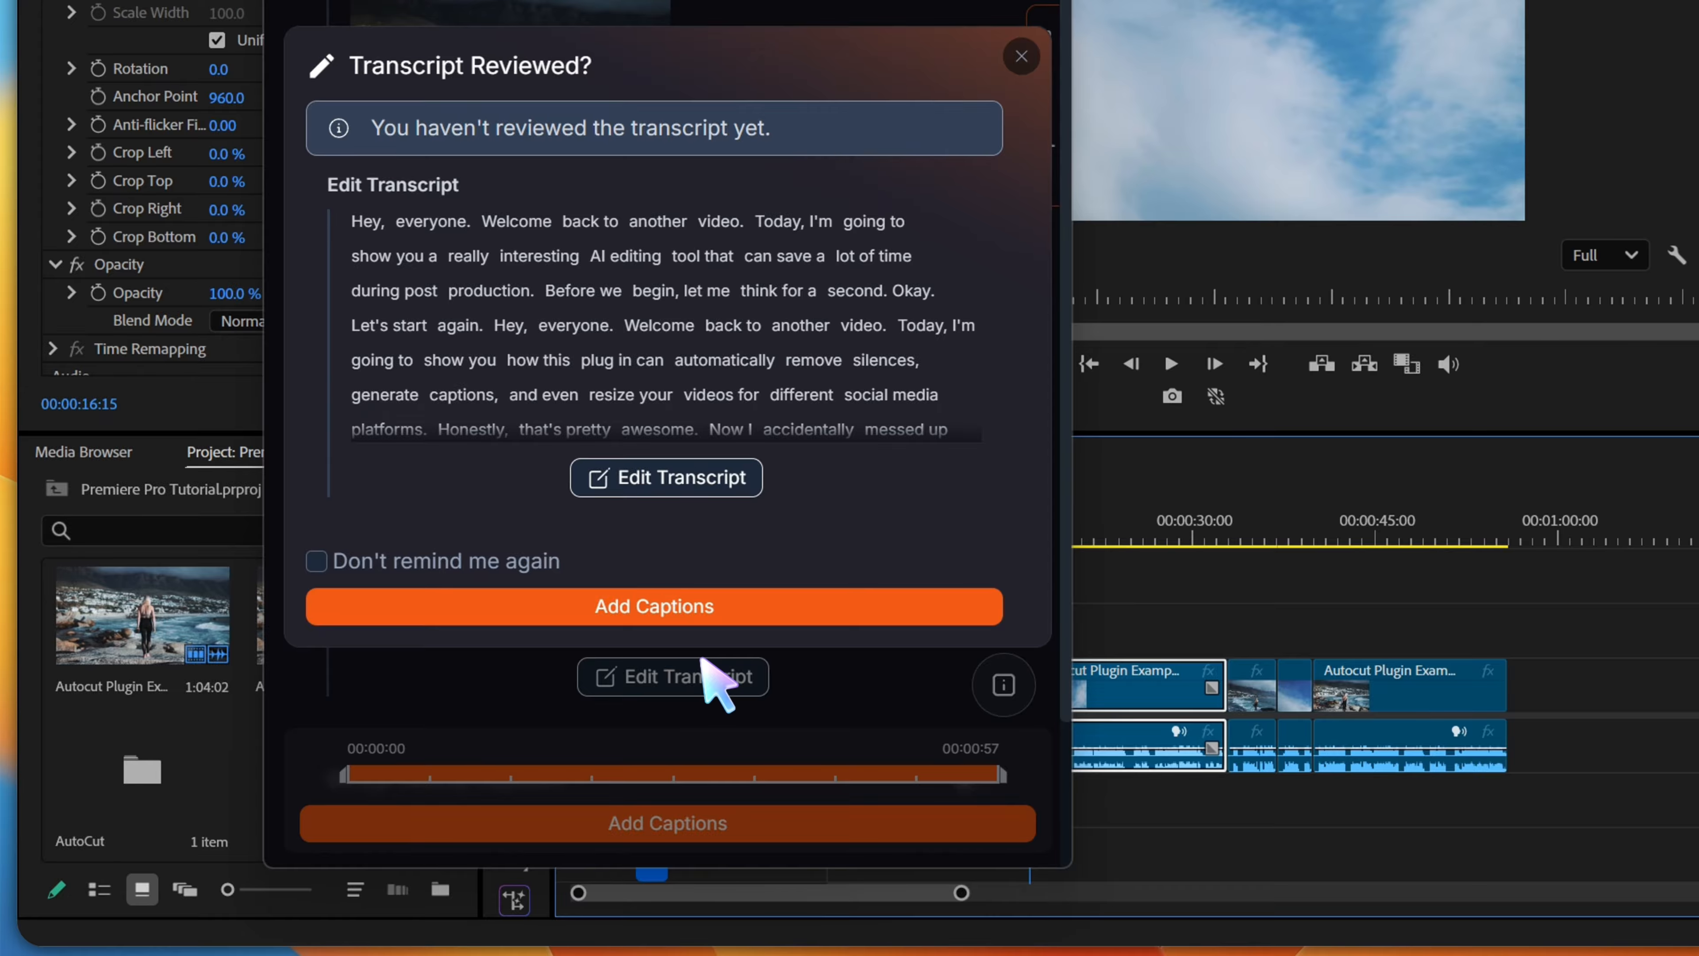
{"action": "left_click", "coordinate": [712, 605]}
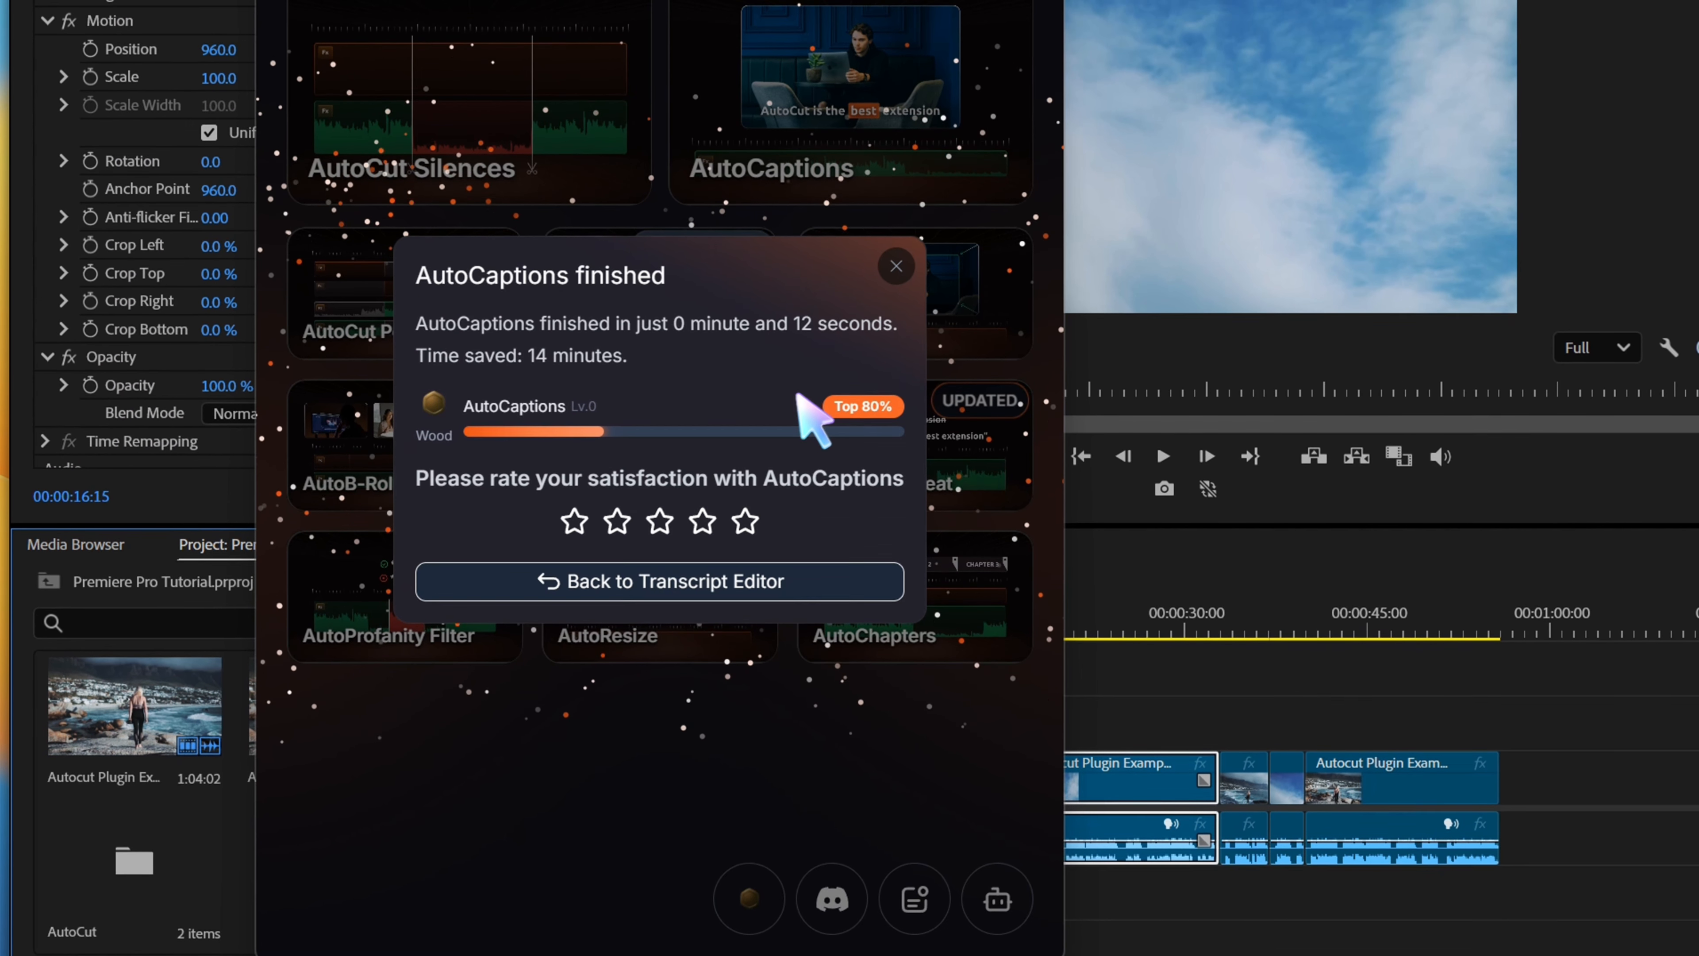
{"action": "left_click", "coordinate": [903, 167]}
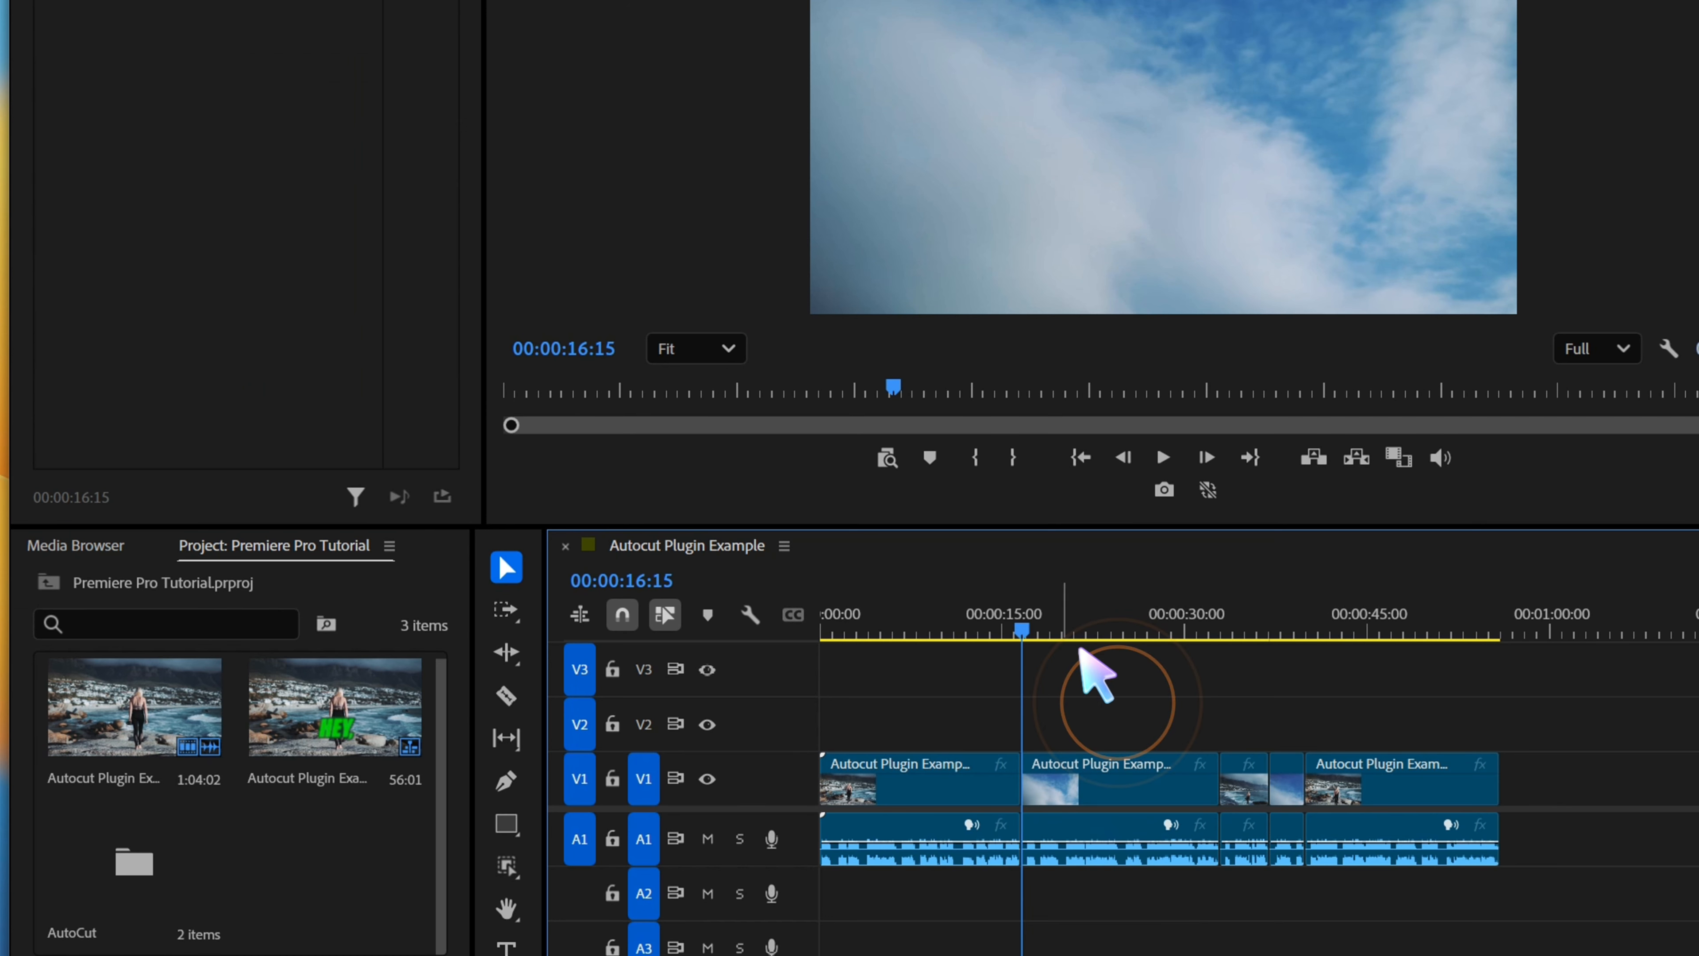
Play the captioned sequence from near its start to check how the captions look over the video
{"action": "left_click", "coordinate": [842, 626]}
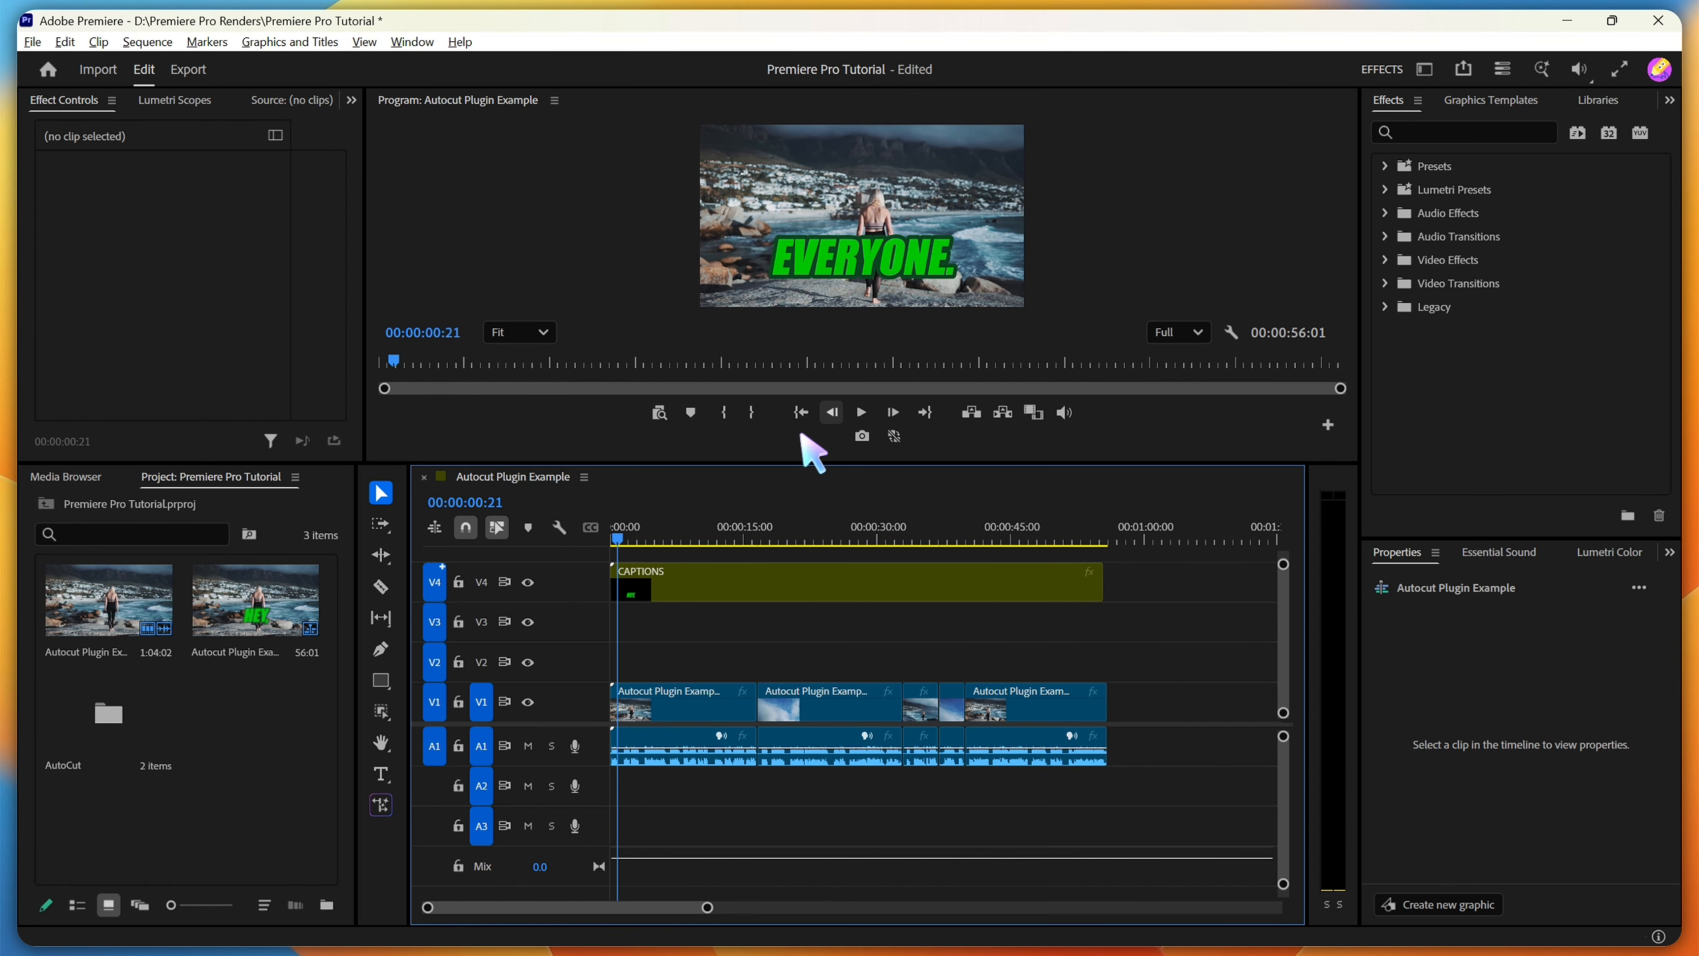
{"action": "left_click", "coordinate": [862, 412]}
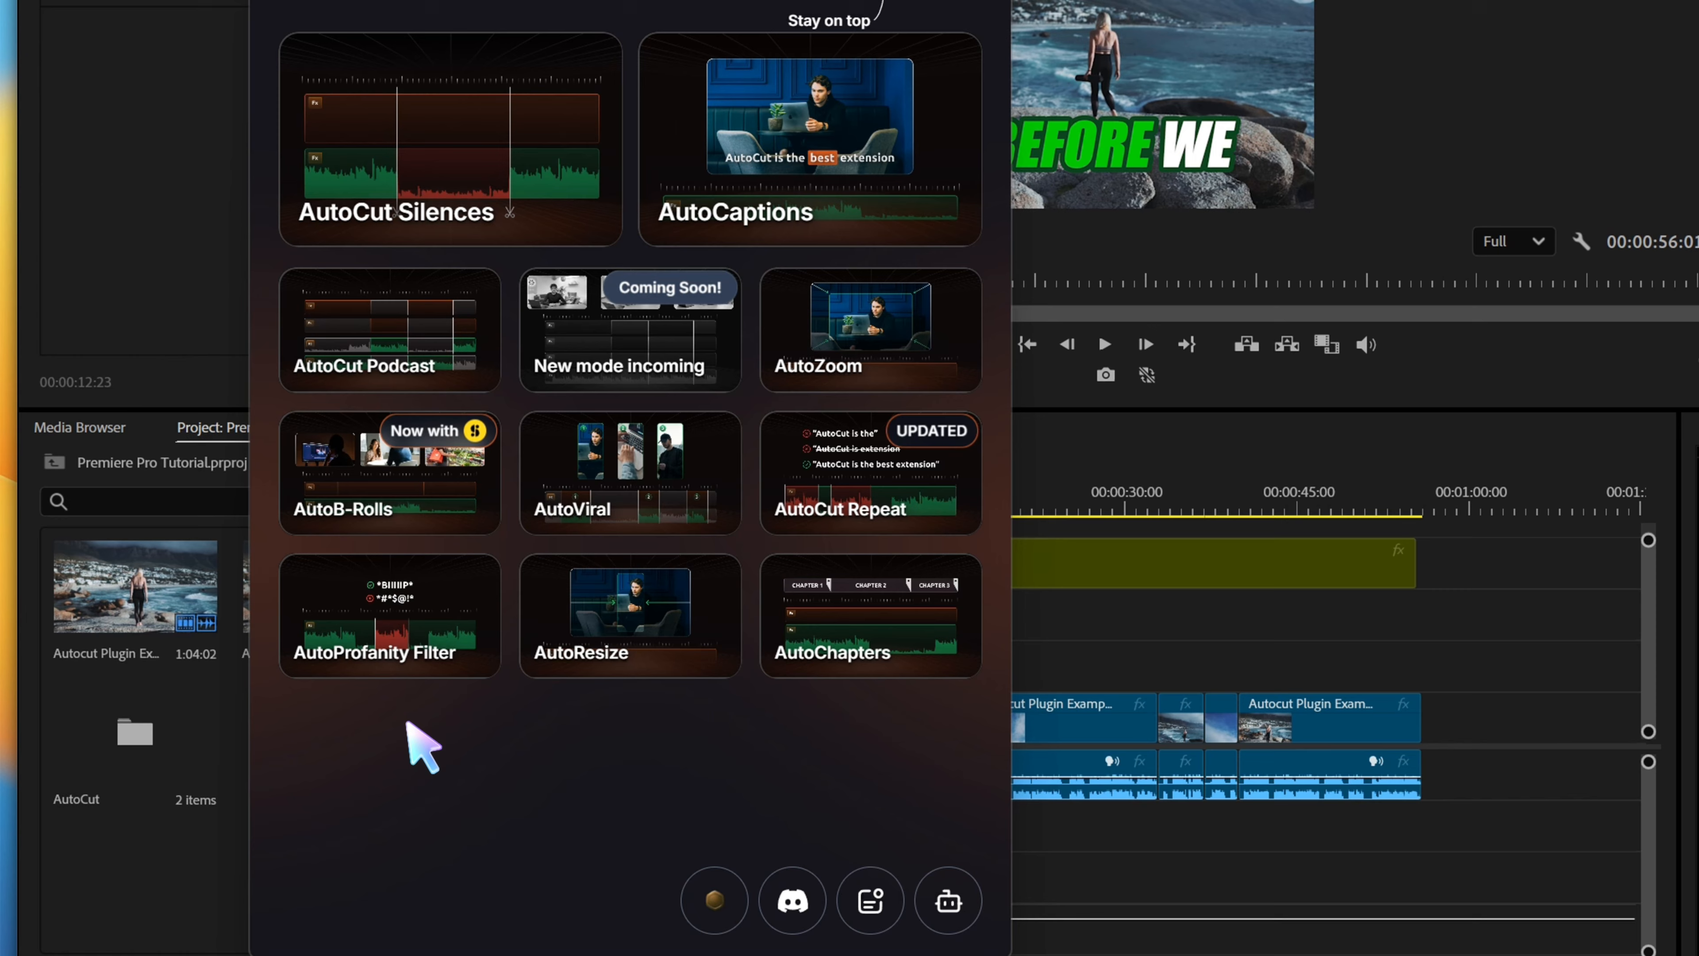
{"action": "key", "text": "space"}
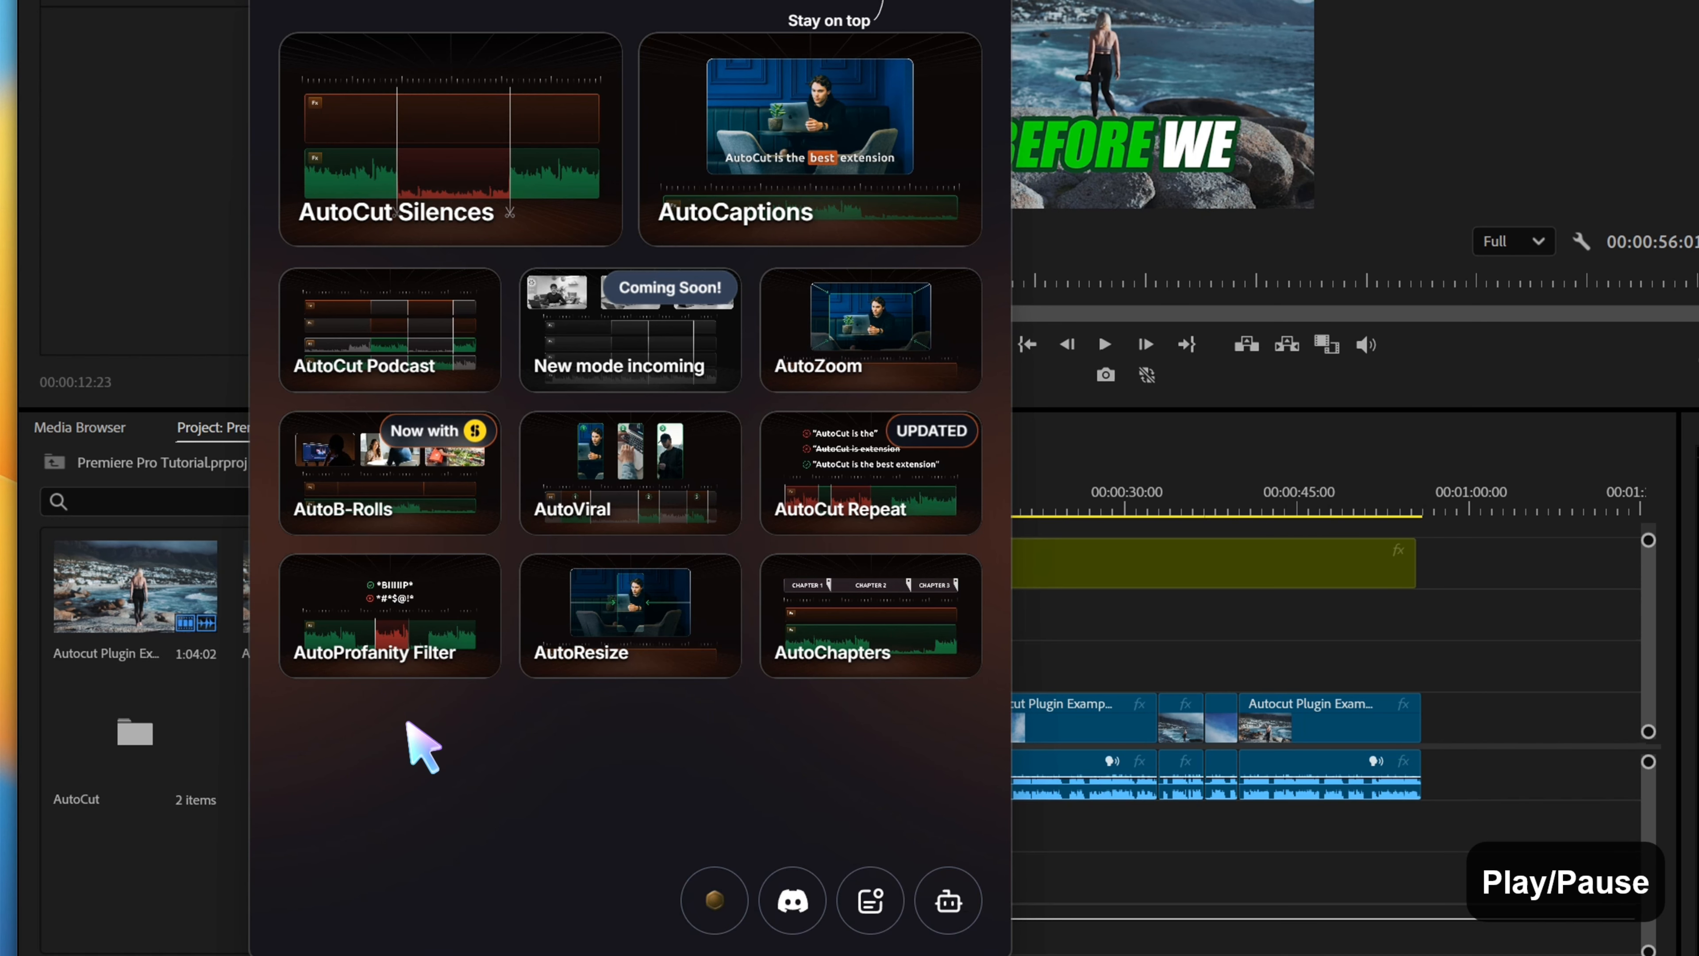
Open AutoProfanity Filter, validate the entire timeline as the section, and generate the transcript with English audio
{"action": "left_click", "coordinate": [455, 632]}
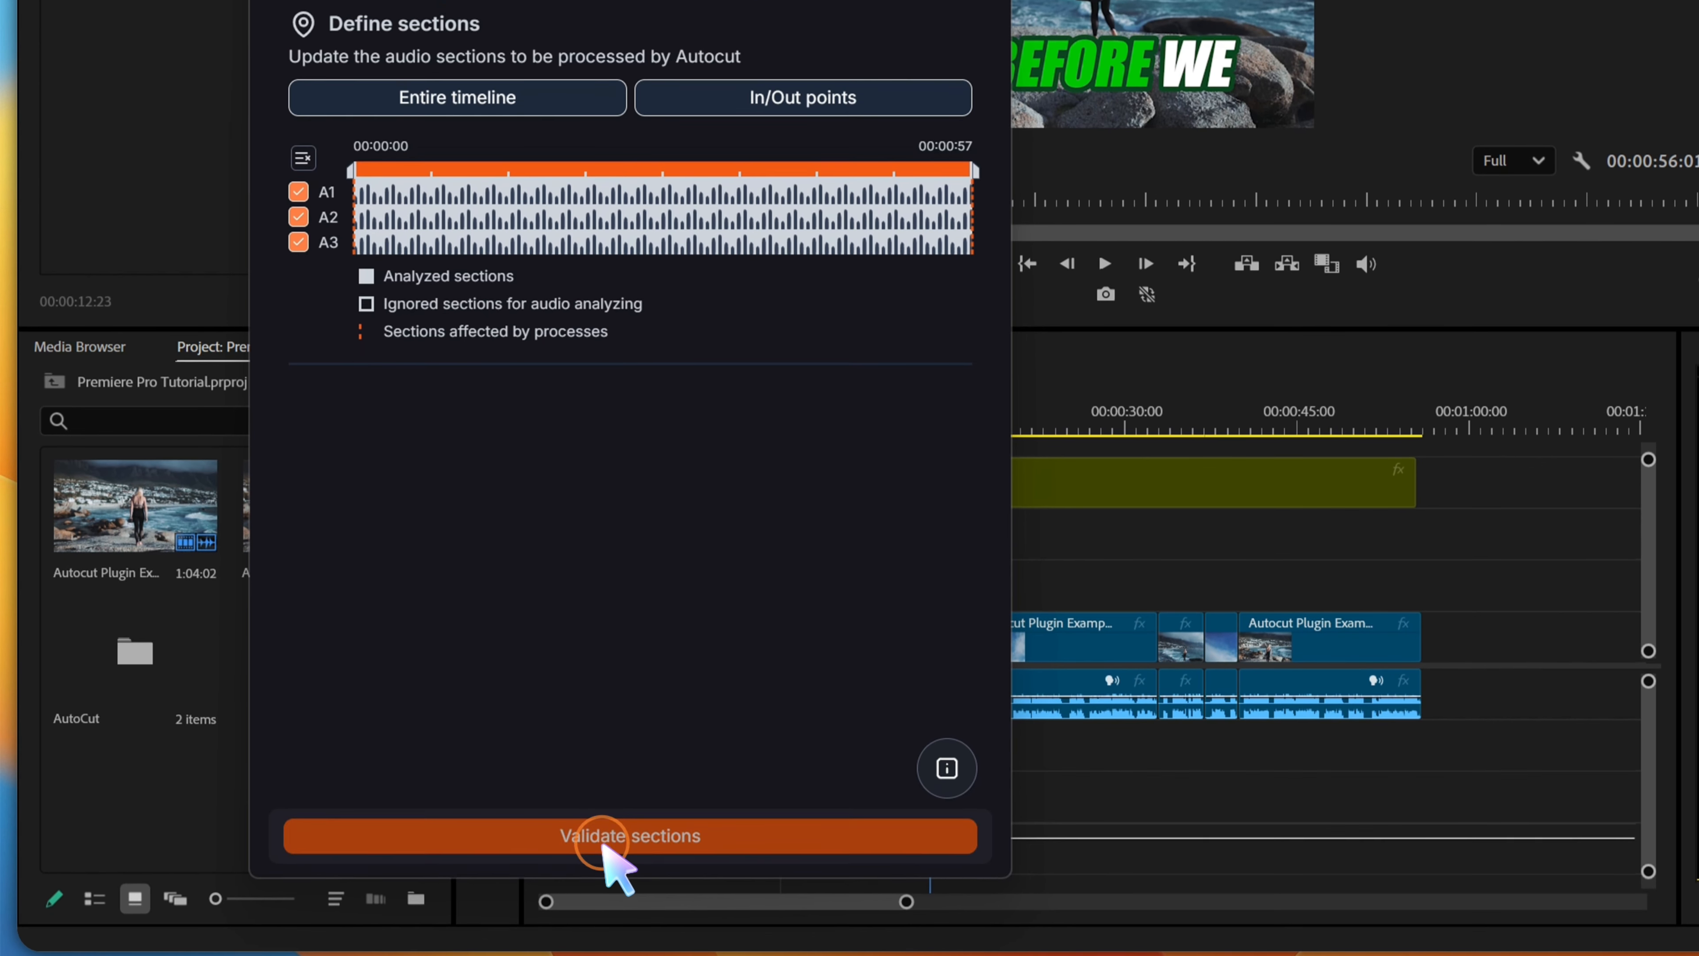
{"action": "left_click", "coordinate": [605, 870]}
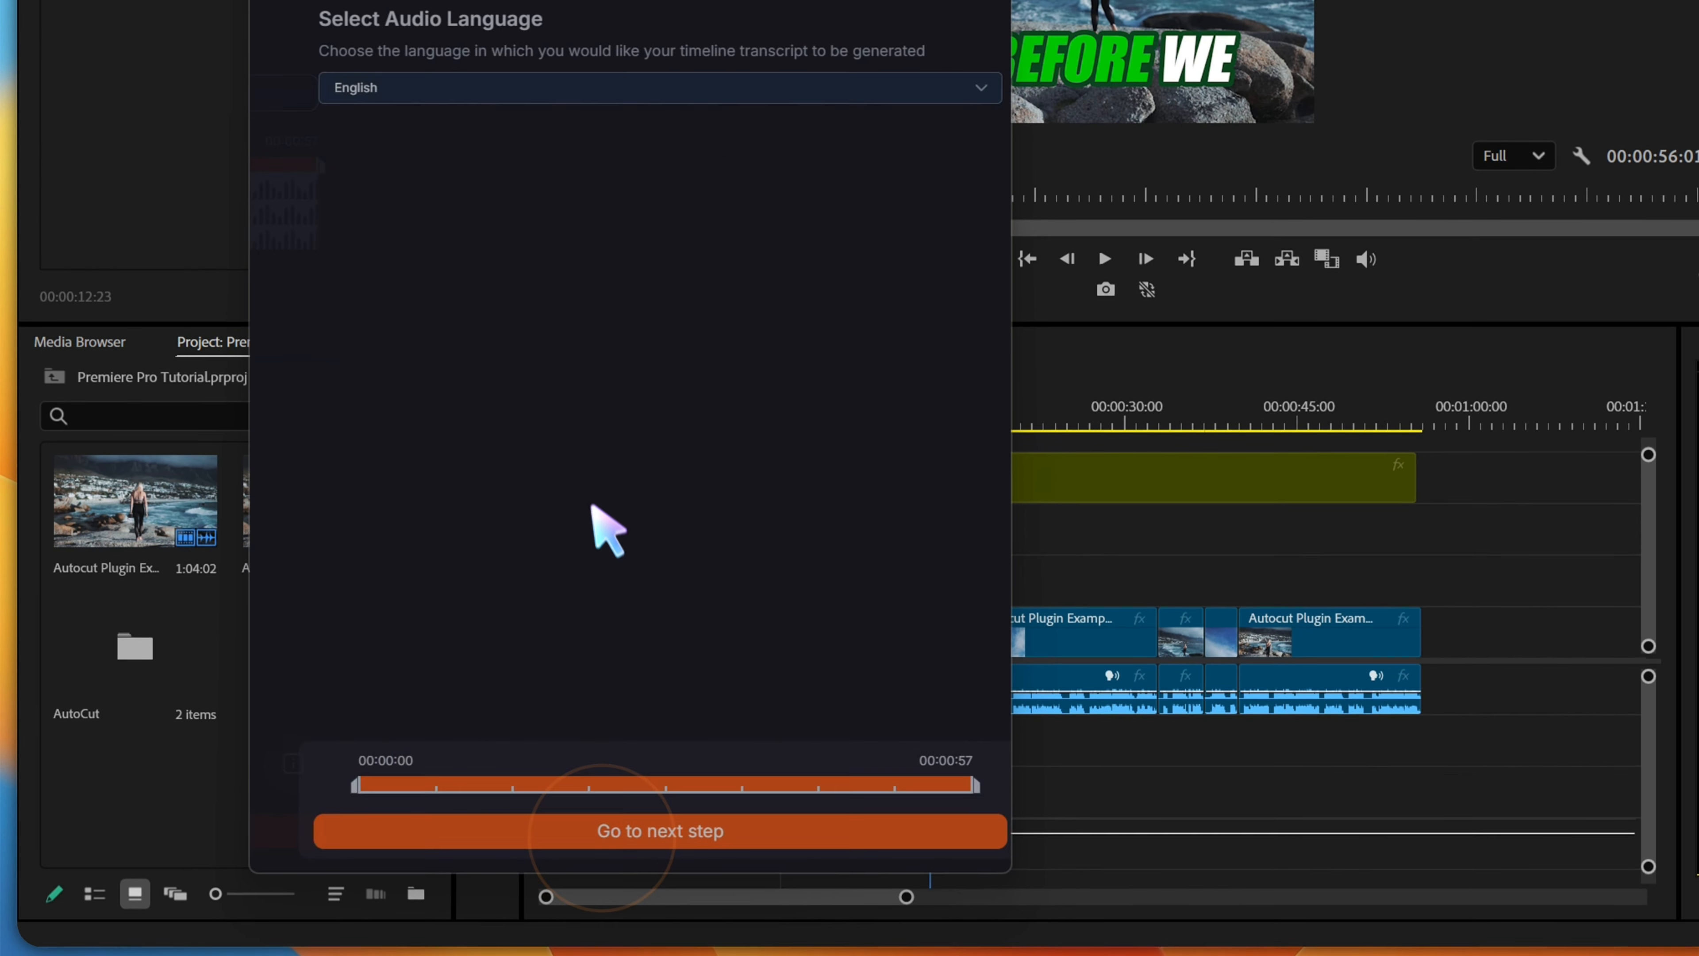
{"action": "left_click", "coordinate": [625, 951]}
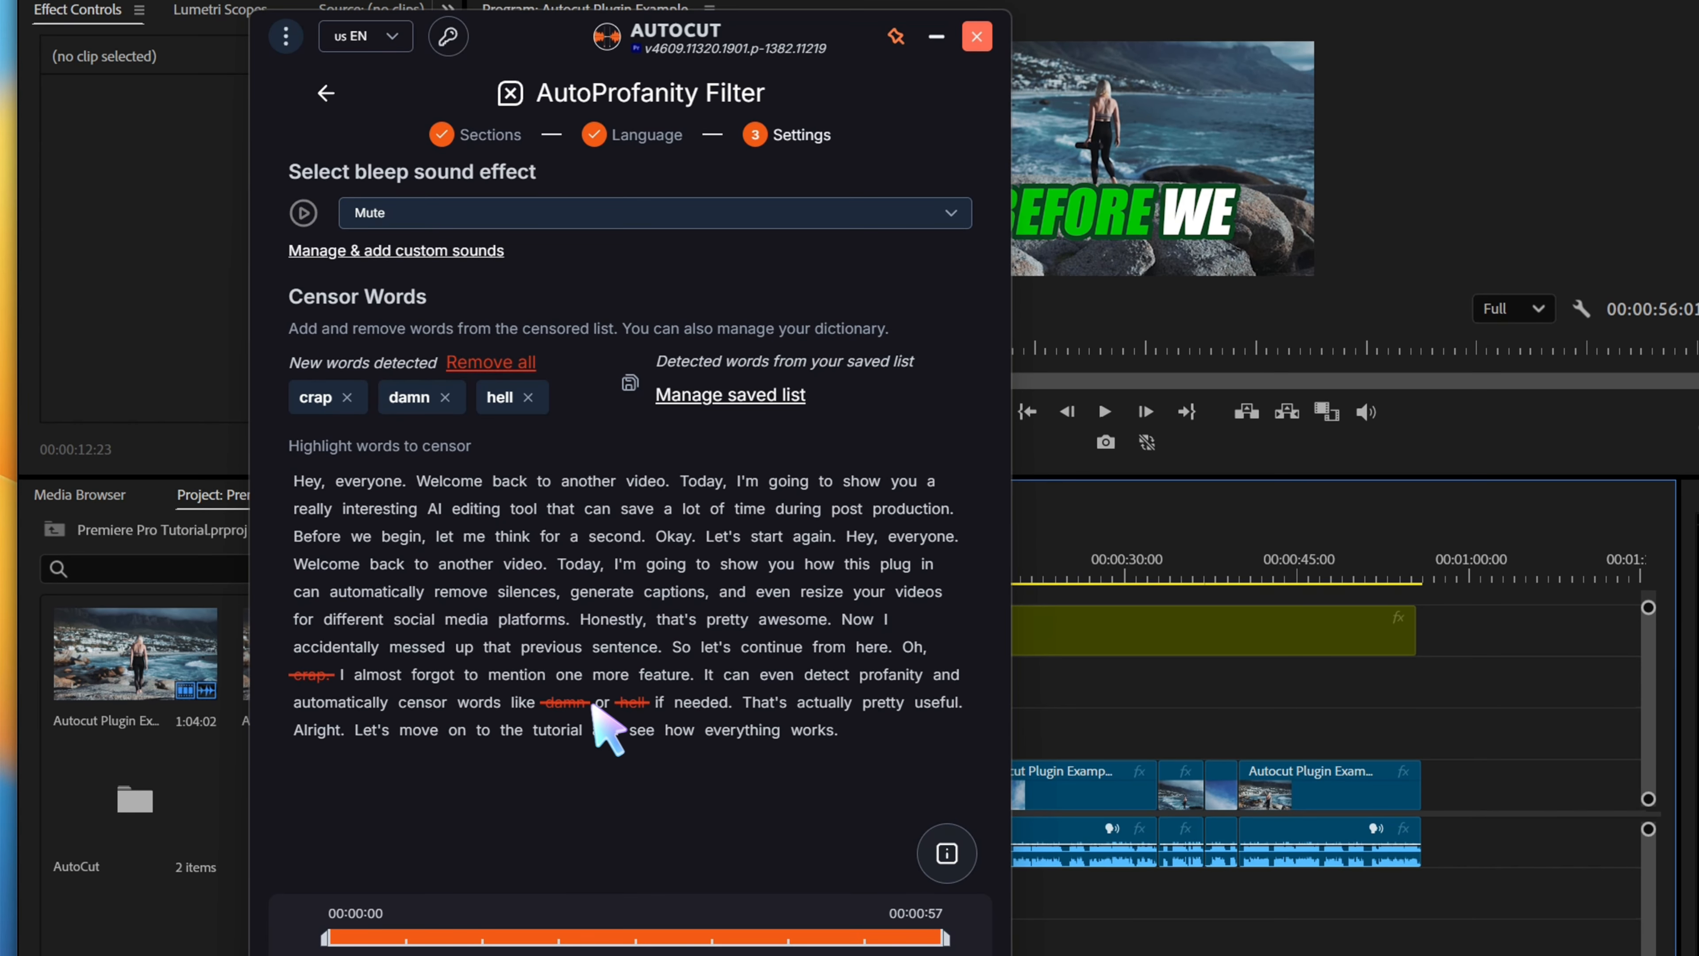
Set the bleep sound effect to Bleep 2 with a sound preview, and censor the detected words in the sequence
{"action": "left_click", "coordinate": [512, 212]}
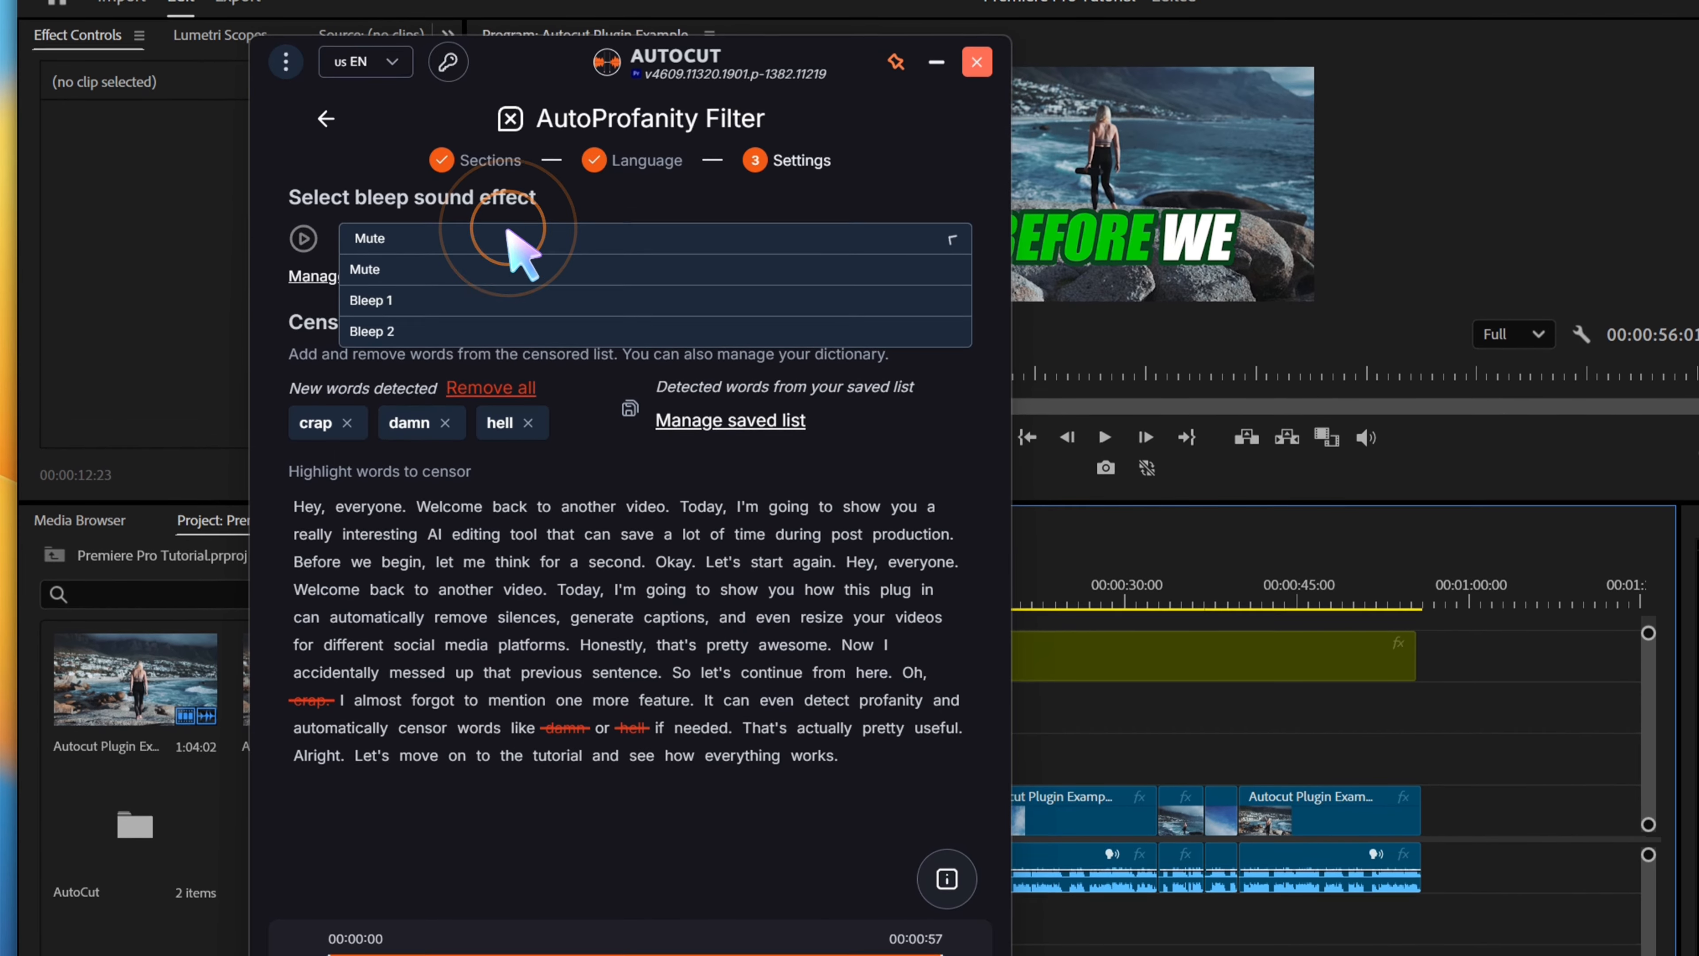
{"action": "left_click", "coordinate": [412, 274]}
{"action": "left_click", "coordinate": [431, 250]}
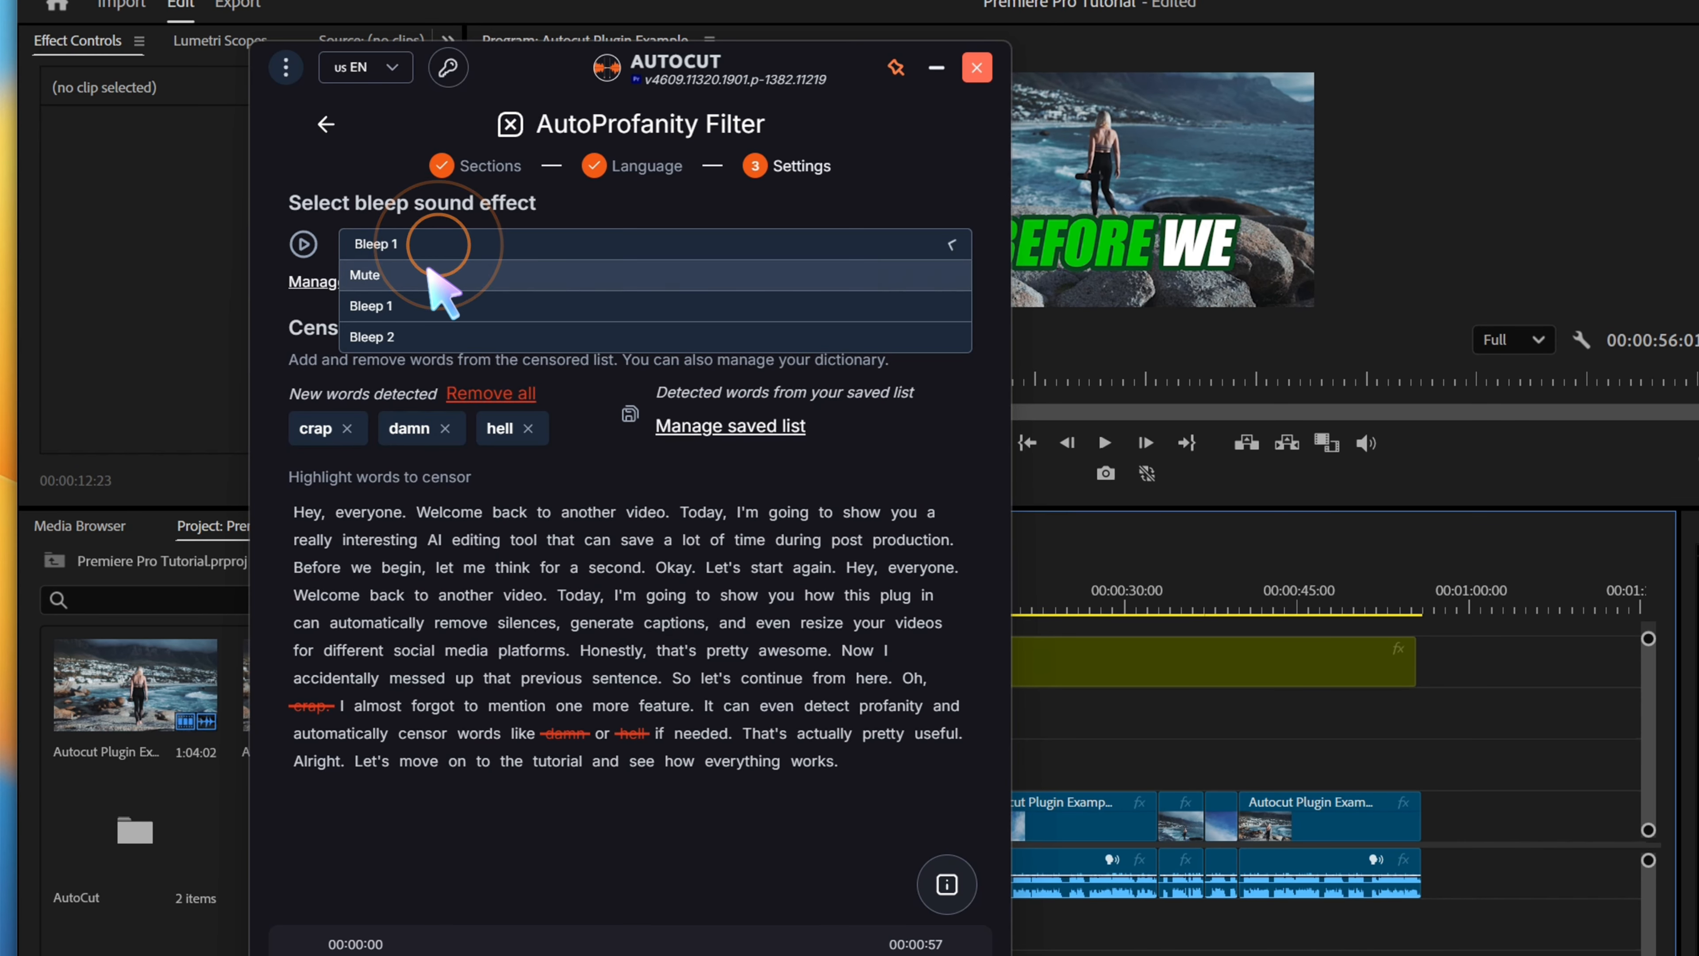
{"action": "left_click", "coordinate": [428, 304]}
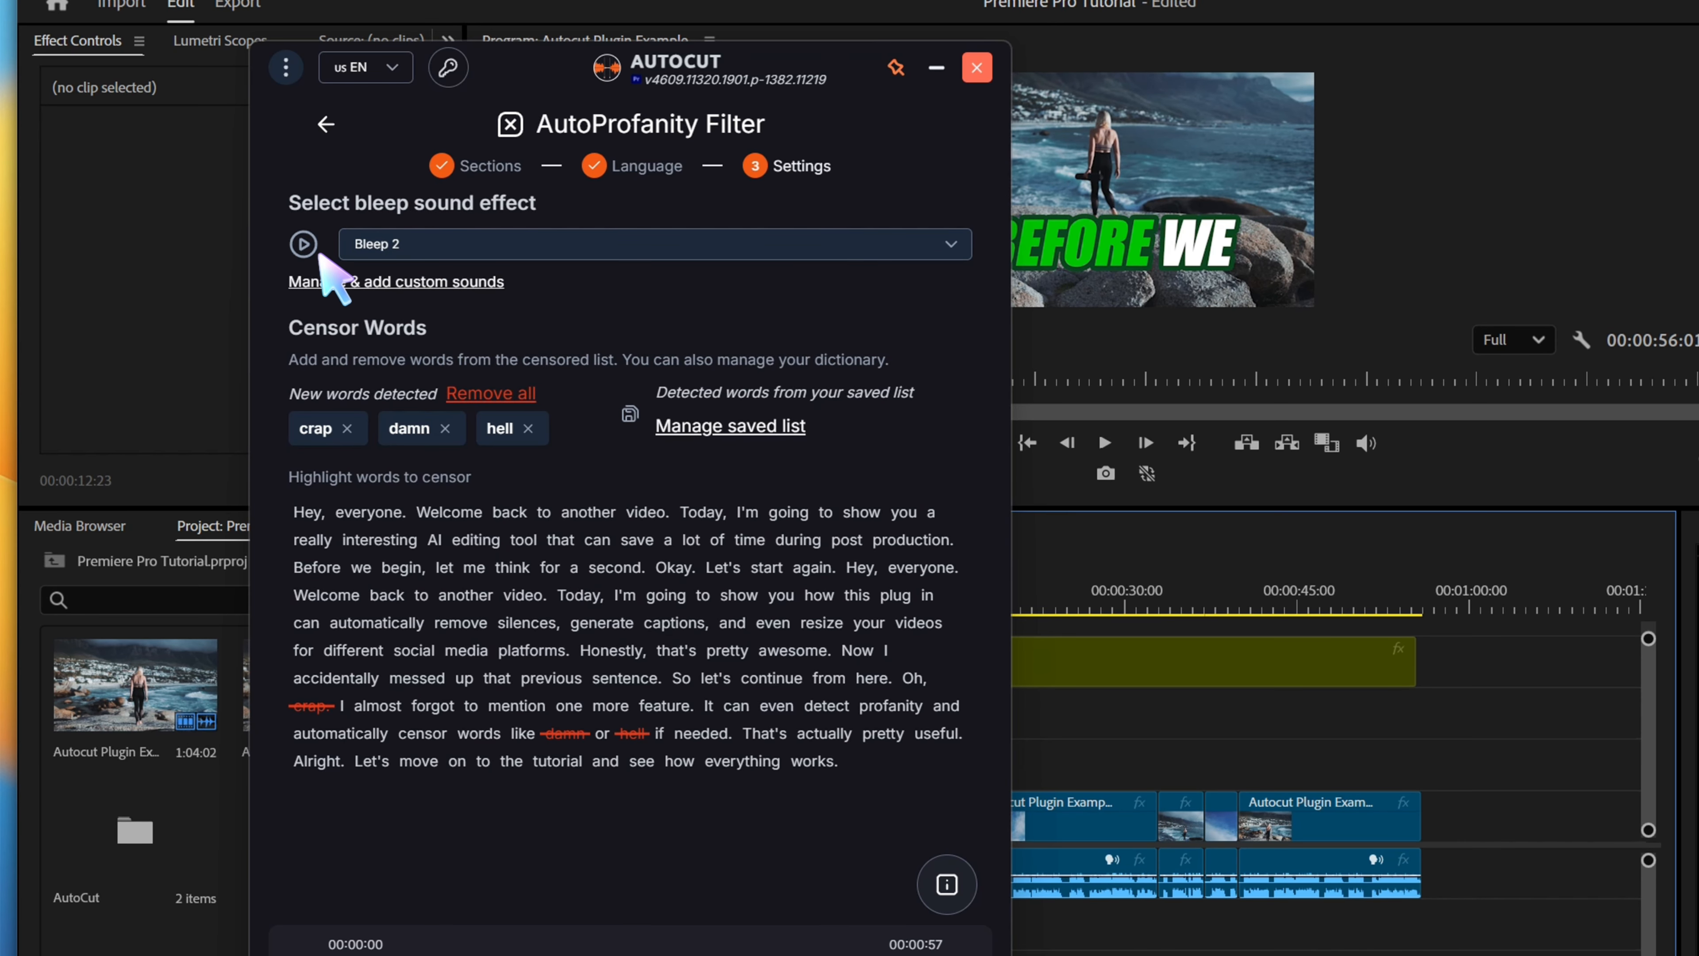
{"action": "left_click", "coordinate": [303, 244]}
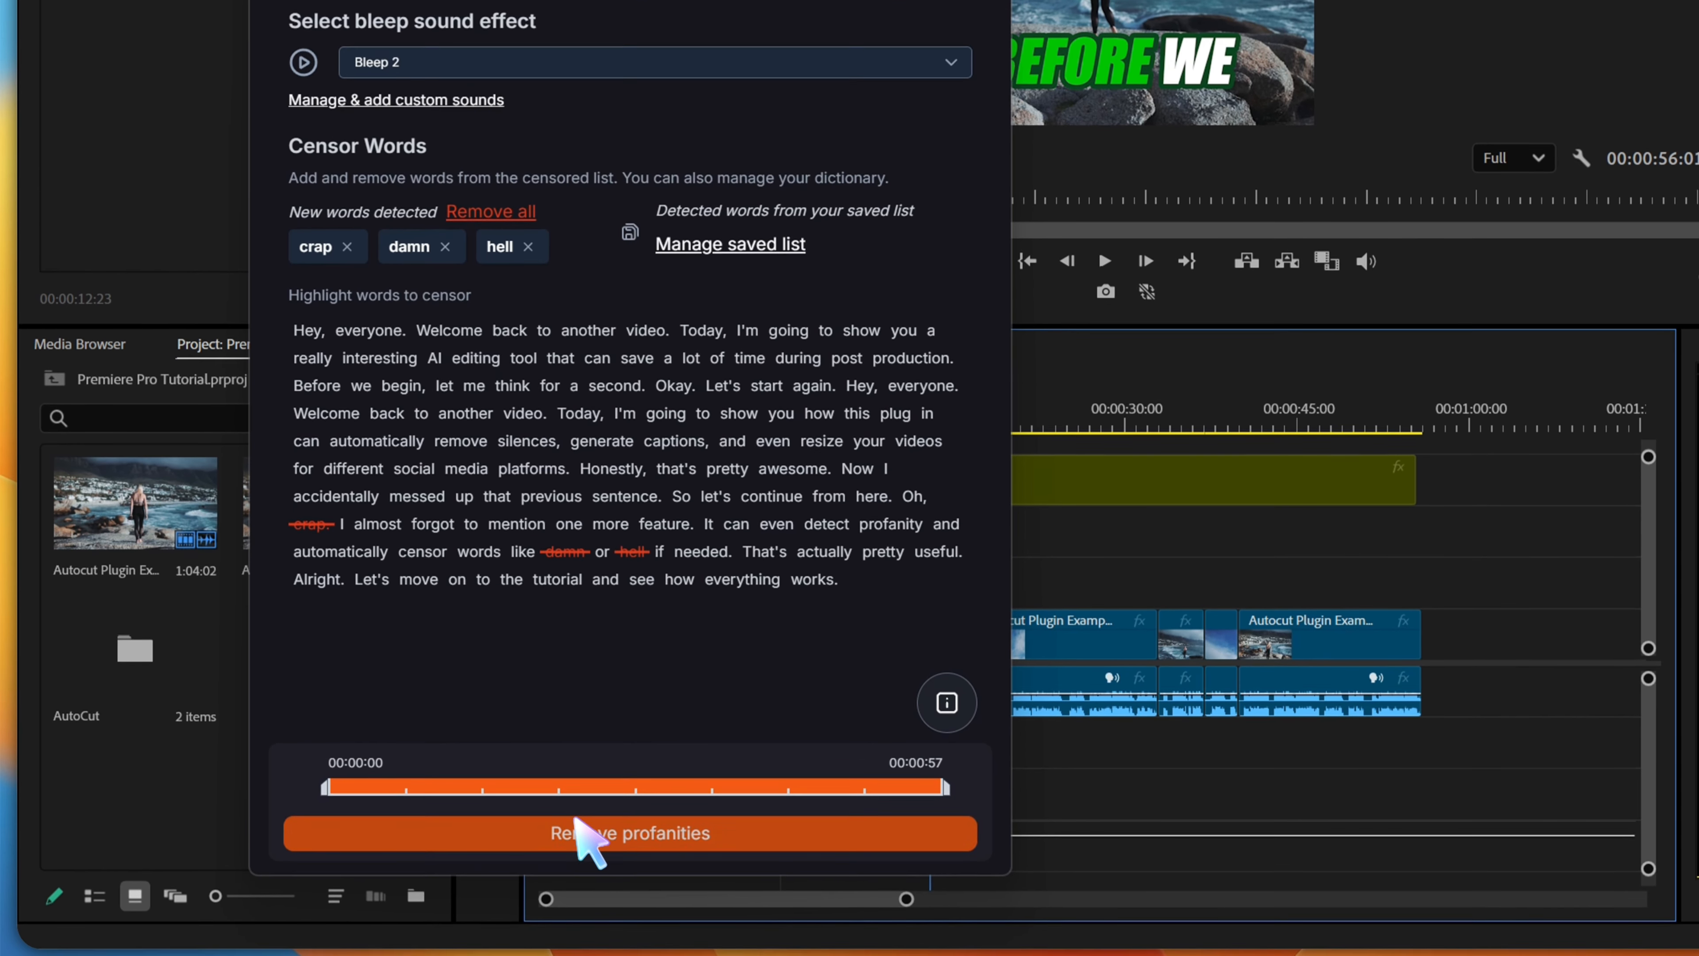
{"action": "left_click", "coordinate": [578, 824]}
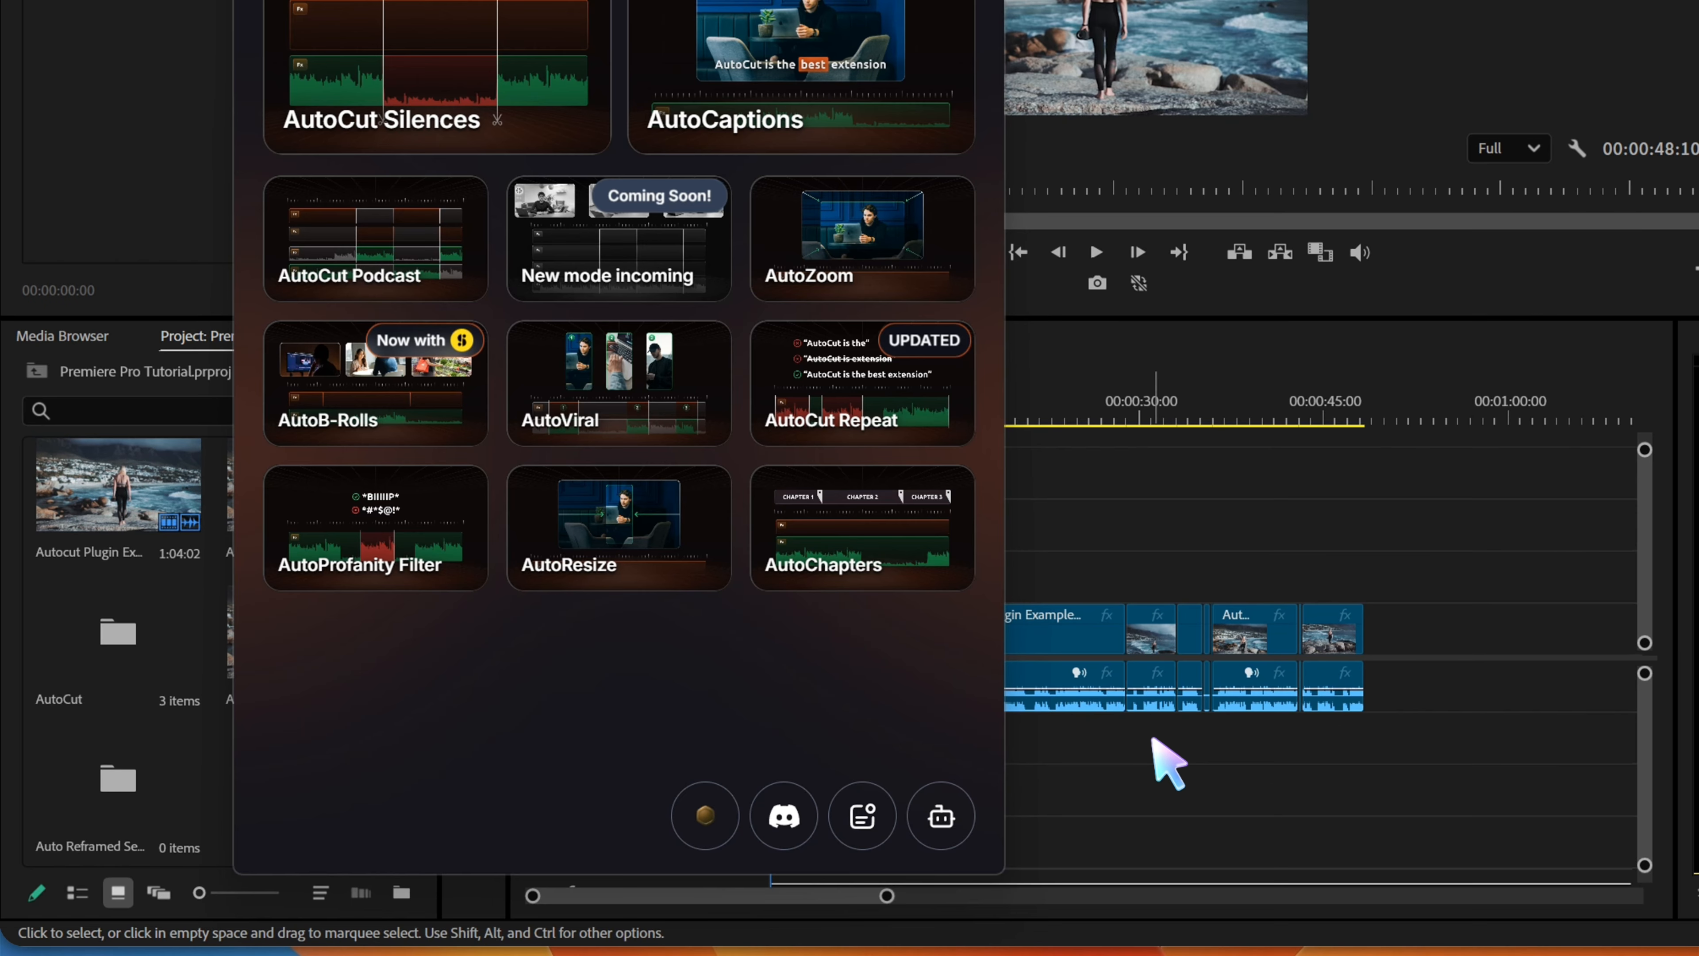
{"action": "key", "text": "space"}
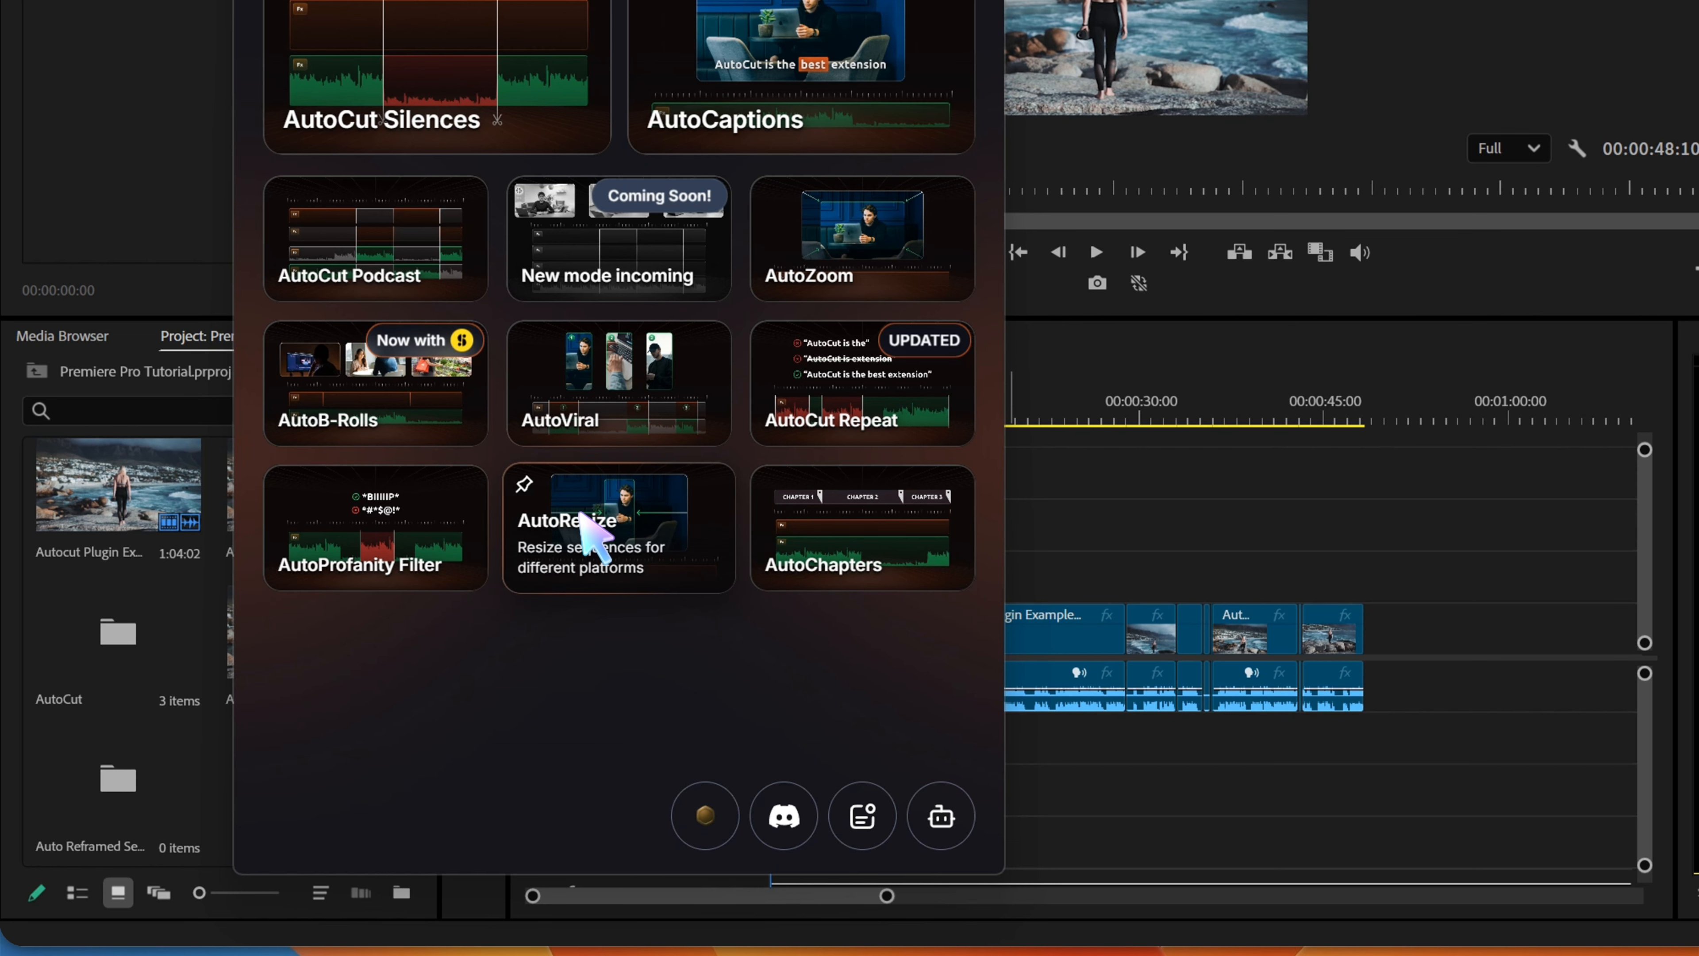
Open AutoResize and resize the sequence with the TikTok, Shorts & Reels preset (1080×1920) and Normal follow subject speed
{"action": "left_click", "coordinate": [614, 512]}
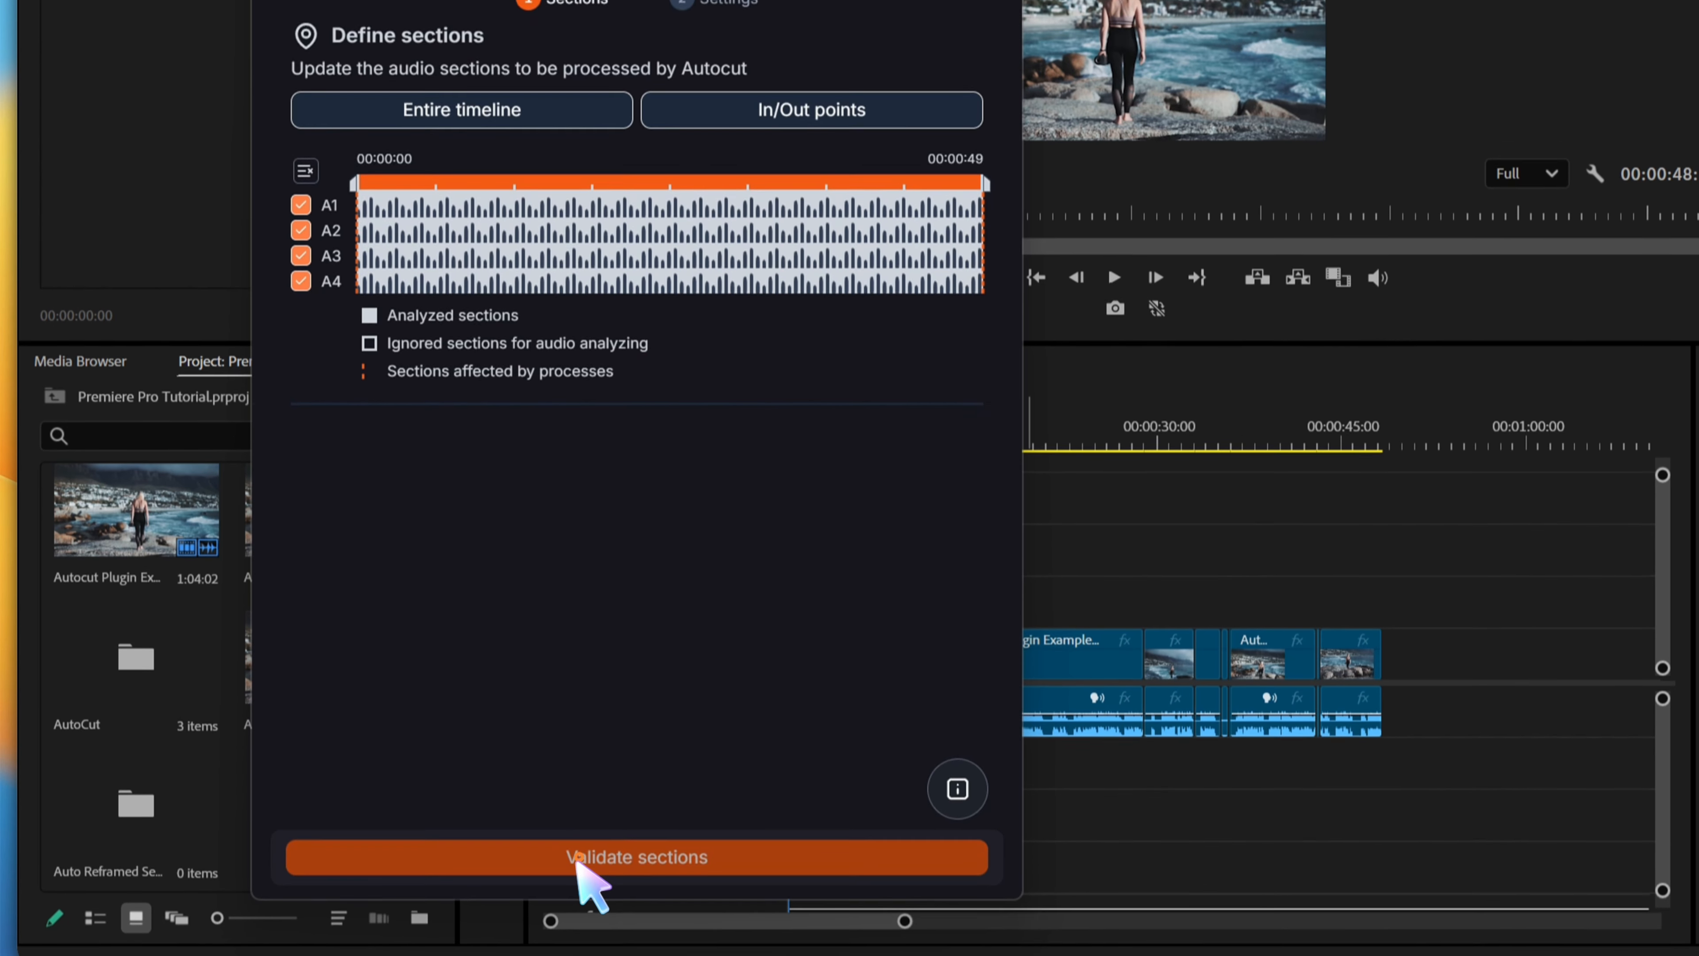
{"action": "left_click", "coordinate": [560, 834]}
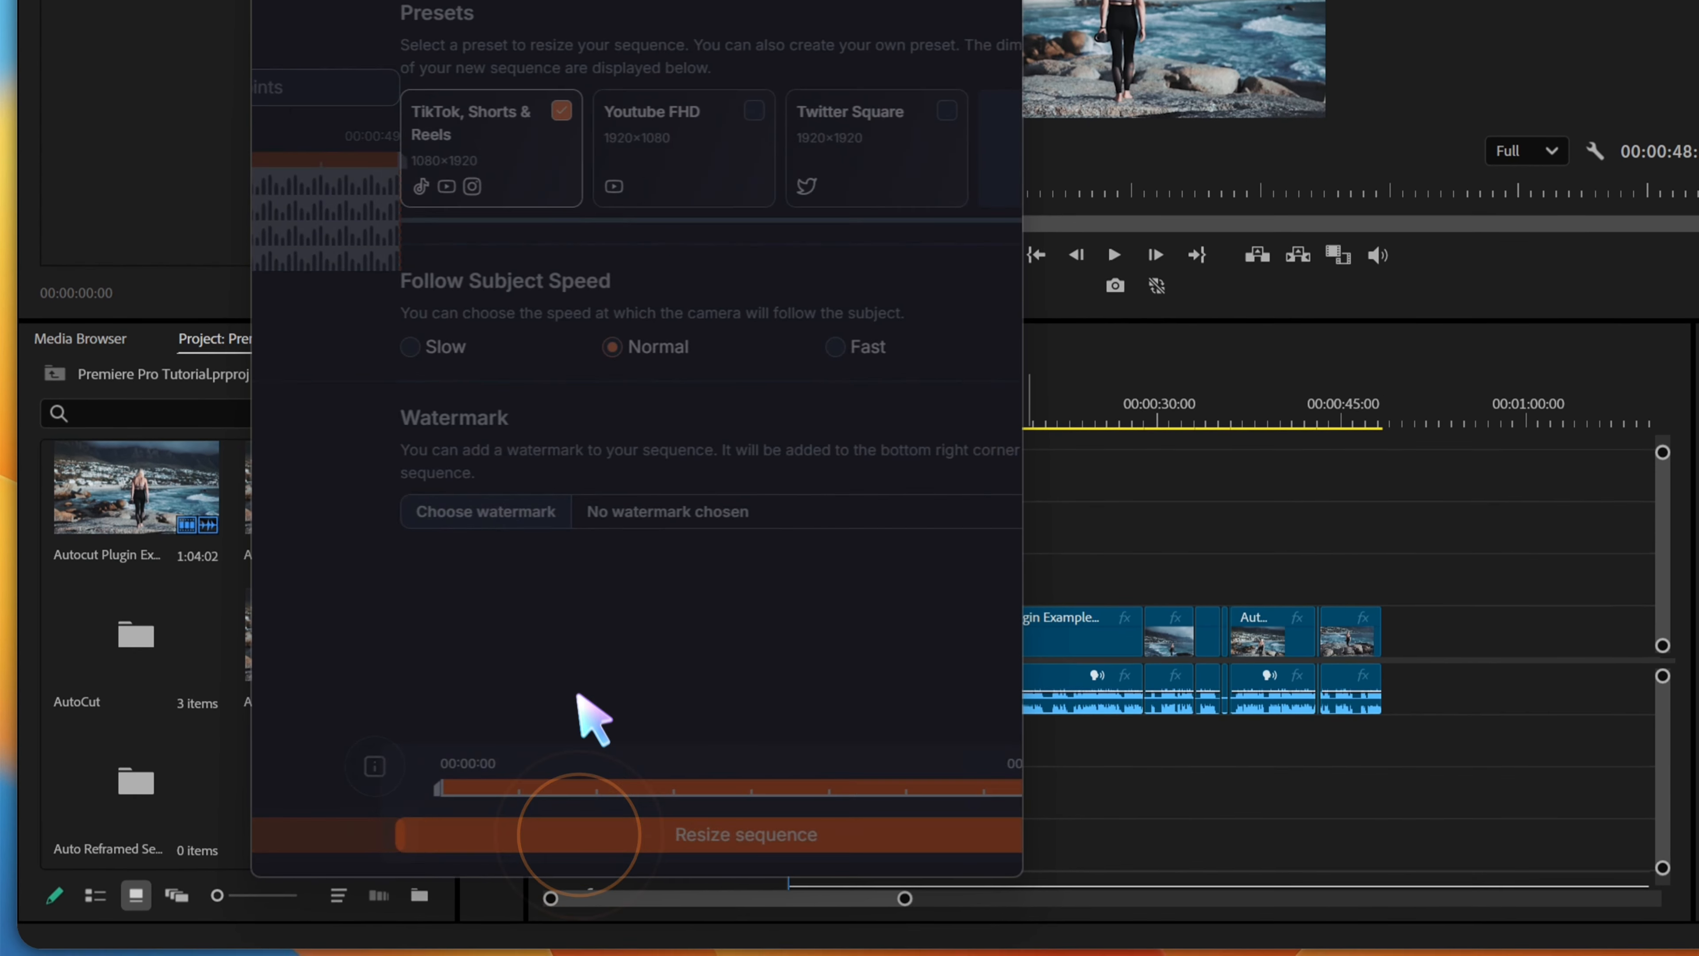
{"action": "left_click", "coordinate": [340, 120]}
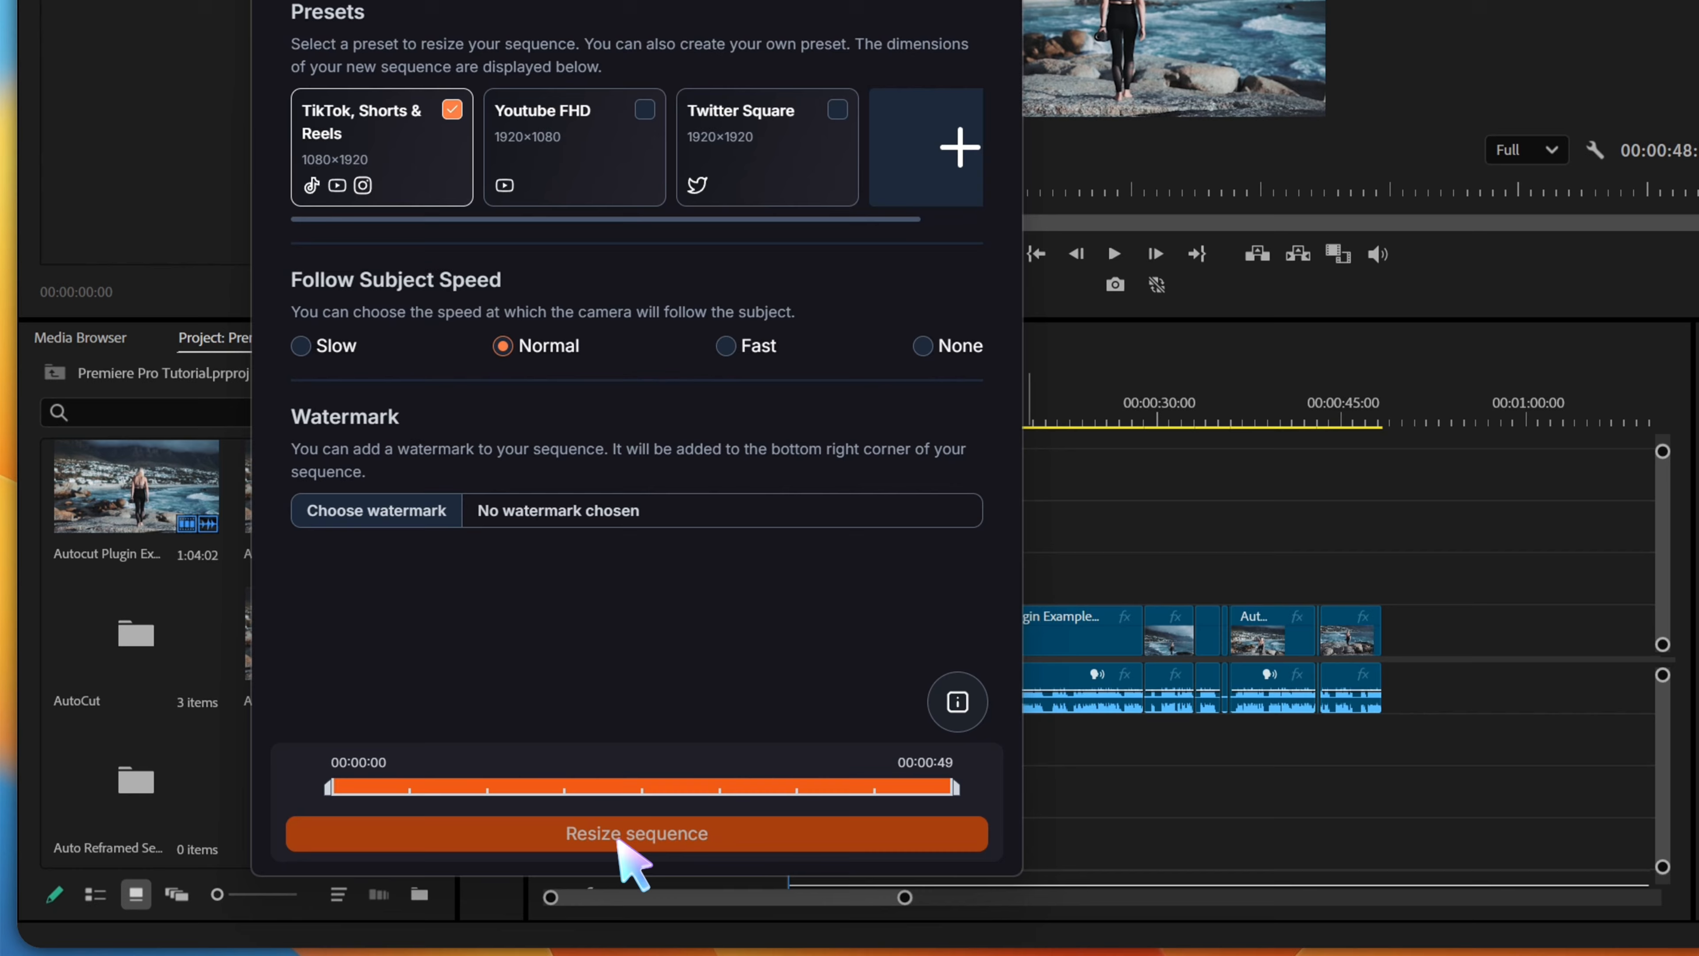
{"action": "left_click", "coordinate": [618, 838]}
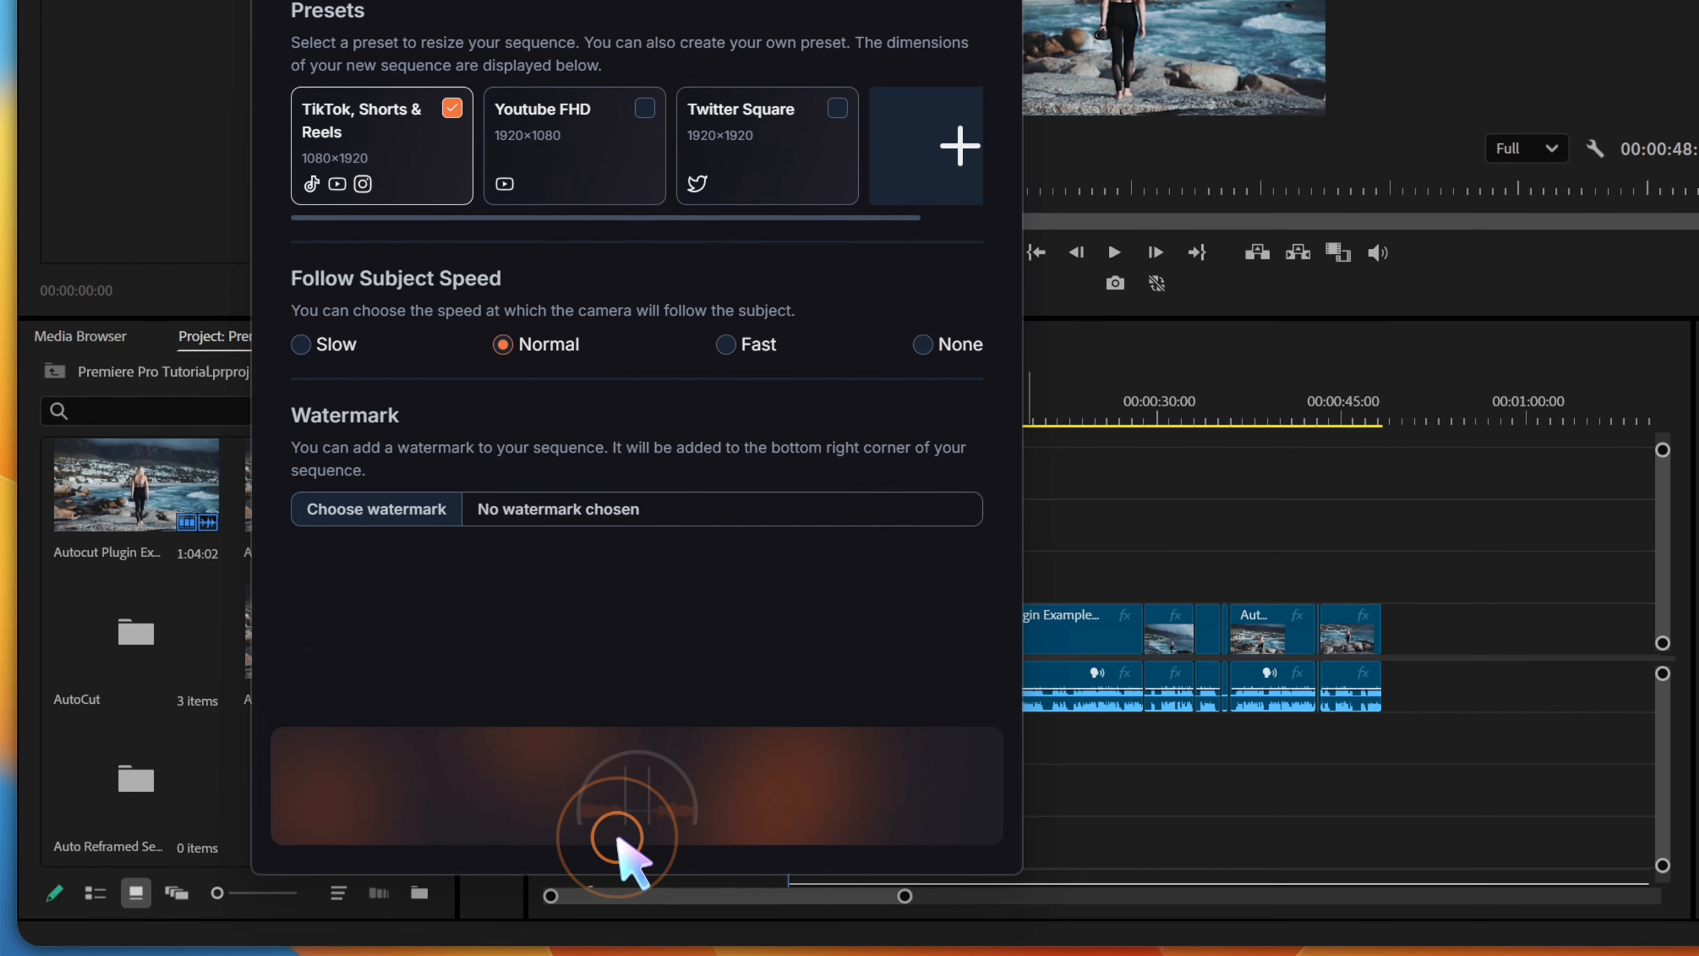